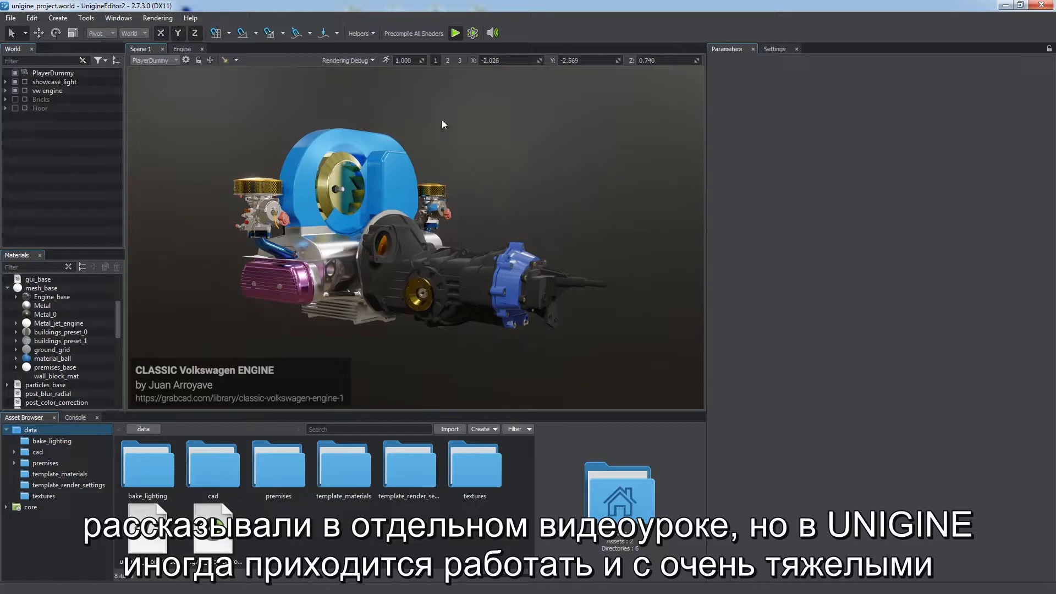
# Step: Try moving the cooling tin and the main casing away from the engine in wireframe display, and undo the moves
pyautogui.click(386, 69)
pyautogui.keyDown('alt'); pyautogui.moveTo(427, 203); pyautogui.dragTo(407, 212); pyautogui.keyUp('alt')
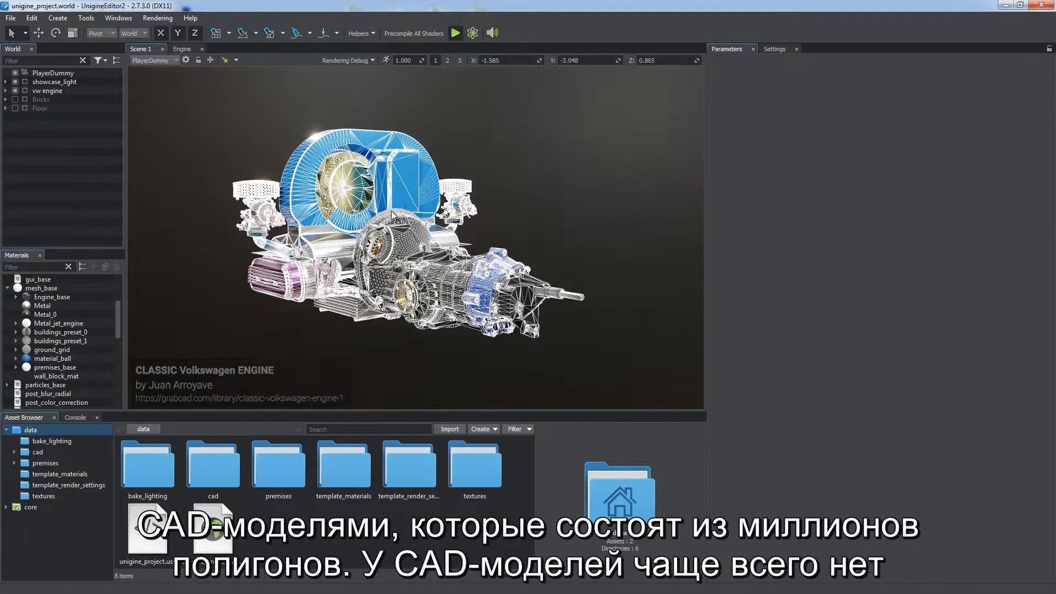
pyautogui.click(407, 212)
pyautogui.keyDown('shift'); pyautogui.click(404, 252); pyautogui.keyUp('shift')
pyautogui.moveTo(476, 281); pyautogui.dragTo(640, 201)
pyautogui.keyDown('alt'); pyautogui.moveTo(630, 268); pyautogui.dragTo(668, 274); pyautogui.keyUp('alt')
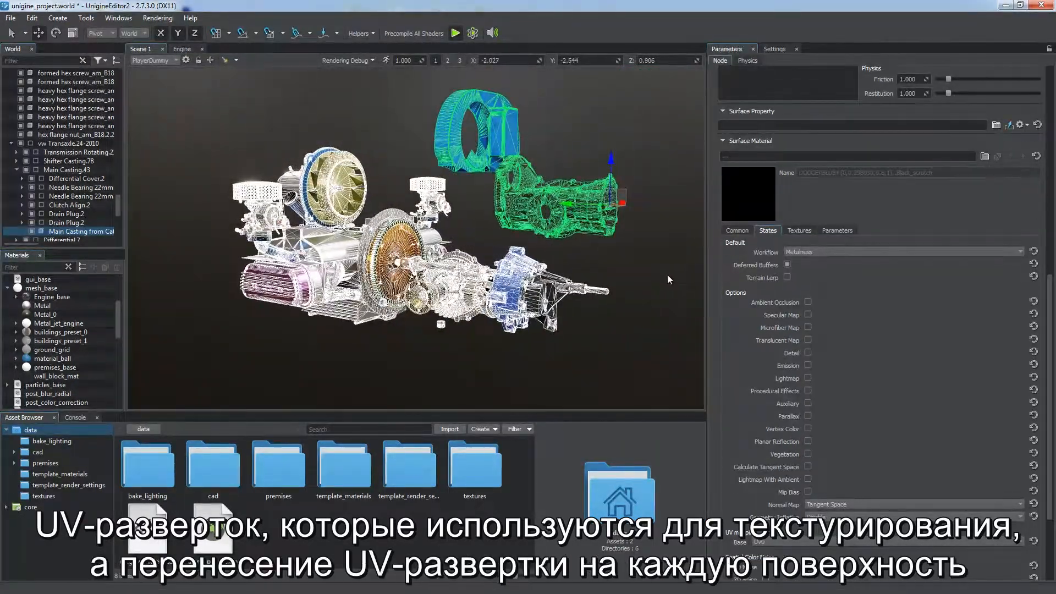
pyautogui.hotkey('ctrl', 'z')
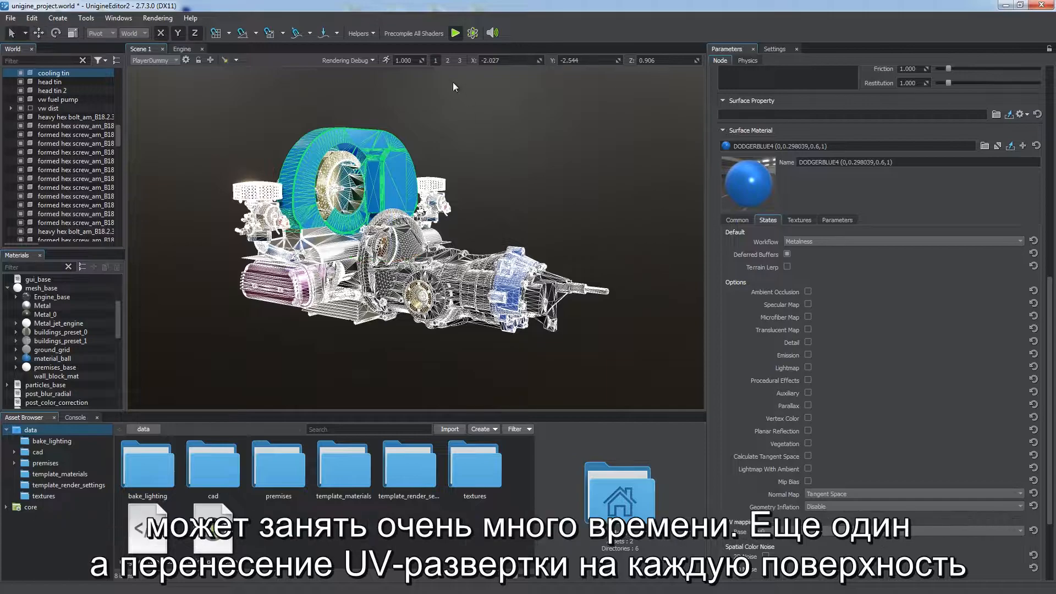
# Step: Turn off the wireframe display in the viewport
pyautogui.click(361, 33)
pyautogui.click(379, 80)
pyautogui.click(370, 31)
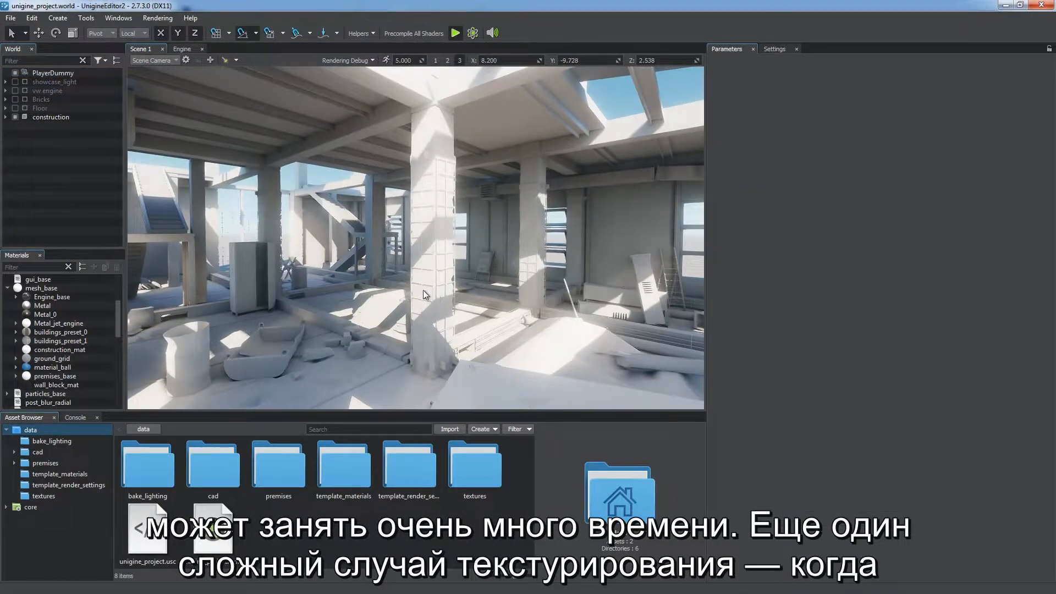
# Step: Assign billboards_00_d.dds as the albedo texture of the construction node's surface material
pyautogui.click(61, 118)
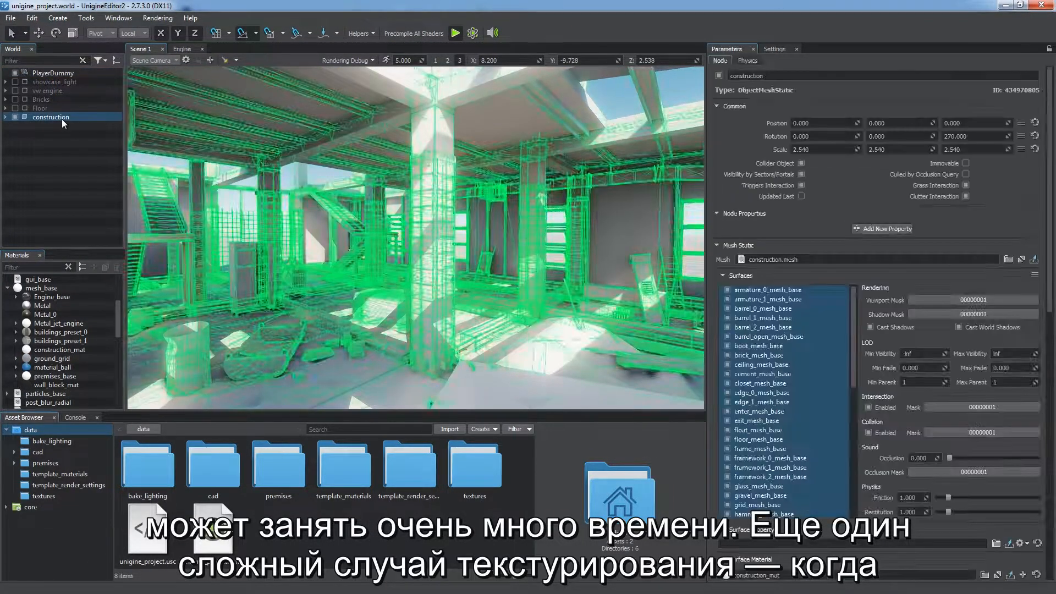
pyautogui.scroll(-6, 1032, 277)
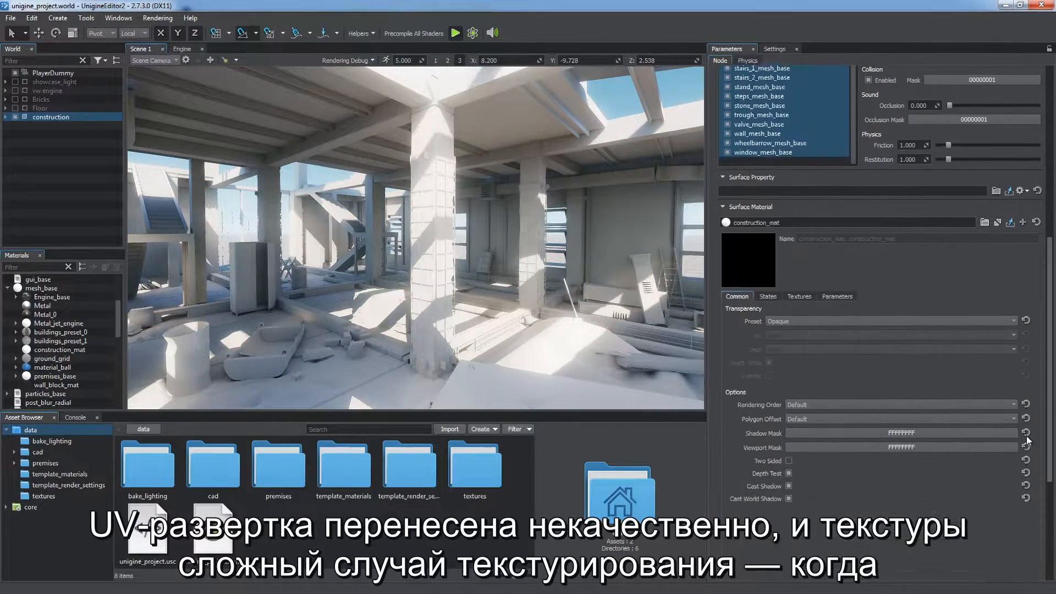
pyautogui.click(39, 497)
pyautogui.moveTo(212, 528); pyautogui.dragTo(781, 279)
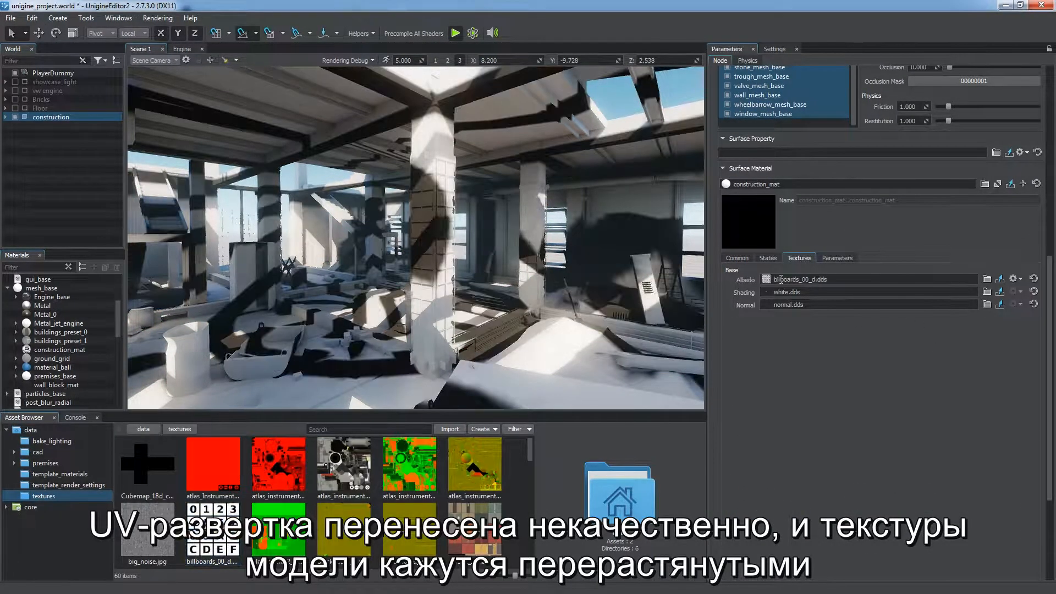
pyautogui.press('w')
pyautogui.moveTo(645, 285); pyautogui.dragTo(605, 288, button='right')
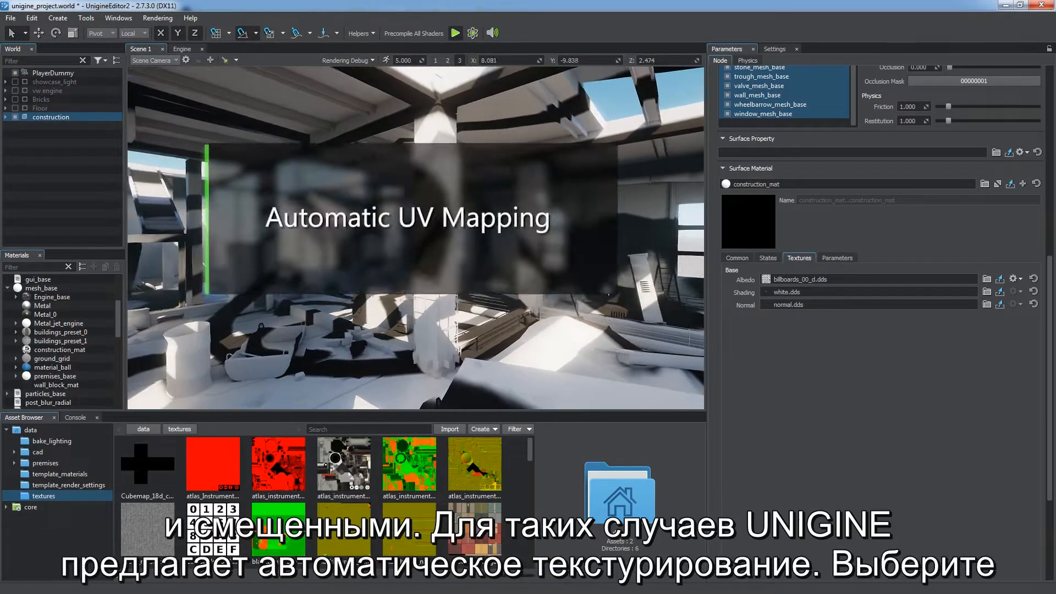
# Step: Set the base UV mapping of the construction material to Triplanar and view how it projects on the building
pyautogui.click(768, 258)
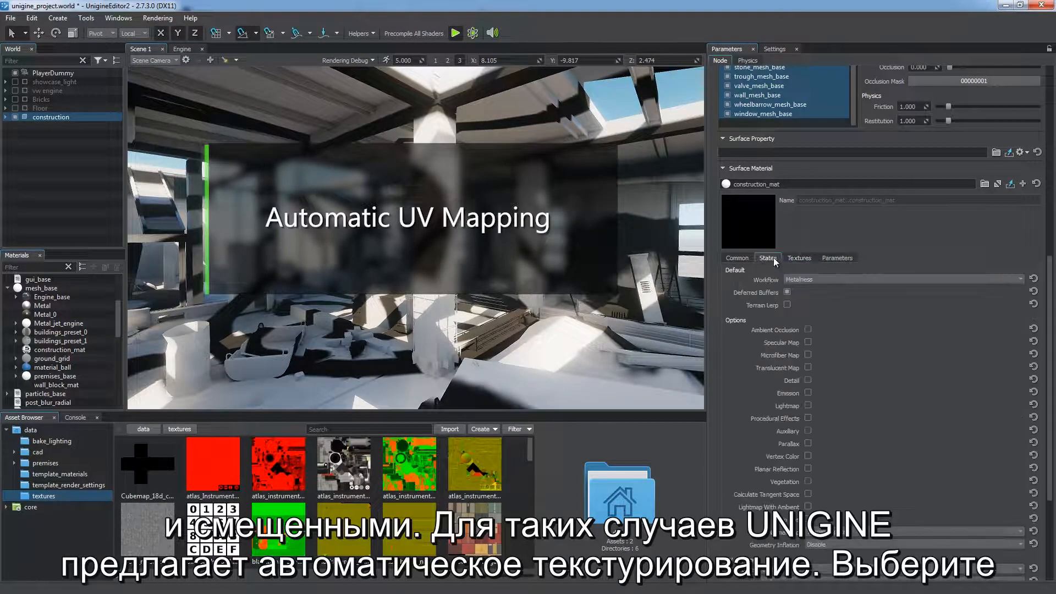
pyautogui.scroll(-4, 1042, 396)
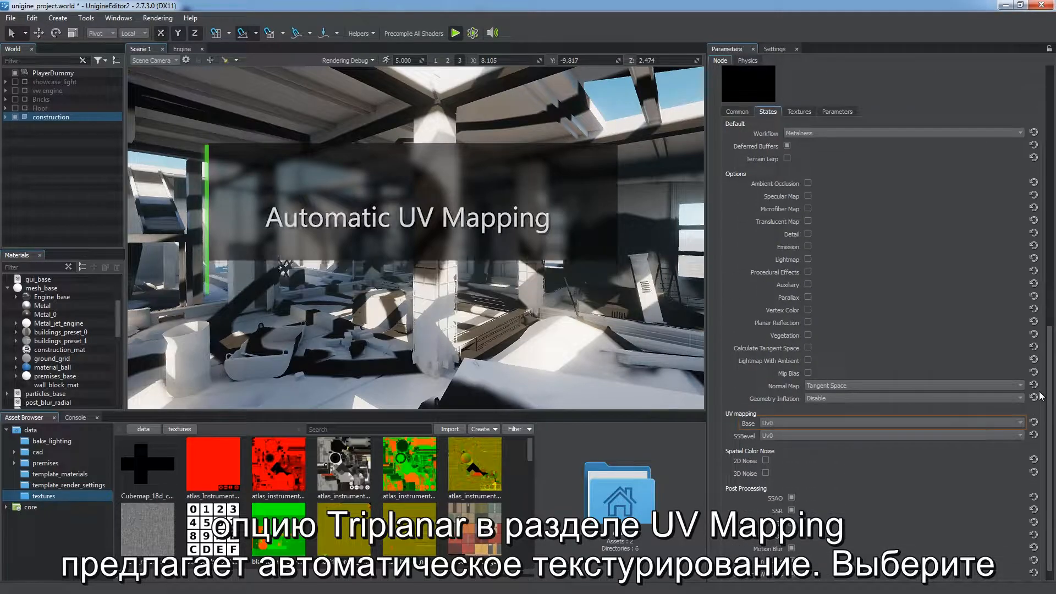
pyautogui.click(902, 423)
pyautogui.click(796, 451)
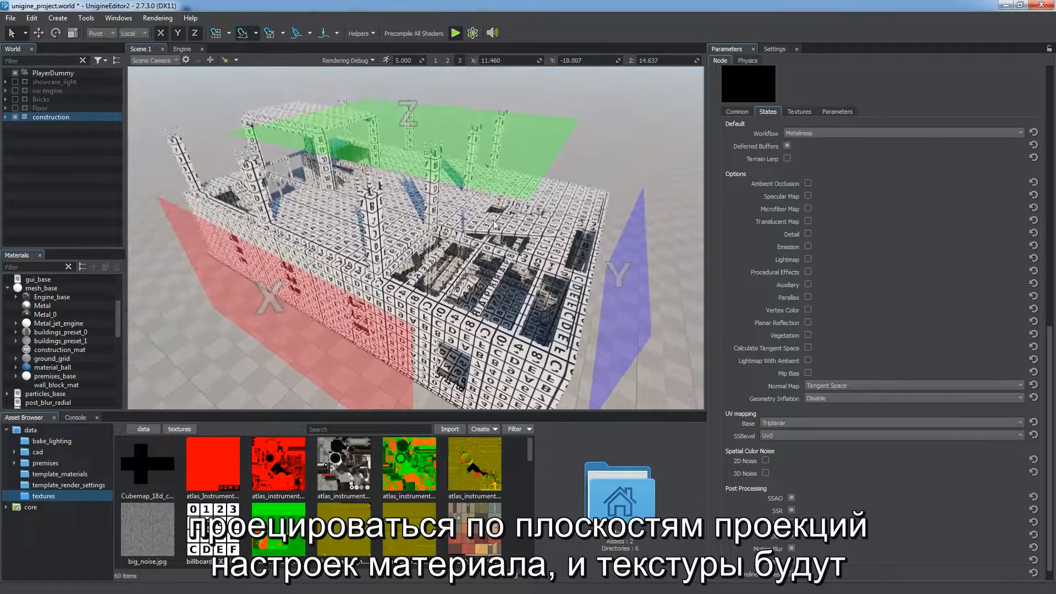
pyautogui.keyDown('alt'); pyautogui.moveTo(494, 221); pyautogui.dragTo(489, 222); pyautogui.keyUp('alt')
pyautogui.keyDown('alt'); pyautogui.moveTo(513, 266); pyautogui.dragTo(631, 352); pyautogui.keyUp('alt')
# Step: Create a child material for the selected construction surfaces and set its base UV mapping to Overlap
pyautogui.scroll(5, 494, 396)
pyautogui.scroll(3, 494, 396)
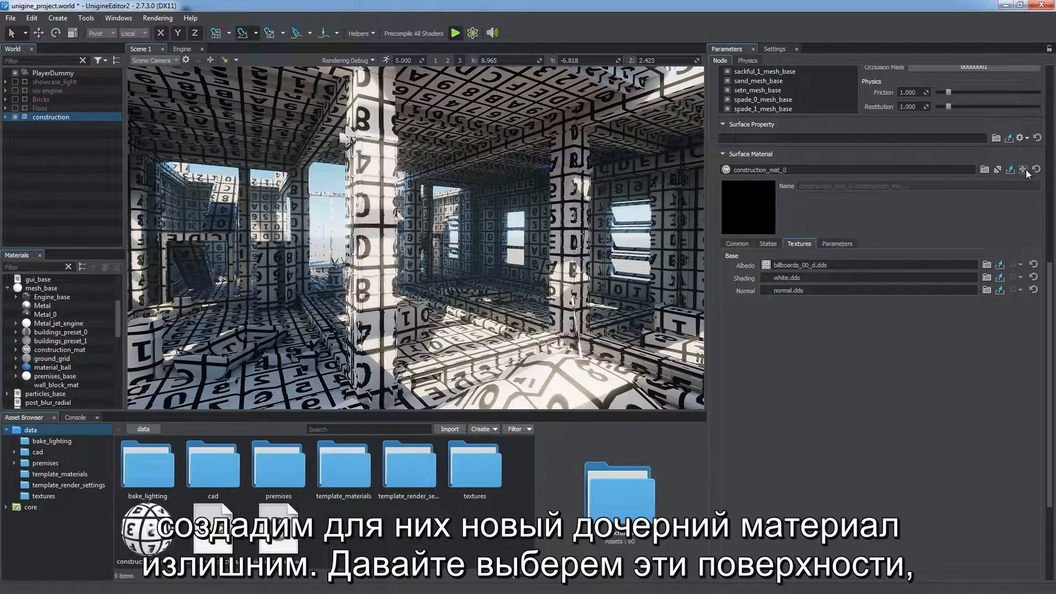
pyautogui.click(768, 244)
pyautogui.scroll(-5, 718, 309)
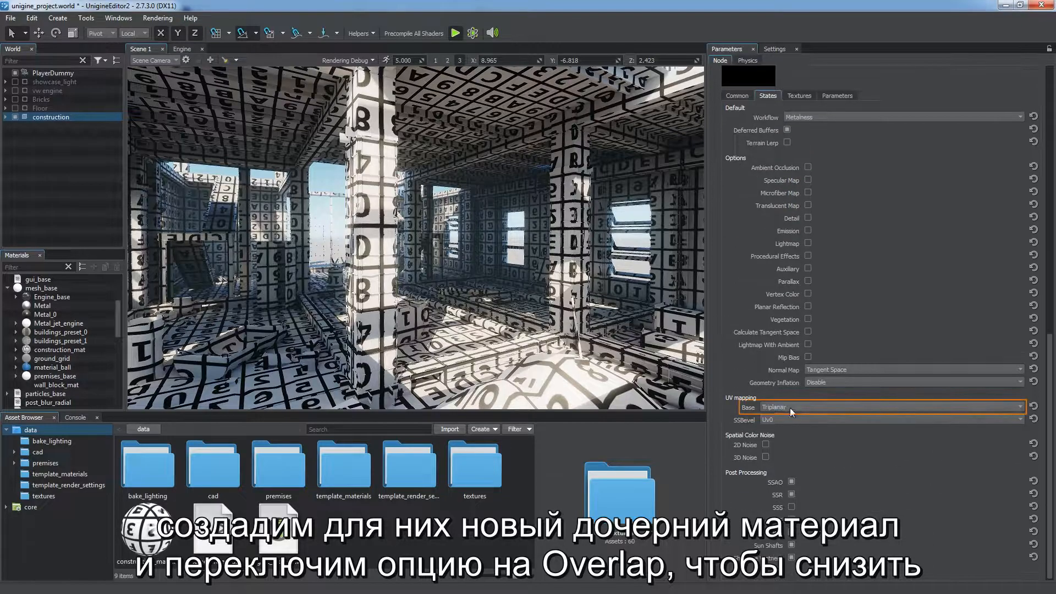
pyautogui.click(790, 407)
pyautogui.click(798, 444)
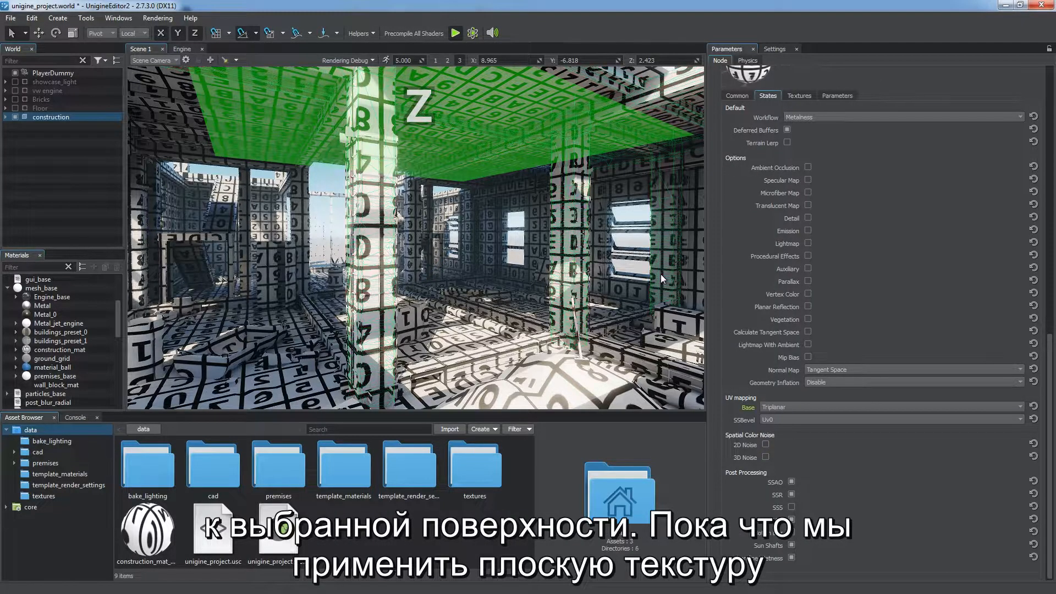
# Step: Preview the child material on the vertical columns and assign bricks_alb.tif as the construction's albedo texture
pyautogui.moveTo(154, 525); pyautogui.dragTo(371, 314)
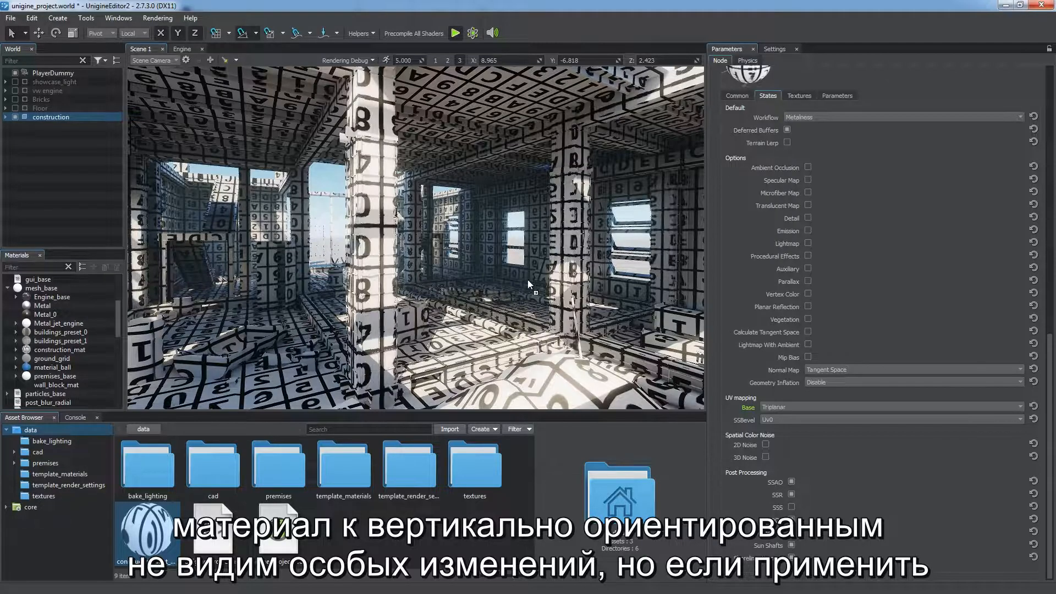
pyautogui.moveTo(537, 259); pyautogui.dragTo(556, 267)
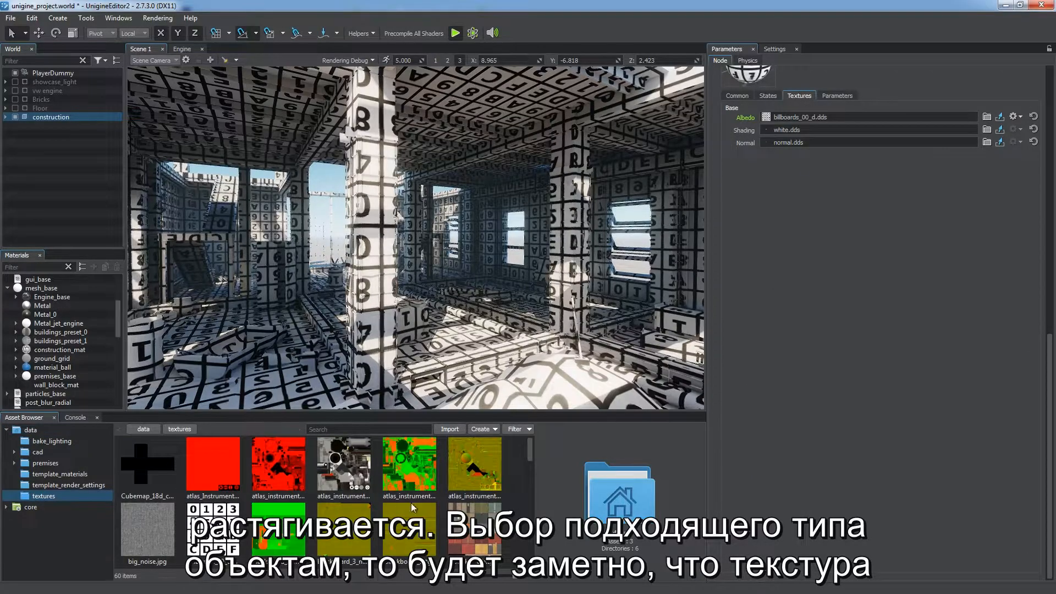
pyautogui.scroll(-2, 413, 508)
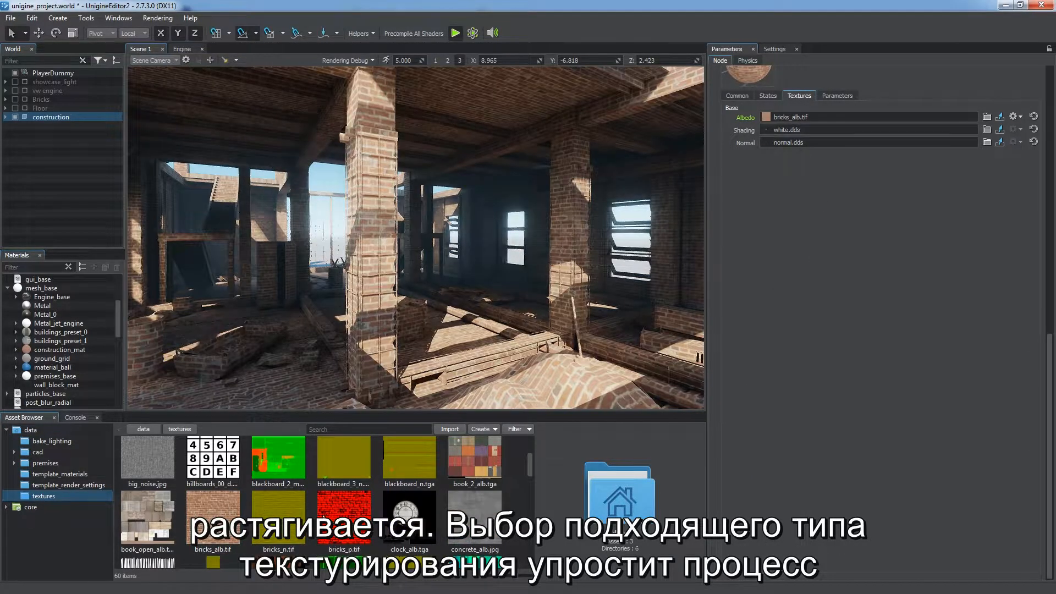
pyautogui.scroll(-5, 229, 509)
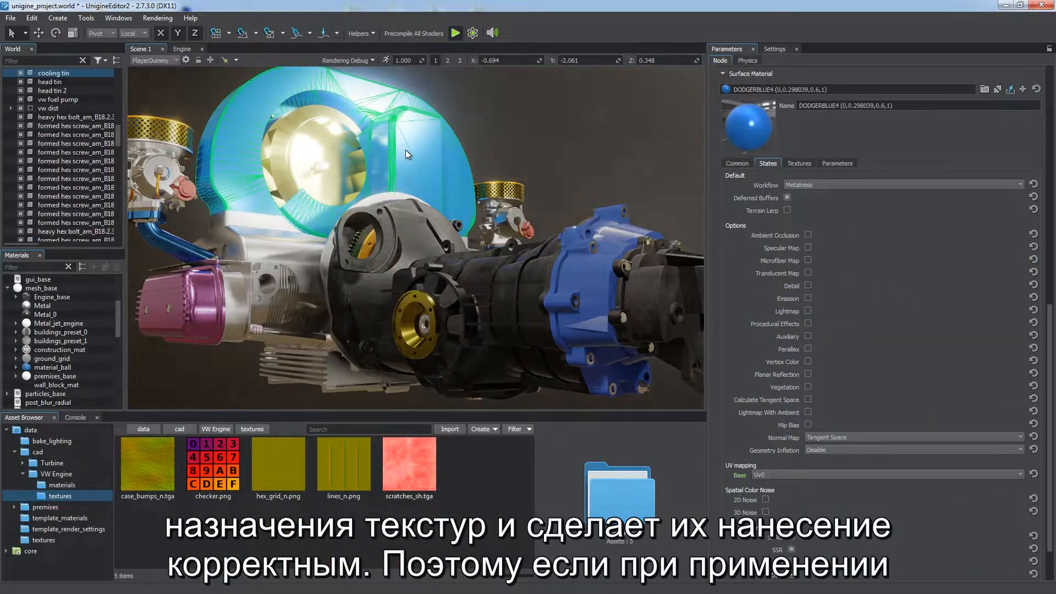
# Step: Give the cooling tin's material the scratches_sh.tga shading and hex_grid_n.png normal textures with Triplanar base UV mapping
pyautogui.click(802, 164)
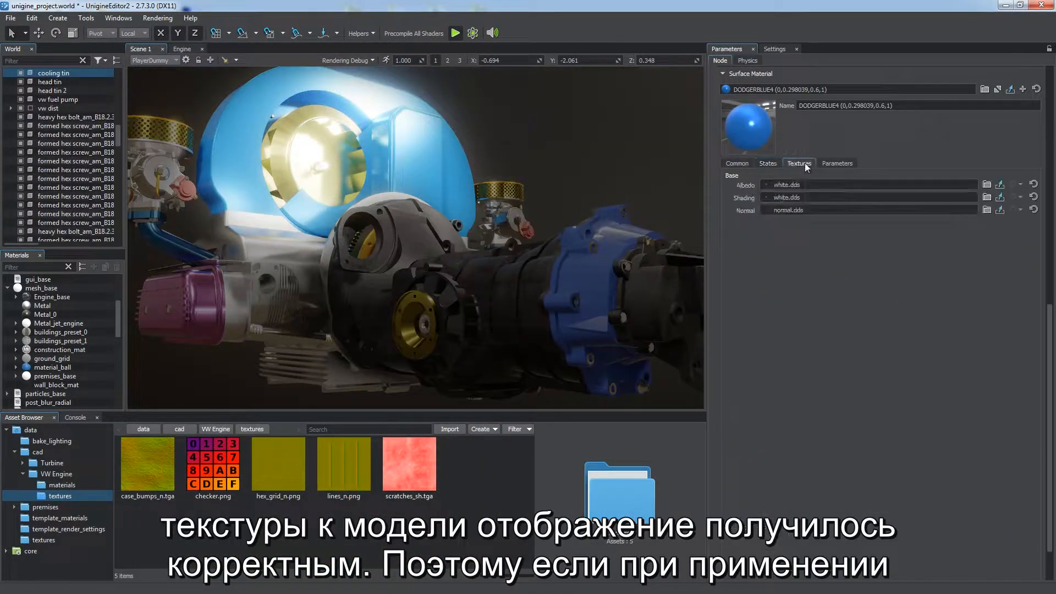
pyautogui.moveTo(795, 203); pyautogui.dragTo(795, 198)
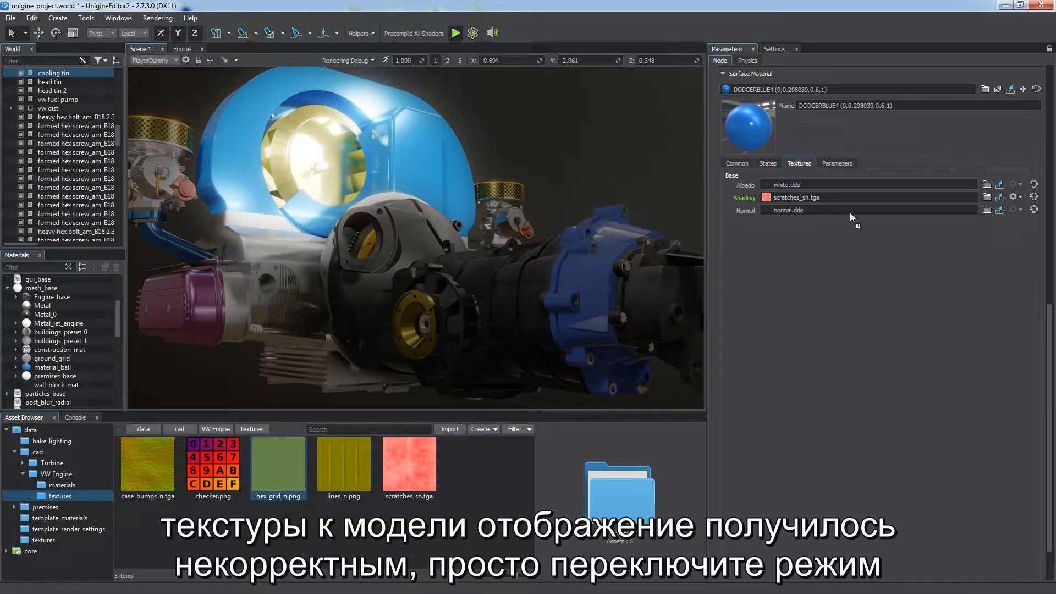
pyautogui.click(768, 164)
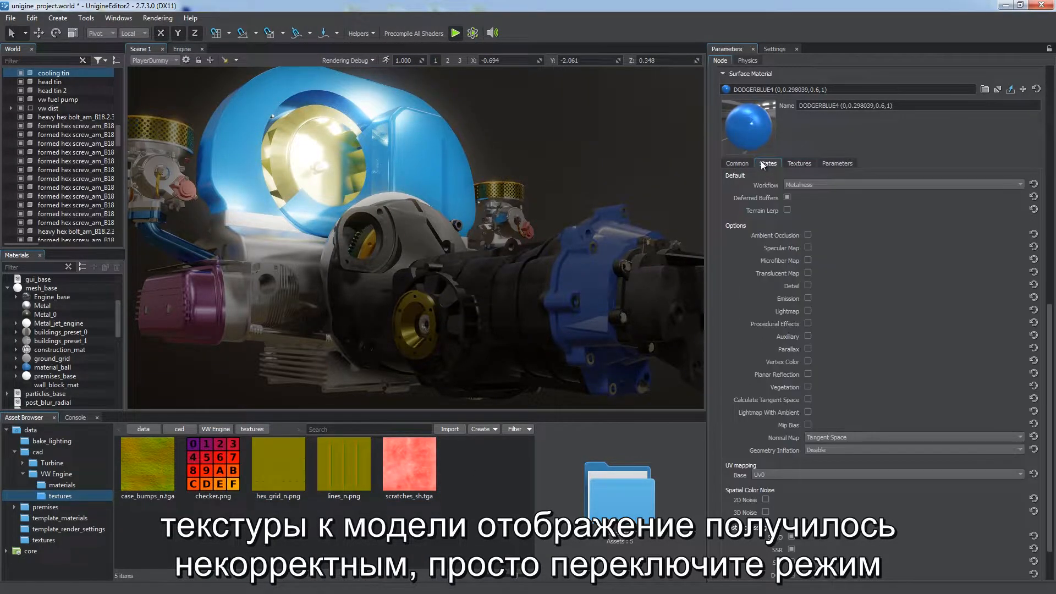
pyautogui.click(787, 475)
pyautogui.click(774, 497)
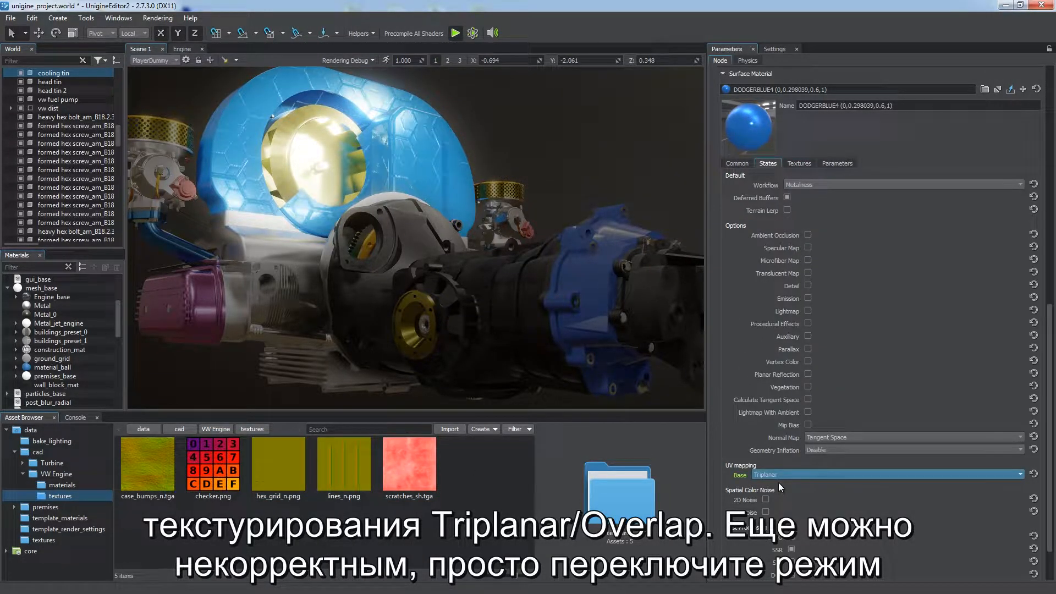
# Step: Set the cooling tin material's UV Transform to vec4(6.0f, 6.0f, 0.0f, 0.0f)
pyautogui.click(836, 162)
pyautogui.click(804, 298)
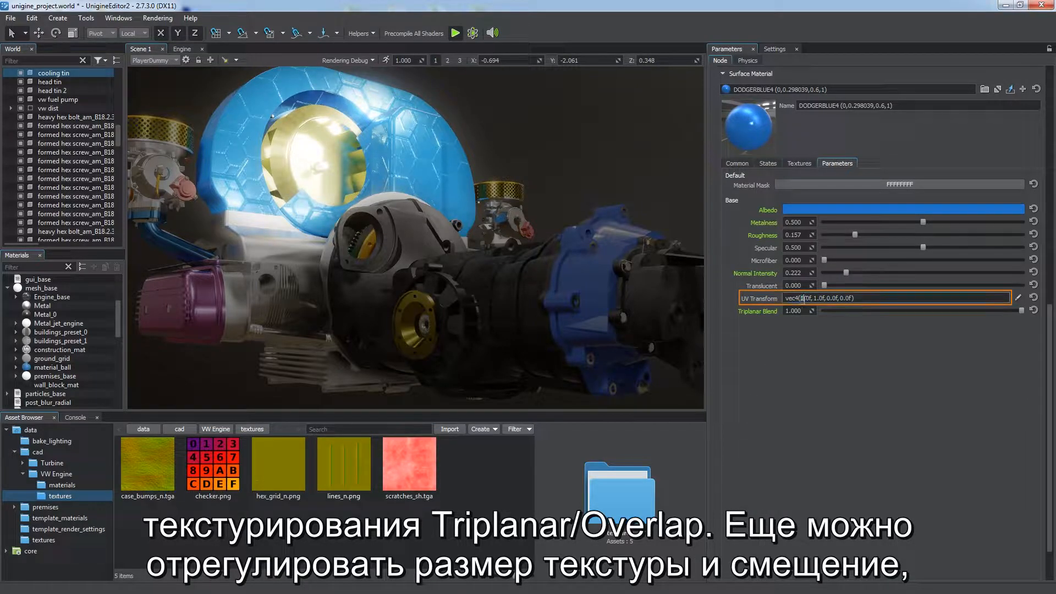
pyautogui.press('BackSpace')
pyautogui.write('6')
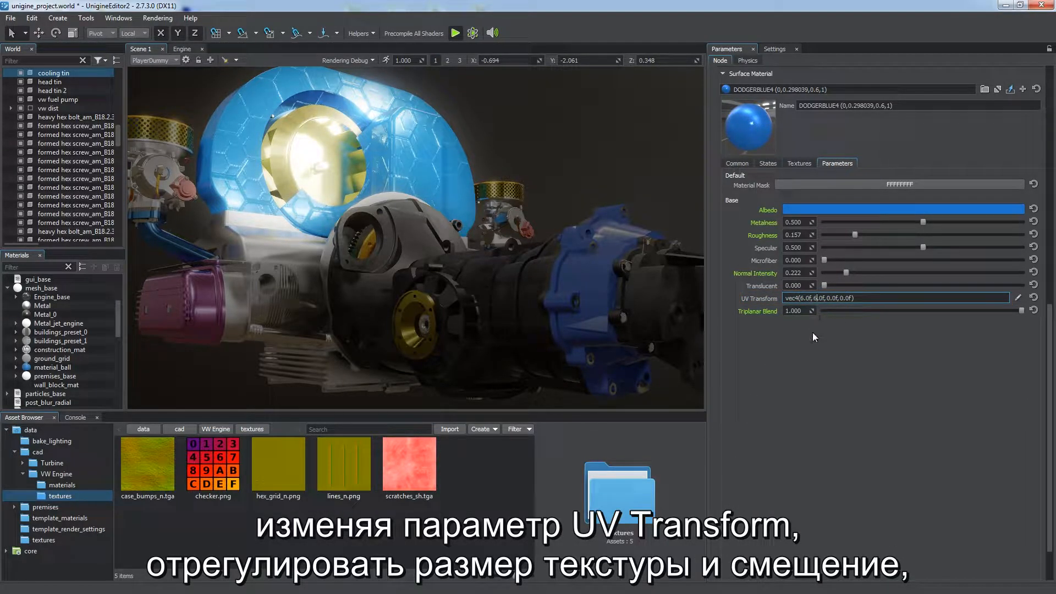
pyautogui.press('Return')
# Step: Set the Triplanar Blend of the cooling tin's material to 0
pyautogui.keyDown('alt'); pyautogui.moveTo(529, 246); pyautogui.dragTo(473, 246); pyautogui.keyUp('alt')
pyautogui.keyDown('alt'); pyautogui.moveTo(402, 184); pyautogui.dragTo(594, 256); pyautogui.keyUp('alt')
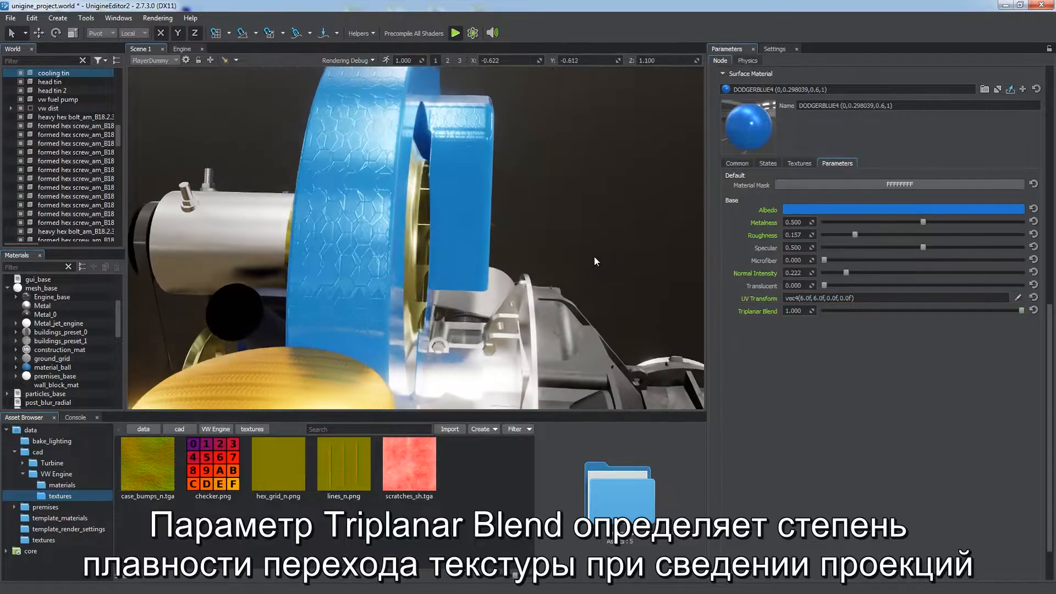
pyautogui.moveTo(1022, 311); pyautogui.dragTo(820, 312)
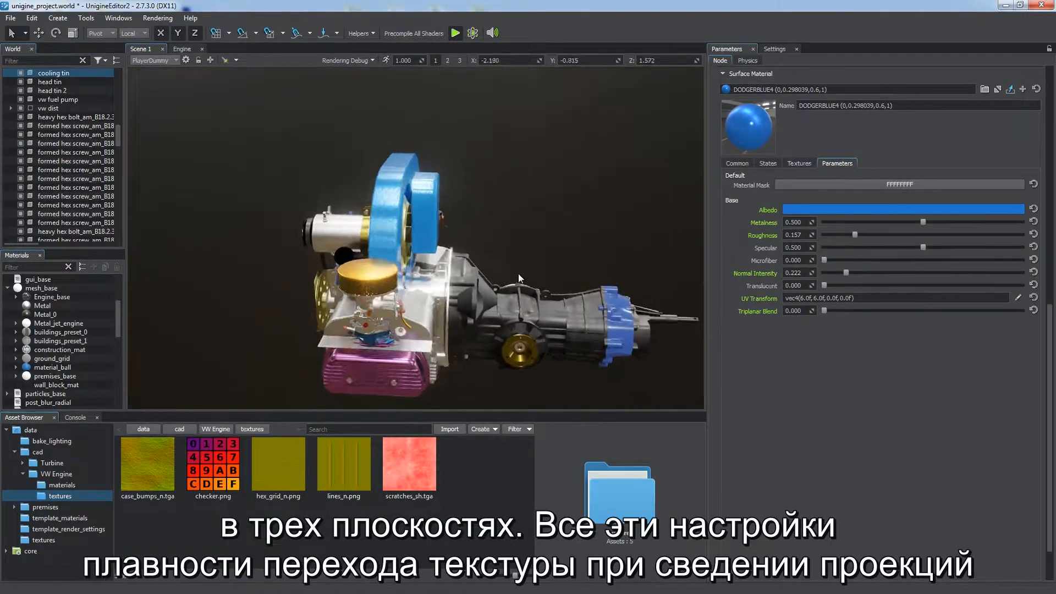
pyautogui.keyDown('alt'); pyautogui.moveTo(467, 220); pyautogui.dragTo(348, 213); pyautogui.keyUp('alt')
# Step: Open the state settings of the Engine_base material
pyautogui.click(86, 297)
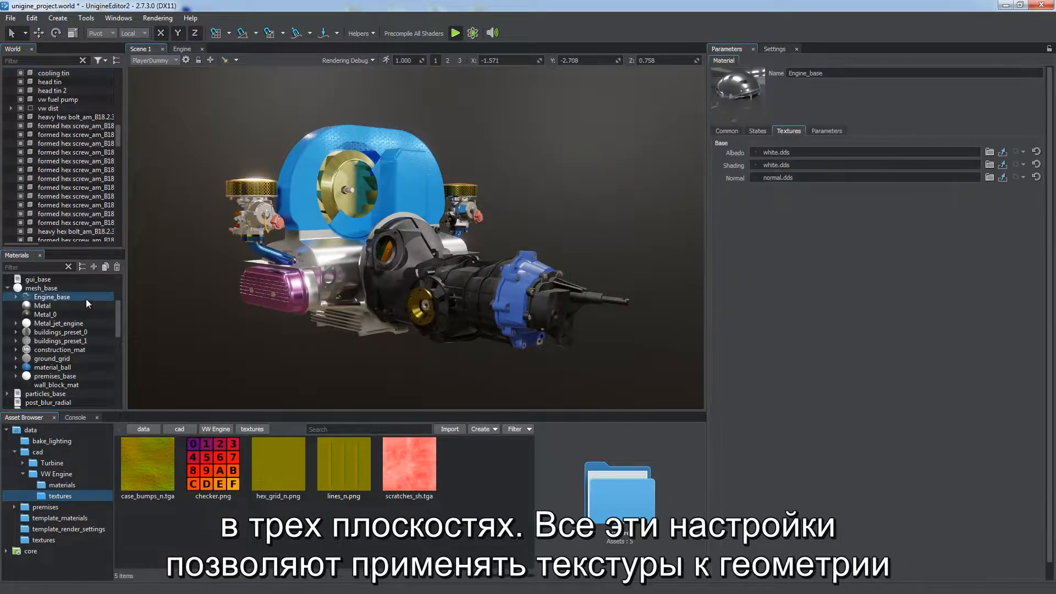
pyautogui.click(757, 131)
pyautogui.keyDown('alt'); pyautogui.moveTo(396, 259); pyautogui.dragTo(677, 275); pyautogui.keyUp('alt')
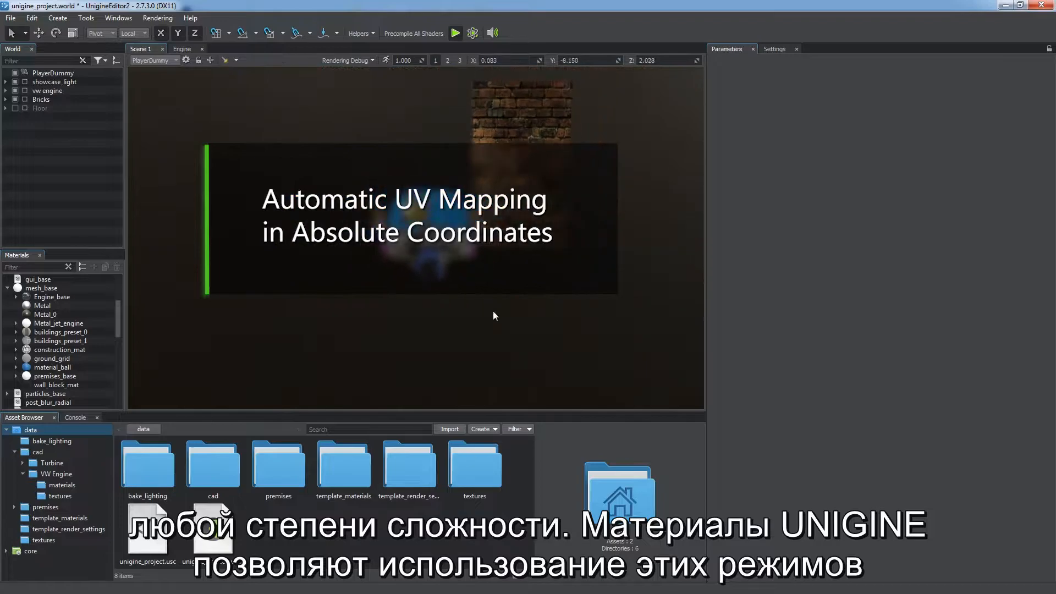
# Step: Clone the brick wall blocks to build a wall with a window opening behind the engine
pyautogui.click(502, 296)
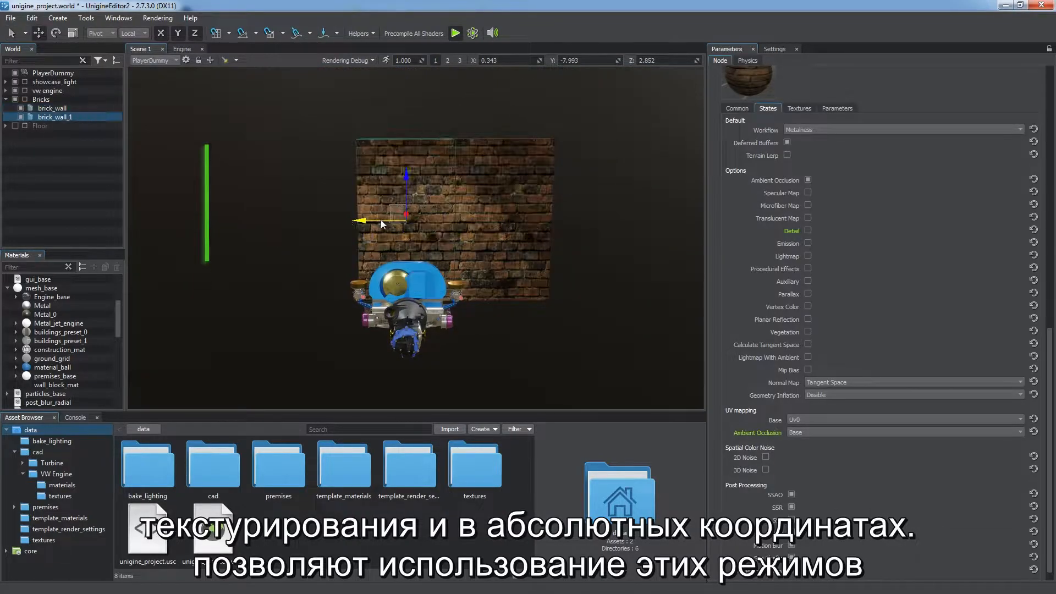
pyautogui.keyDown('shift'); pyautogui.moveTo(453, 231); pyautogui.dragTo(453, 132); pyautogui.keyUp('shift')
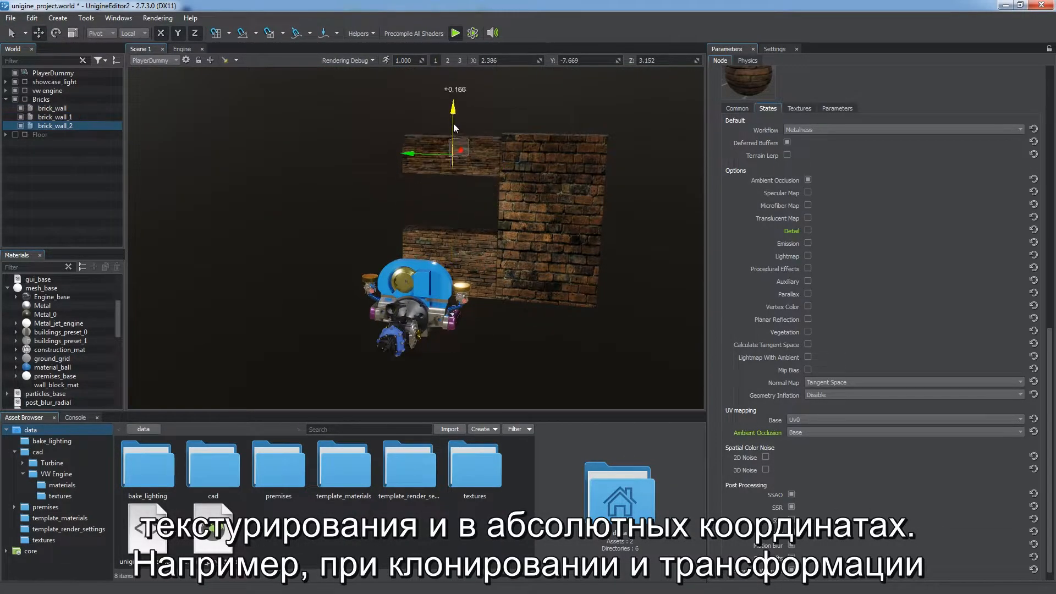
pyautogui.moveTo(385, 206)
pyautogui.keyDown('shift'); pyautogui.mouseDown()
pyautogui.moveTo(355, 231)
pyautogui.moveTo(321, 222)
pyautogui.mouseUp(); pyautogui.keyUp('shift')
# Step: Rotate the last cloned brick wall about its vertical axis and place it as the perpendicular side wall
pyautogui.press('e')
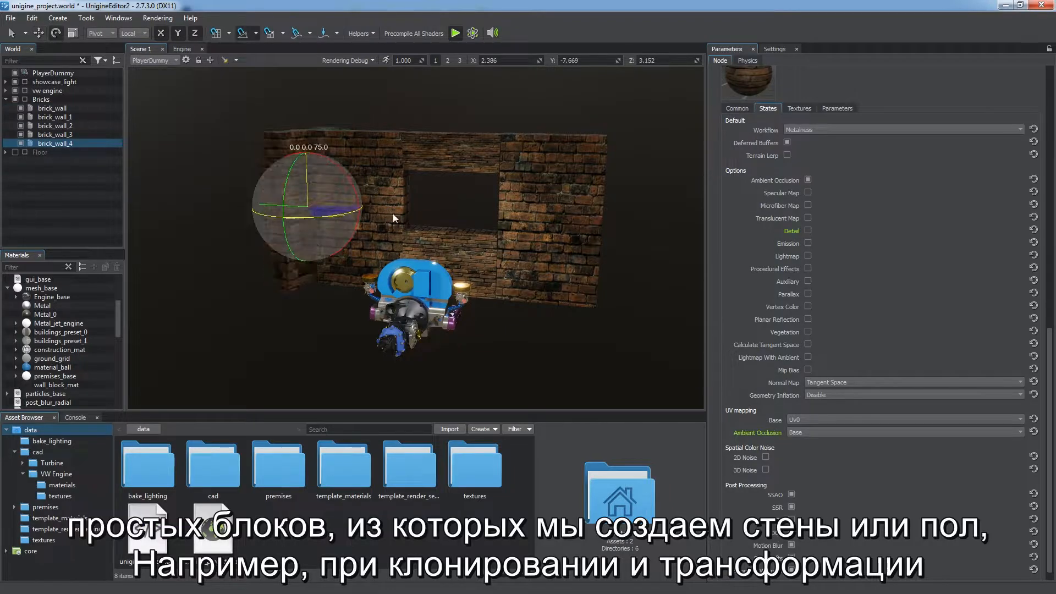
pyautogui.press('w')
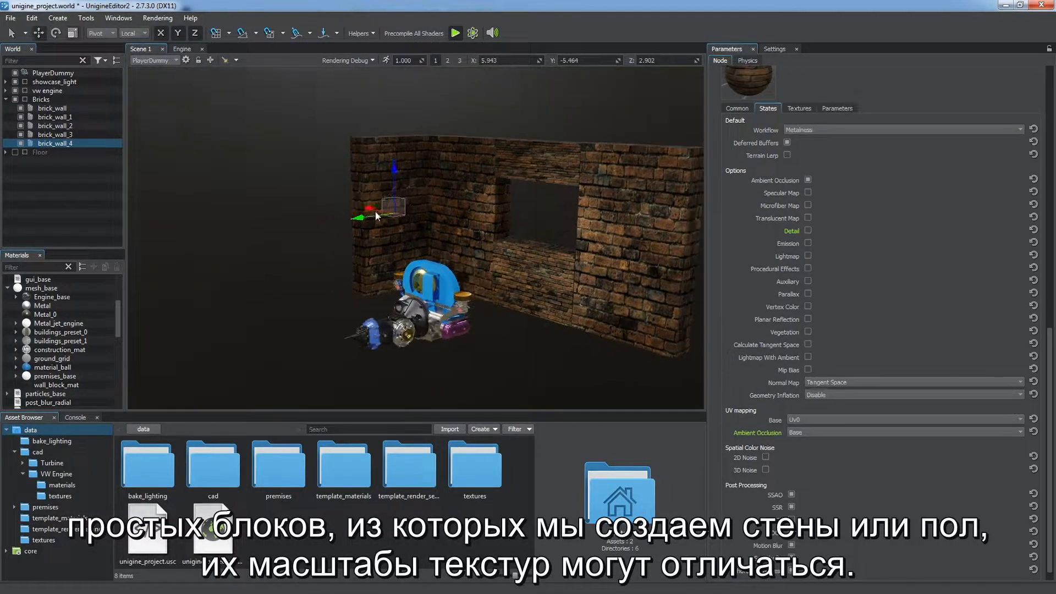
pyautogui.moveTo(353, 221); pyautogui.dragTo(292, 235)
pyautogui.moveTo(503, 278); pyautogui.dragTo(471, 282, button='middle')
pyautogui.press('q')
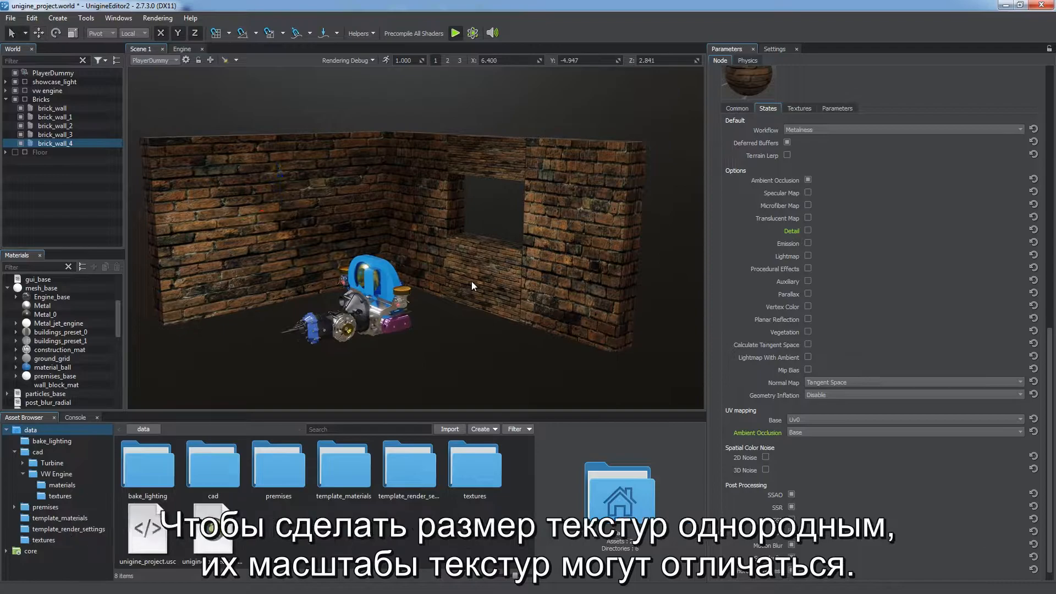
# Step: Set the base UV mapping of the brick wall material to Triplanar World
pyautogui.click(839, 419)
pyautogui.click(832, 449)
pyautogui.keyDown('alt'); pyautogui.moveTo(548, 255); pyautogui.dragTo(569, 267); pyautogui.keyUp('alt')
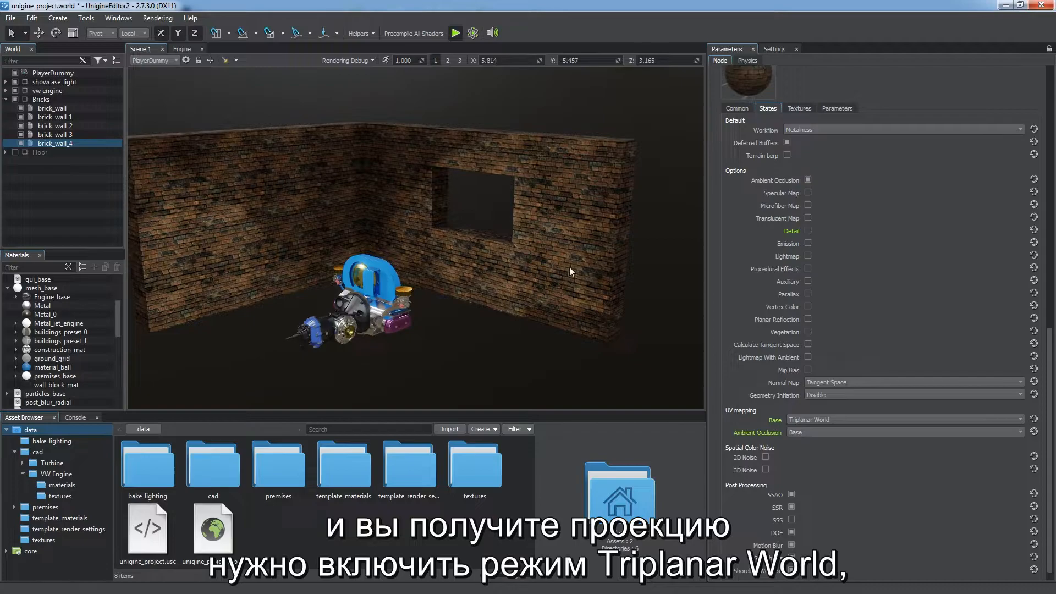
# Step: Adjust the UV Transform values of the brick wall material
pyautogui.click(837, 108)
pyautogui.click(1017, 243)
pyautogui.moveTo(700, 280); pyautogui.dragTo(758, 281)
pyautogui.moveTo(757, 314); pyautogui.dragTo(779, 329)
pyautogui.click(769, 373)
# Step: Turn on snapping and clone the floor plane to tile the floor beneath the engine
pyautogui.keyDown('alt'); pyautogui.moveTo(664, 274); pyautogui.dragTo(636, 212); pyautogui.keyUp('alt')
pyautogui.click(354, 333)
pyautogui.keyDown('alt'); pyautogui.moveTo(452, 308); pyautogui.dragTo(409, 318); pyautogui.keyUp('alt')
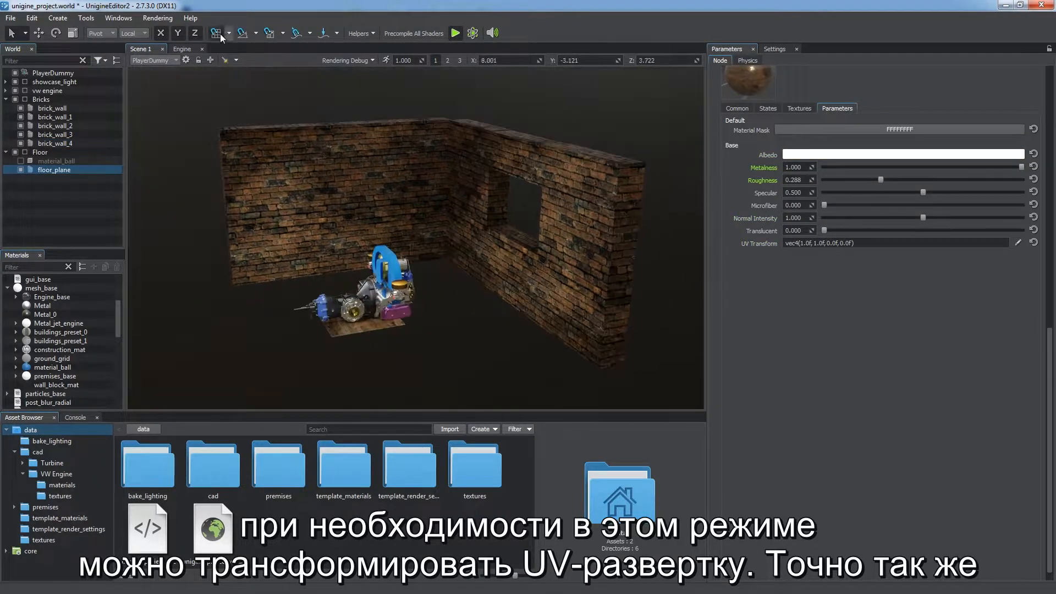
pyautogui.click(216, 35)
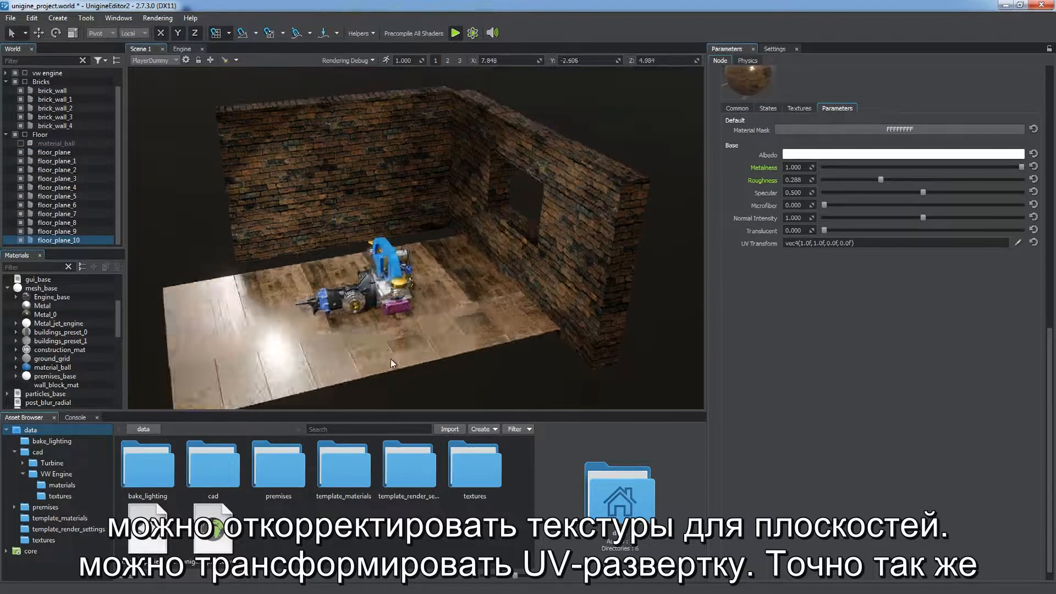
# Step: Set the base UV mapping of the floor plane material to Overlap World
pyautogui.keyDown('alt'); pyautogui.moveTo(392, 363); pyautogui.dragTo(478, 316); pyautogui.keyUp('alt')
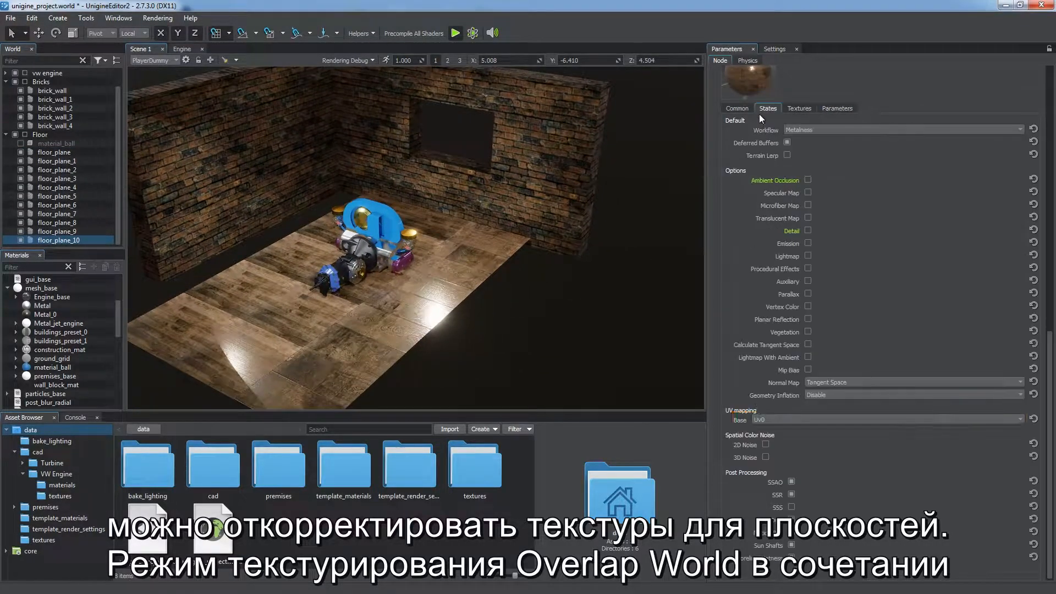
pyautogui.click(887, 419)
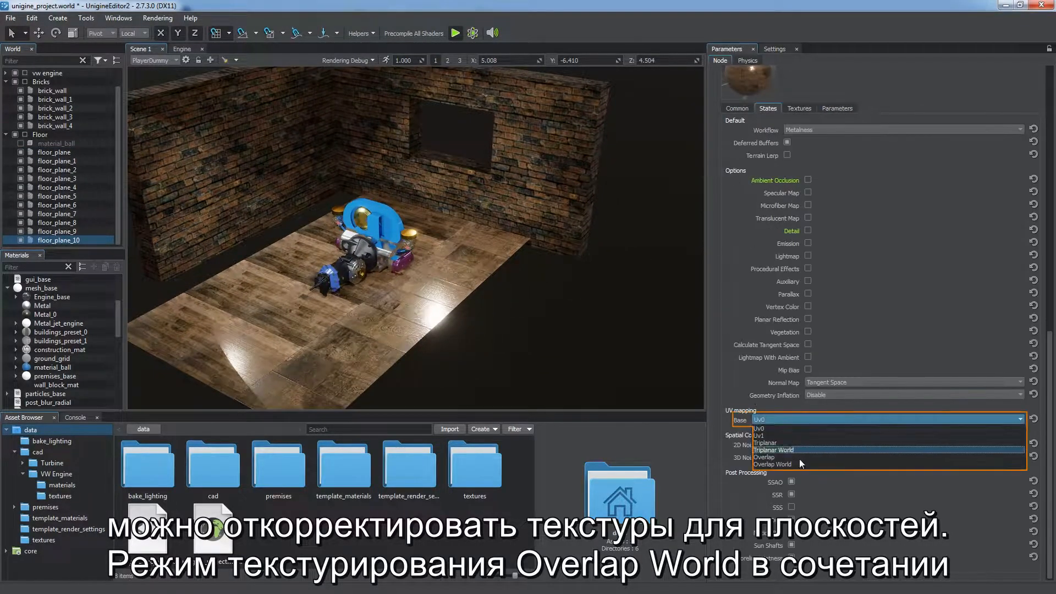
pyautogui.click(887, 465)
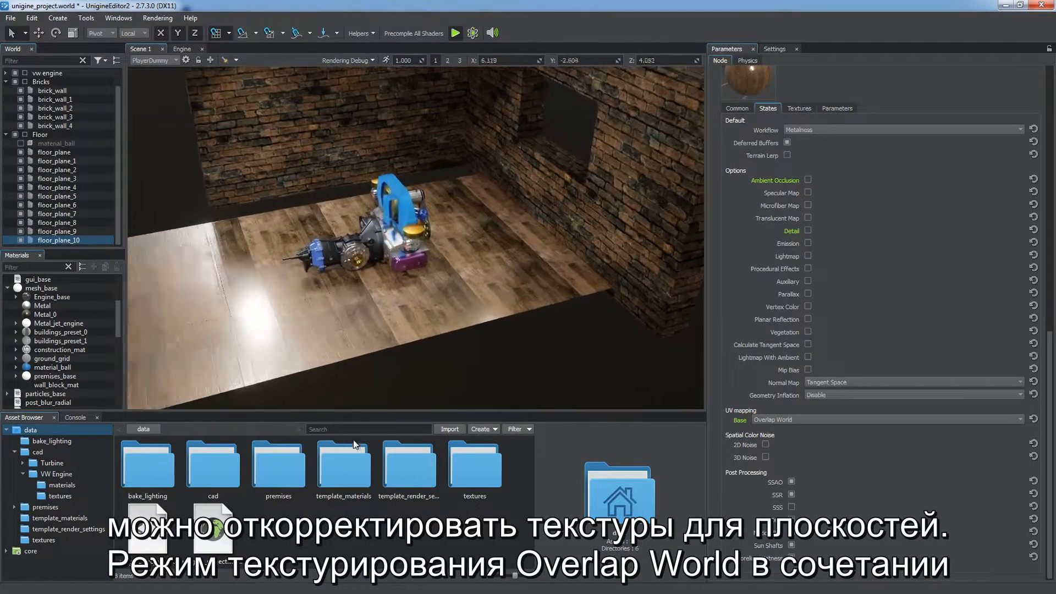
pyautogui.keyDown('alt'); pyautogui.moveTo(354, 440); pyautogui.dragTo(535, 268); pyautogui.keyUp('alt')
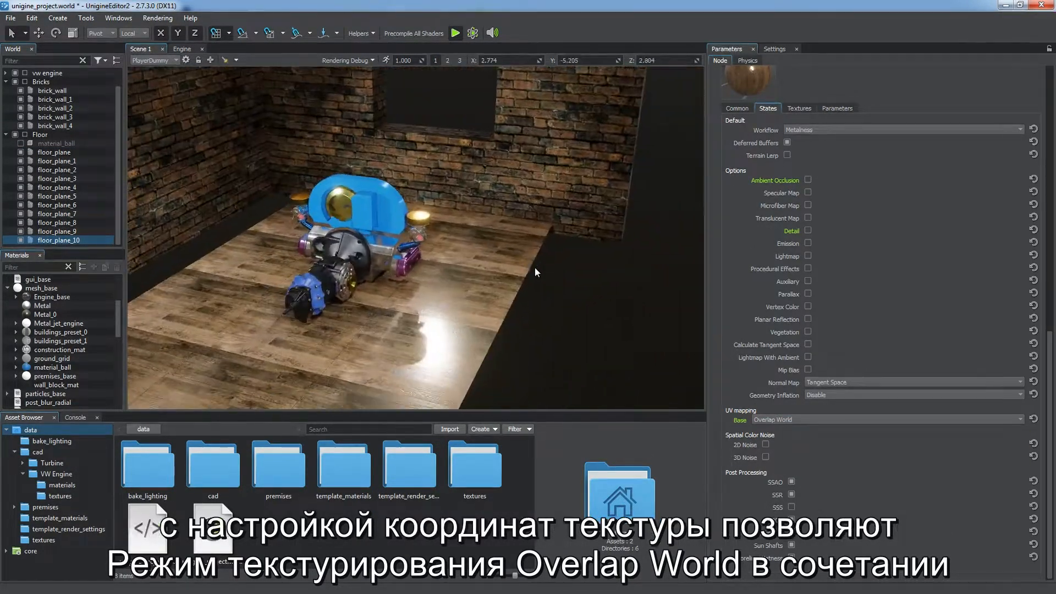
# Step: Adjust the floor material's UV Transform scale to 0.736 in X and 0.664 in Y
pyautogui.click(841, 109)
pyautogui.click(1018, 243)
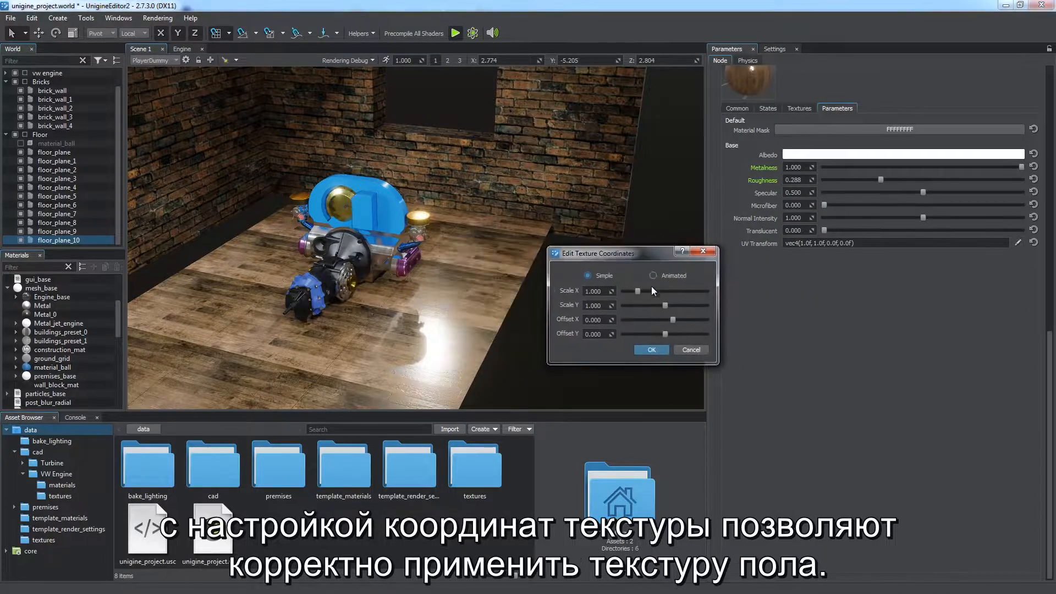
pyautogui.moveTo(648, 291)
pyautogui.mouseDown()
pyautogui.moveTo(634, 293)
pyautogui.moveTo(661, 305)
pyautogui.mouseUp()
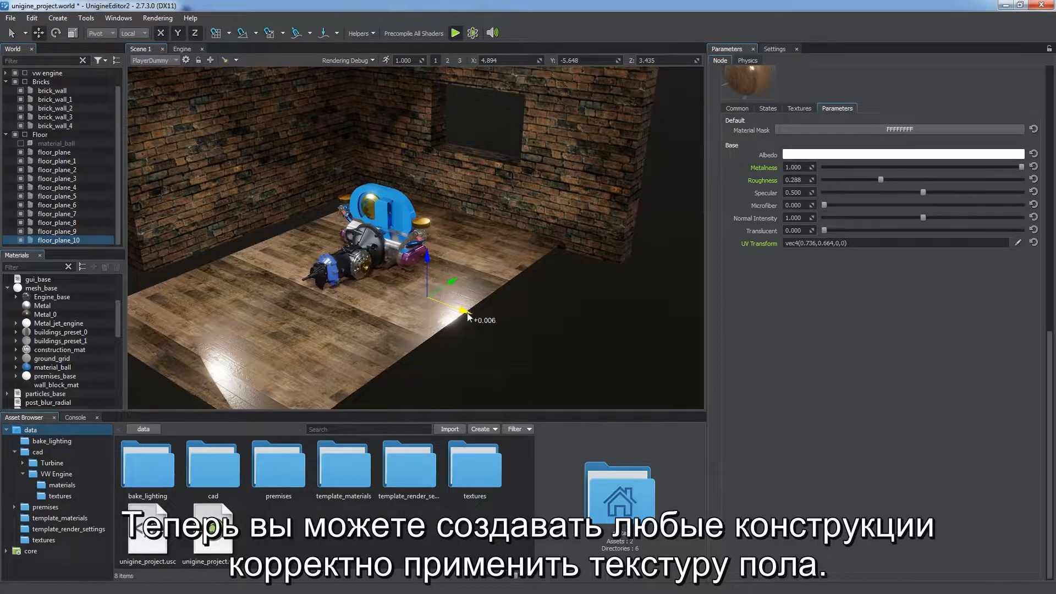
# Step: Extend the floor with another cloned plane and add a cloned brick wall at the window wall's end, scaled down in height
pyautogui.moveTo(468, 317); pyautogui.dragTo(559, 284)
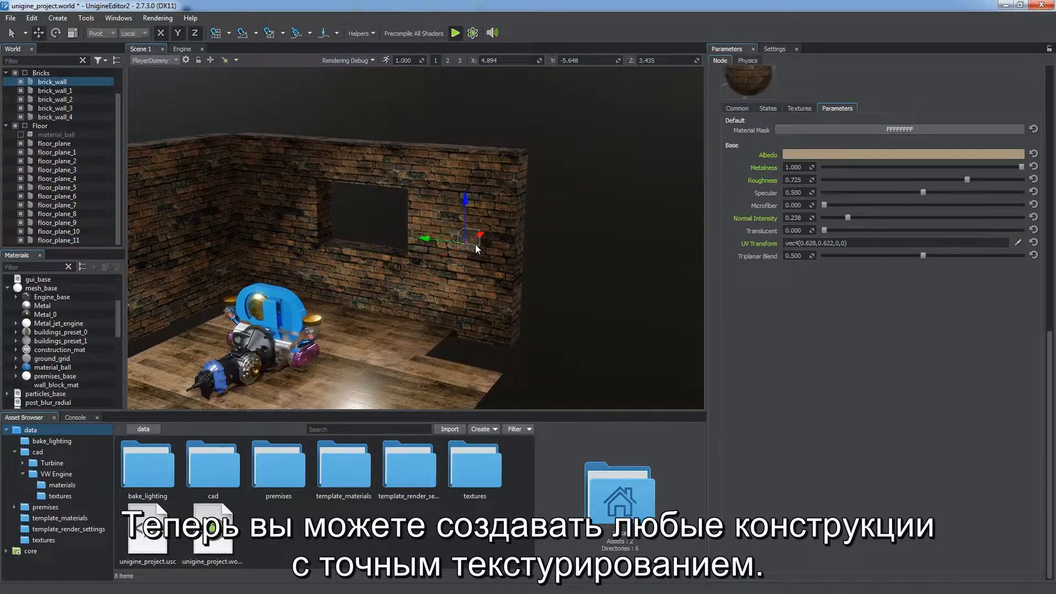
pyautogui.keyDown('shift'); pyautogui.moveTo(445, 241); pyautogui.dragTo(554, 256); pyautogui.keyUp('shift')
pyautogui.press('r')
pyautogui.moveTo(580, 211); pyautogui.dragTo(581, 285)
pyautogui.press('w')
pyautogui.press('q')
pyautogui.moveTo(528, 328); pyautogui.dragTo(467, 341, button='right')
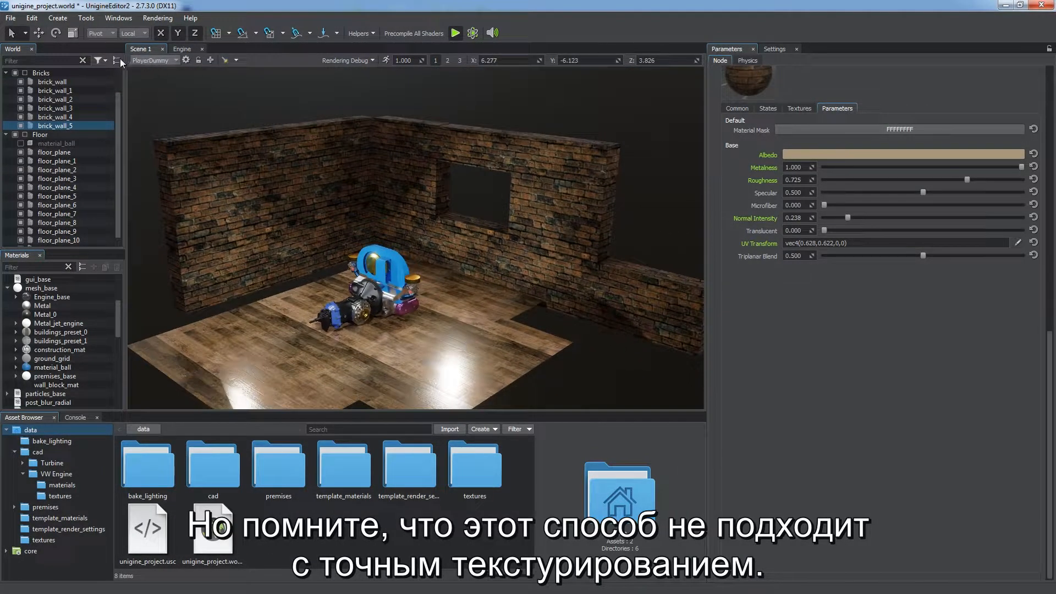
# Step: Show the material_ball node in the Floor group and move it across the wooden floor planes
pyautogui.click(6, 72)
pyautogui.click(59, 118)
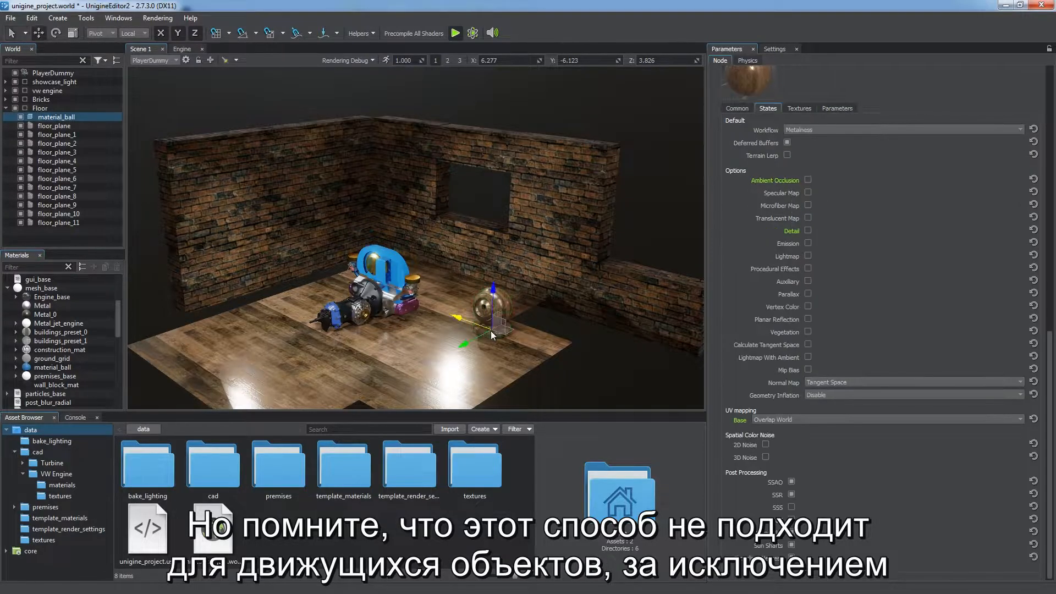
pyautogui.press('f')
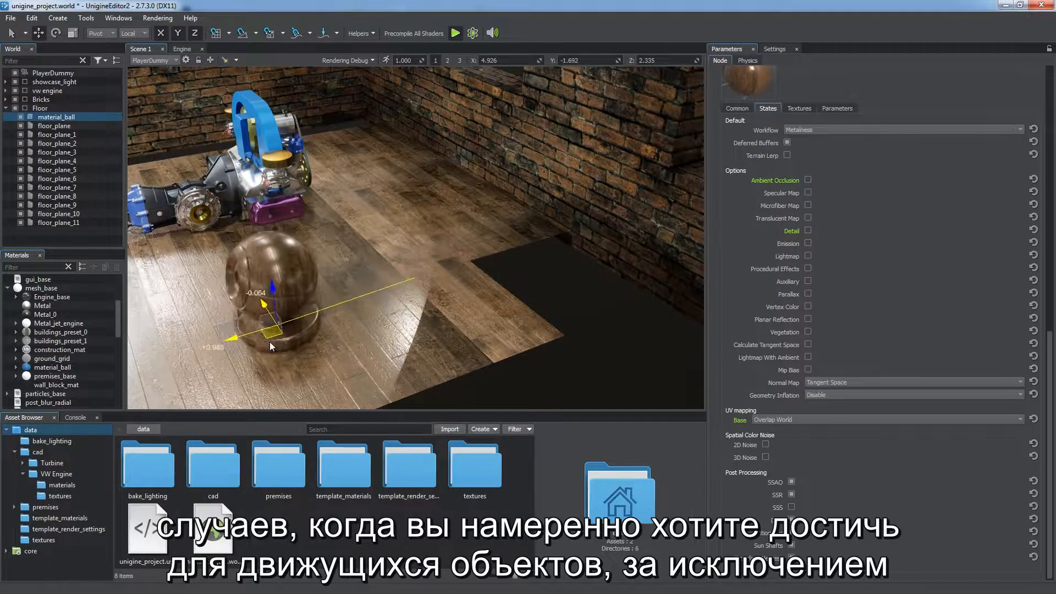
pyautogui.moveTo(461, 307); pyautogui.dragTo(414, 317)
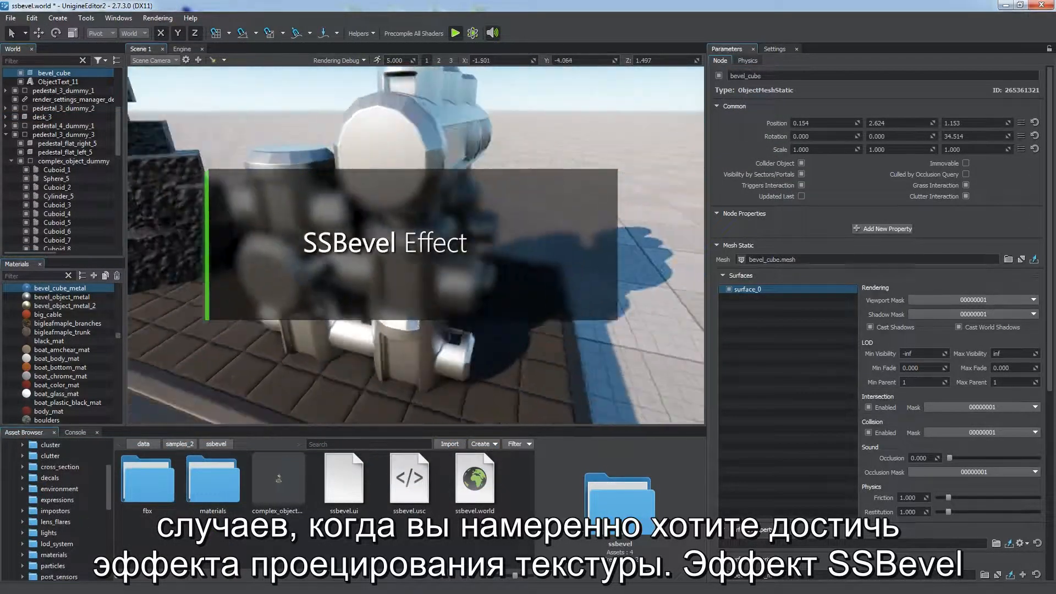
# Step: Select the low-poly metal object in the ssbevel world and adjust the SSBevel parameter of its bevel_object_metal material
pyautogui.moveTo(416, 310); pyautogui.dragTo(648, 310, button='right')
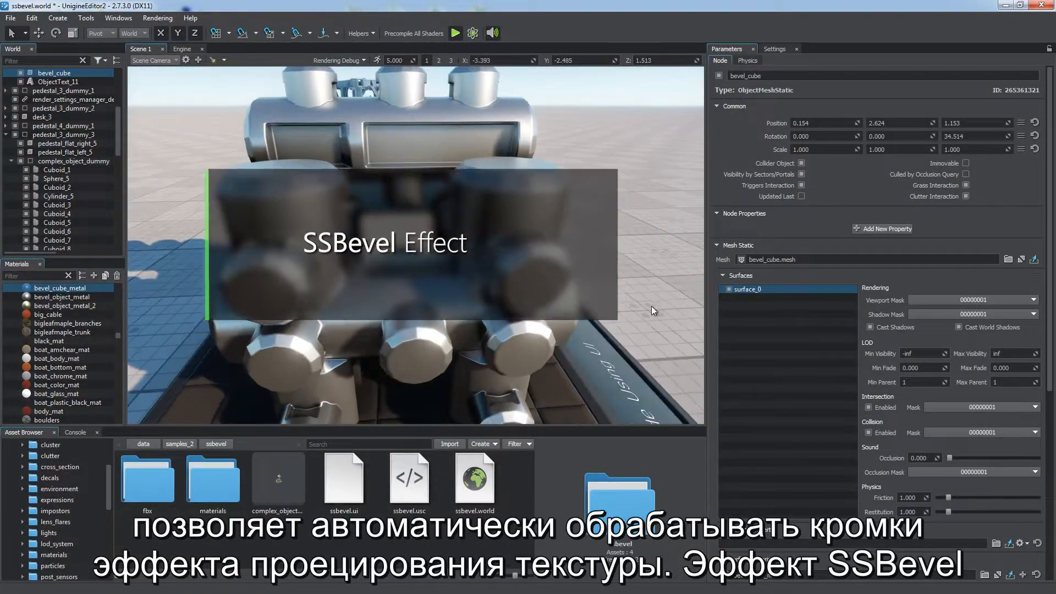
pyautogui.click(585, 292)
pyautogui.scroll(-5, 791, 380)
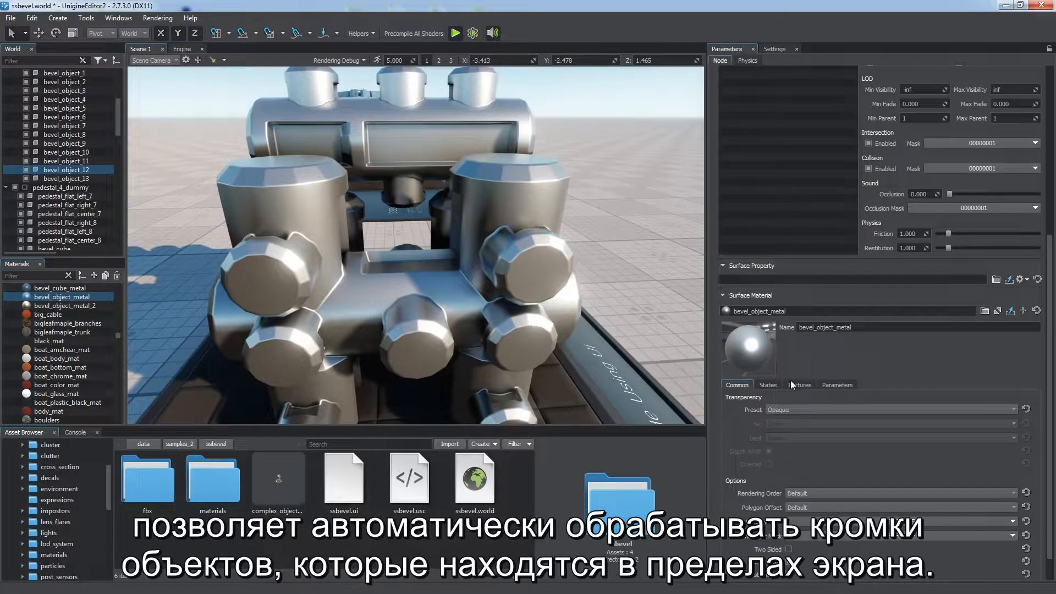
pyautogui.click(851, 385)
pyautogui.scroll(-1, 853, 468)
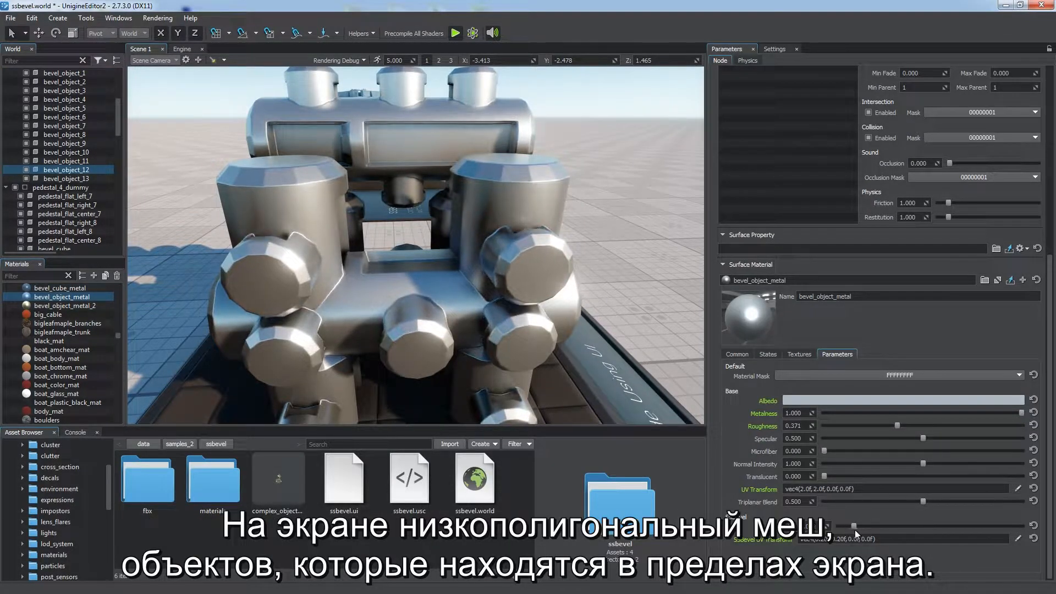
pyautogui.moveTo(843, 533); pyautogui.dragTo(864, 536)
# Step: Examine the smoothed edges and joints of the golden object using bevel_object_metal_2 from several sides
pyautogui.moveTo(649, 416); pyautogui.dragTo(437, 398, button='right')
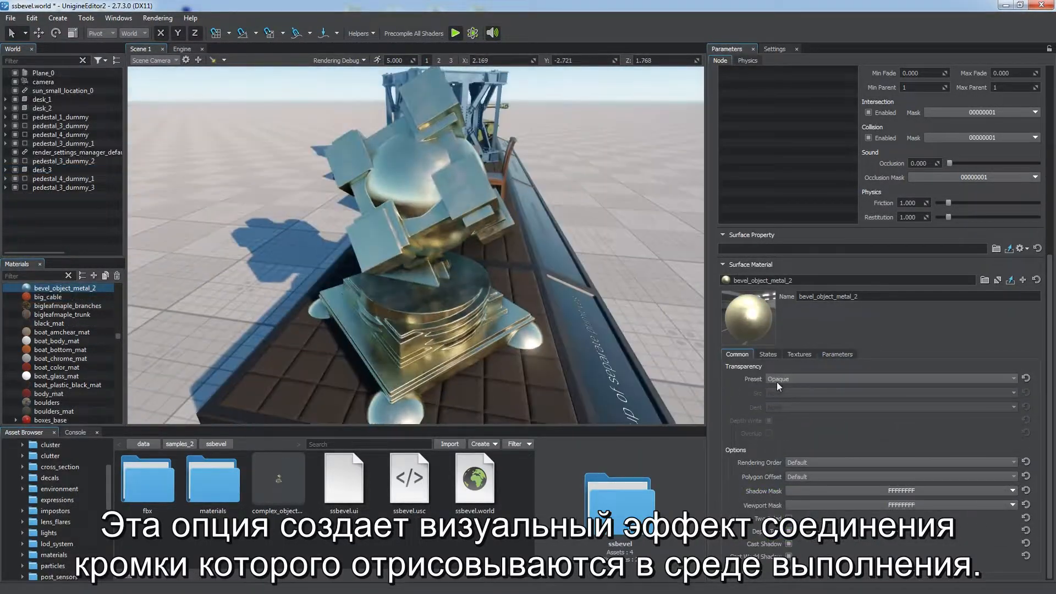
pyautogui.moveTo(413, 292); pyautogui.dragTo(431, 279, button='right')
pyautogui.press('w')
pyautogui.click(295, 277)
pyautogui.moveTo(296, 276); pyautogui.dragTo(416, 184, button='right')
pyautogui.click(416, 185)
pyautogui.moveTo(416, 185); pyautogui.dragTo(381, 187)
pyautogui.moveTo(380, 187); pyautogui.dragTo(237, 212, button='right')
pyautogui.press('w')
pyautogui.press('s')
pyautogui.click(334, 244)
pyautogui.moveTo(333, 244); pyautogui.dragTo(520, 276, button='right')
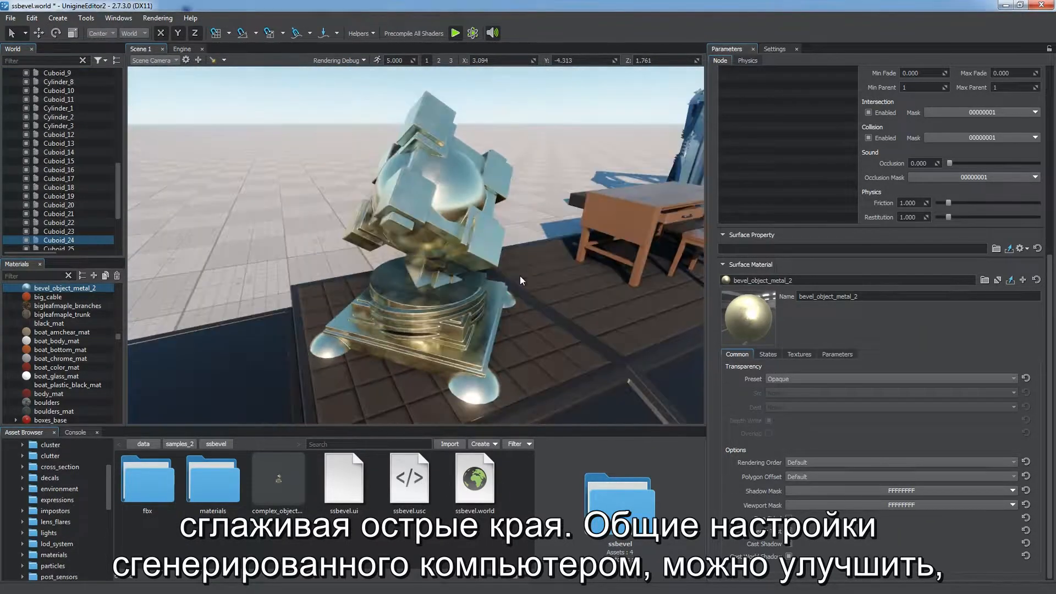
# Step: Open the SSBevel section of the world's render settings
pyautogui.click(775, 50)
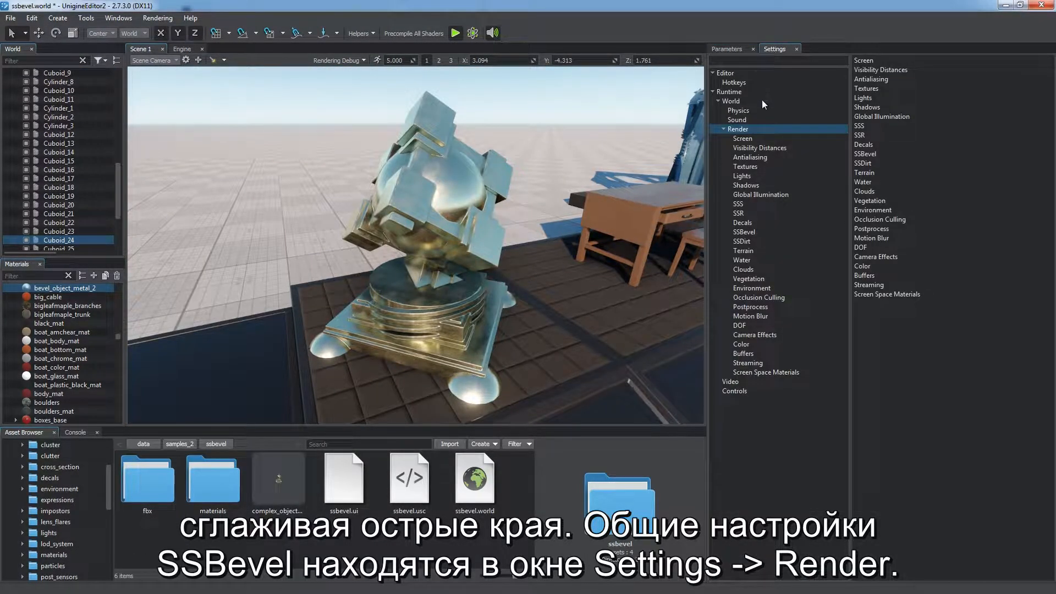
pyautogui.click(743, 232)
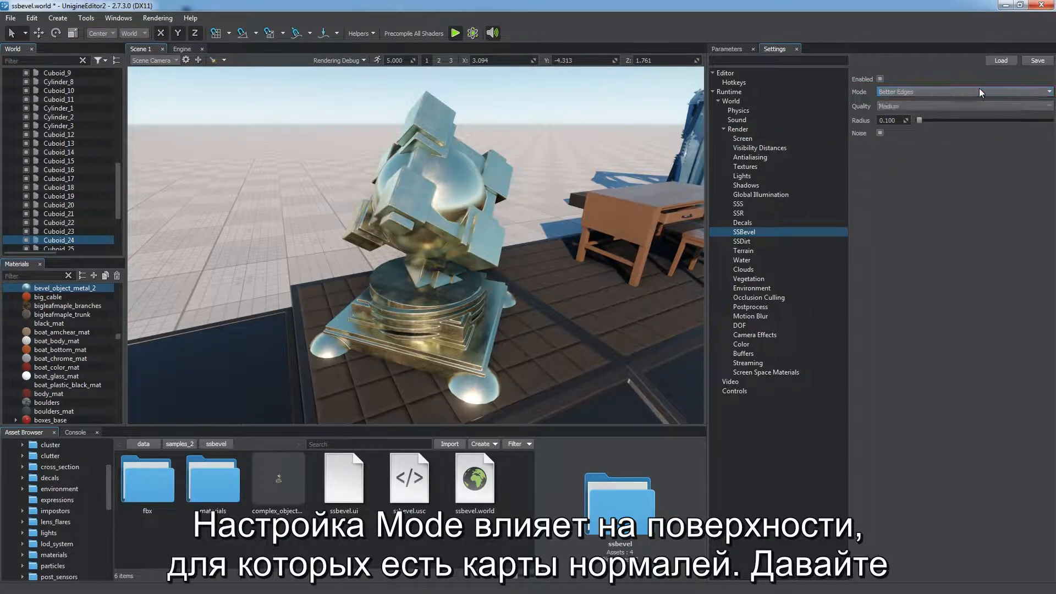
# Step: Assign tile_n.tga as the normal texture of the bevel_object_metal_2 material
pyautogui.click(720, 49)
pyautogui.click(800, 354)
pyautogui.write('tile_n.tga')
pyautogui.press('Return')
pyautogui.scroll(5, 401, 273)
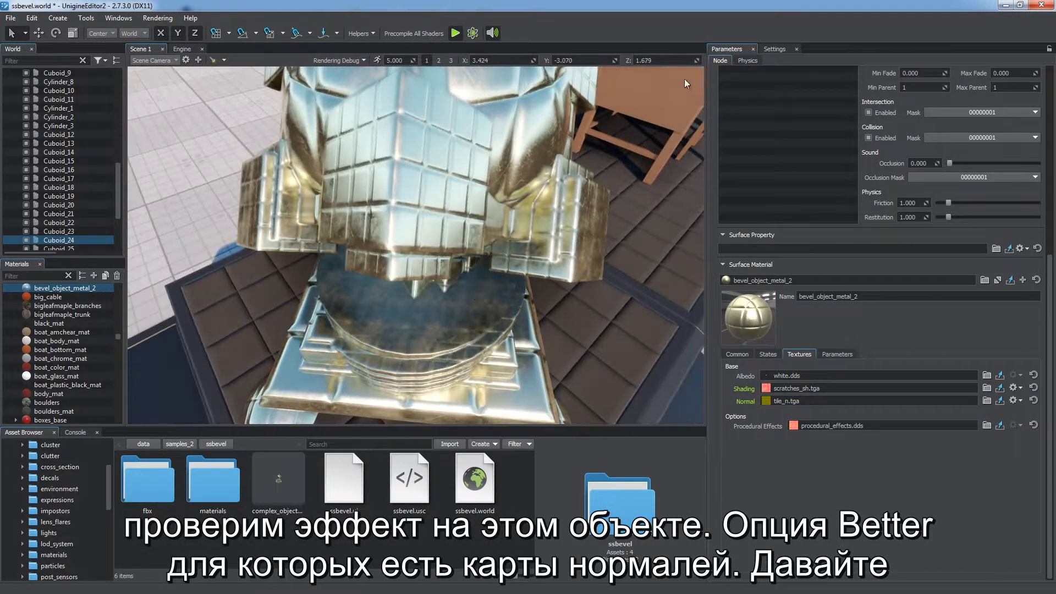
# Step: Compare the SSBevel modes on the tiled object by switching to Better Normals and returning to Better Edges
pyautogui.click(769, 51)
pyautogui.click(935, 91)
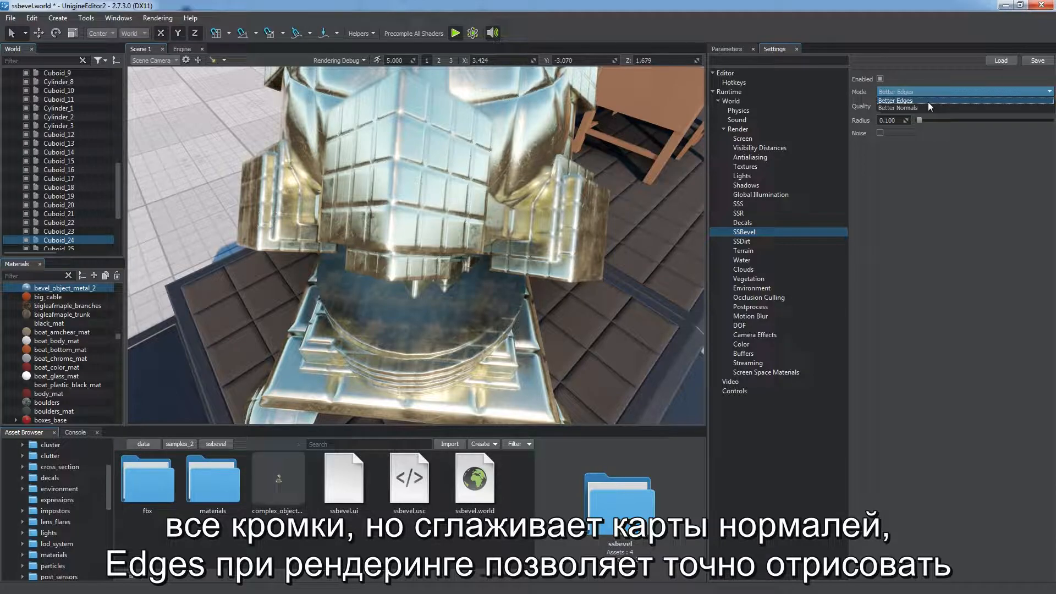
pyautogui.click(926, 108)
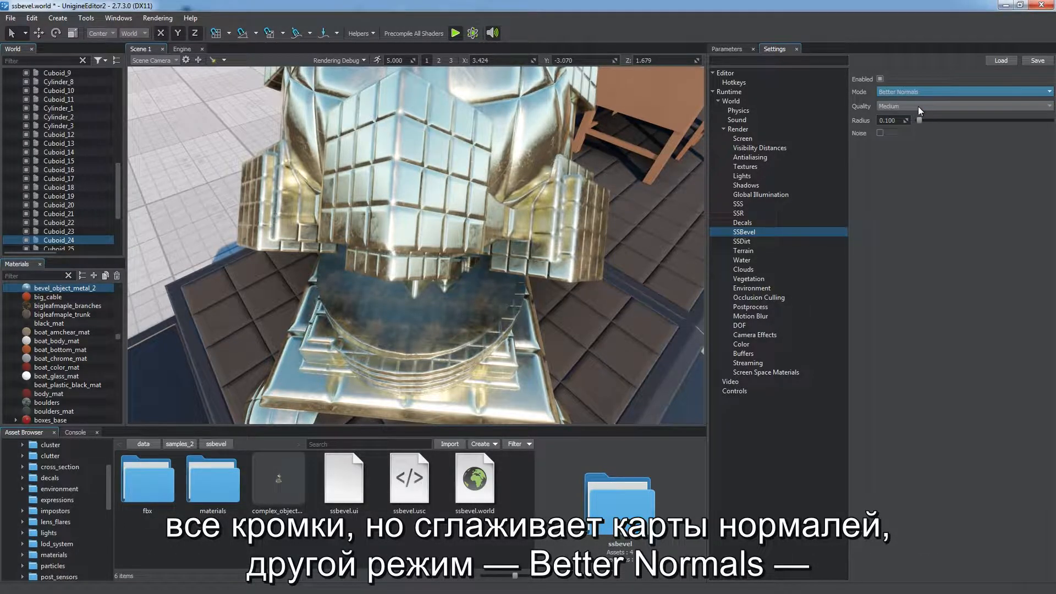
pyautogui.keyDown('alt'); pyautogui.moveTo(610, 161); pyautogui.dragTo(678, 147); pyautogui.keyUp('alt')
pyautogui.click(899, 94)
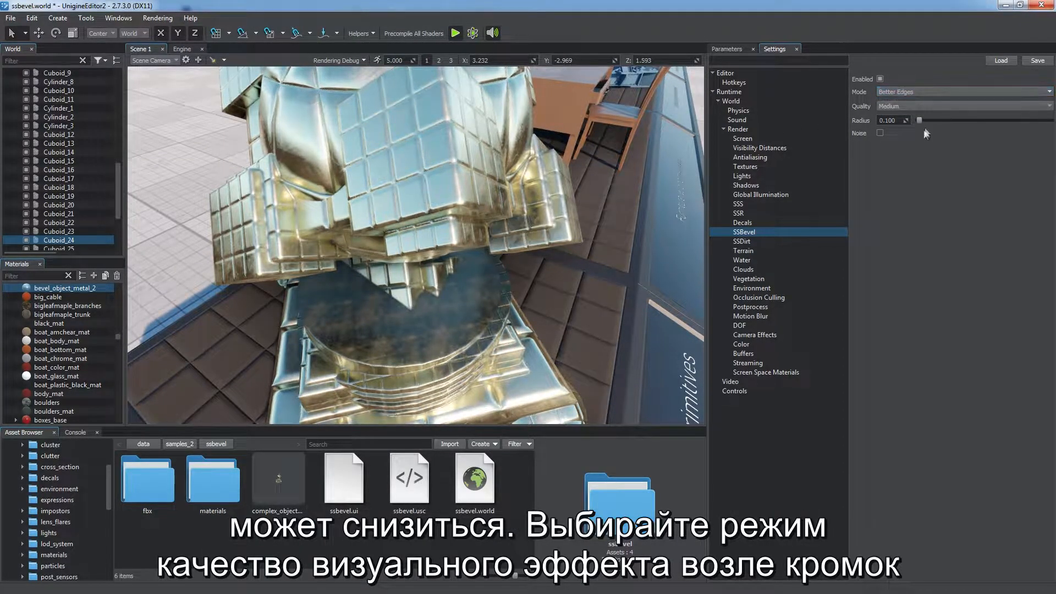
pyautogui.keyDown('alt'); pyautogui.moveTo(600, 204); pyautogui.dragTo(556, 138); pyautogui.keyUp('alt')
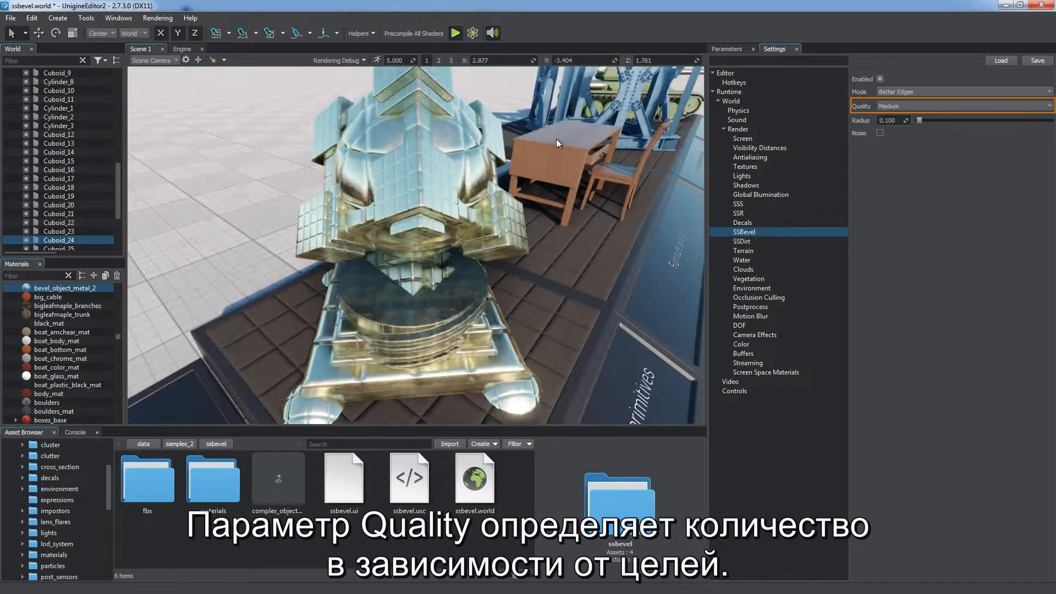
# Step: Set the SSBevel quality to Ultra and its radius to 0.08
pyautogui.click(920, 104)
pyautogui.click(902, 138)
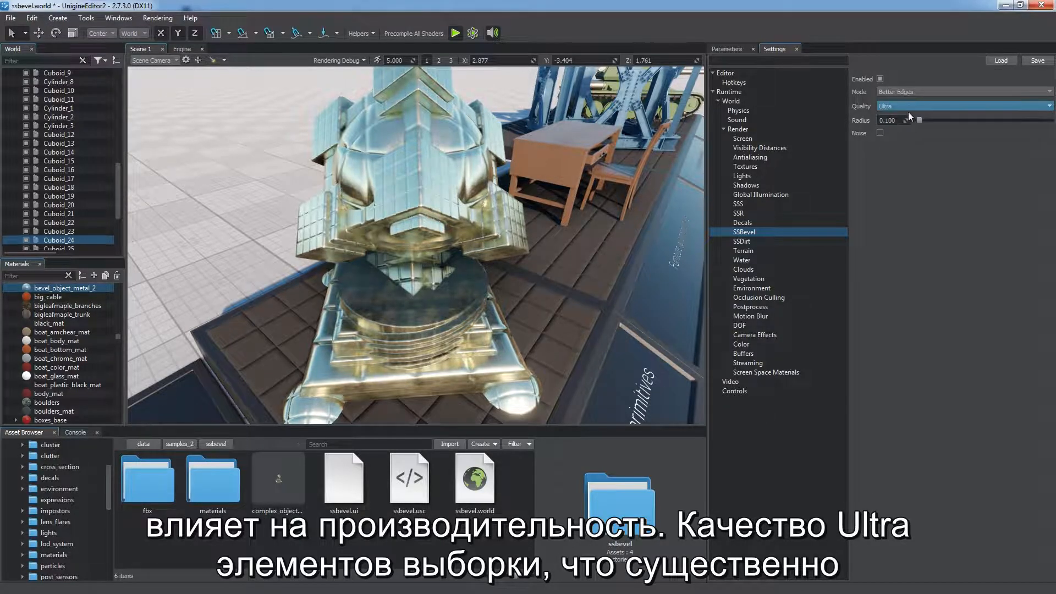
pyautogui.keyDown('alt'); pyautogui.moveTo(578, 148); pyautogui.dragTo(634, 140); pyautogui.keyUp('alt')
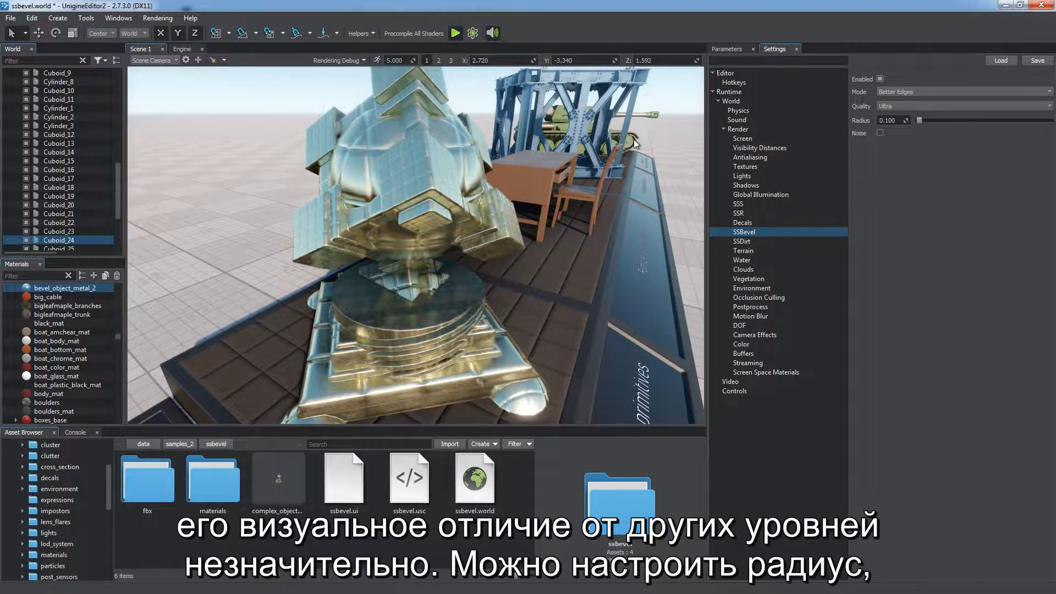
pyautogui.moveTo(918, 121); pyautogui.dragTo(918, 115)
pyautogui.keyDown('alt'); pyautogui.moveTo(576, 195); pyautogui.dragTo(450, 191); pyautogui.keyUp('alt')
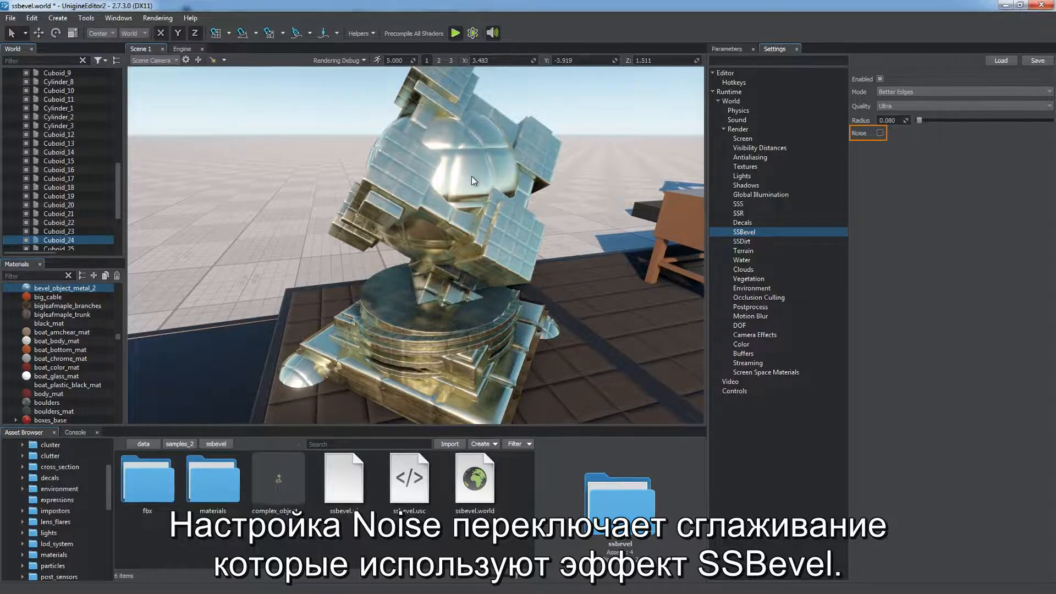
# Step: Set the SSBevel quality to Low and inspect the tiled object's edges up close
pyautogui.scroll(3, 470, 161)
pyautogui.moveTo(488, 216); pyautogui.dragTo(498, 262, button='middle')
pyautogui.click(886, 107)
pyautogui.click(886, 114)
pyautogui.keyDown('alt'); pyautogui.moveTo(551, 242); pyautogui.dragTo(445, 247); pyautogui.keyUp('alt')
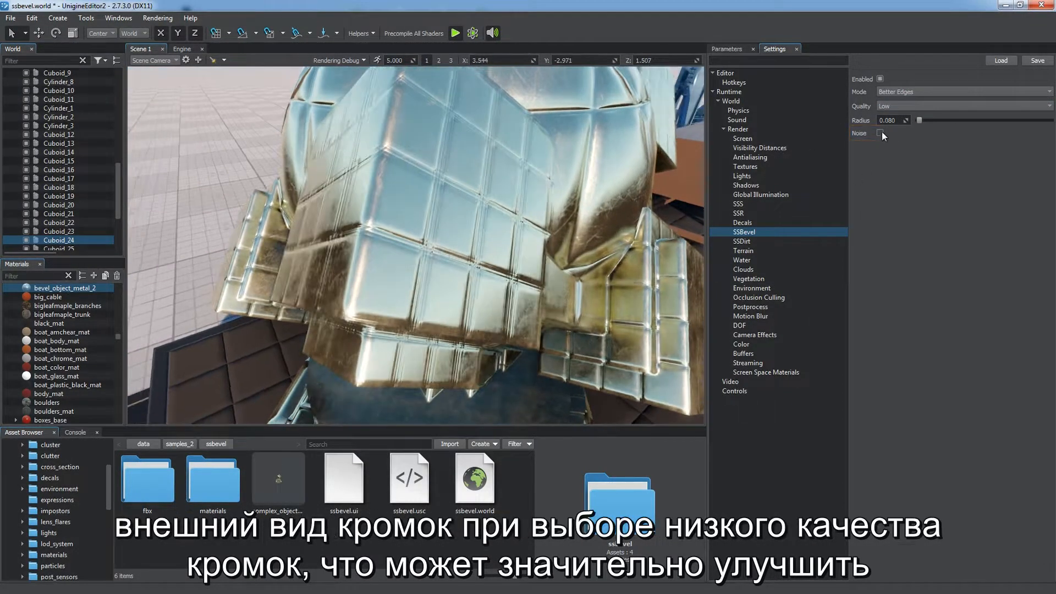
# Step: Set the SSBevel radius to 0.12 and enable Noise
pyautogui.moveTo(917, 120); pyautogui.dragTo(919, 121)
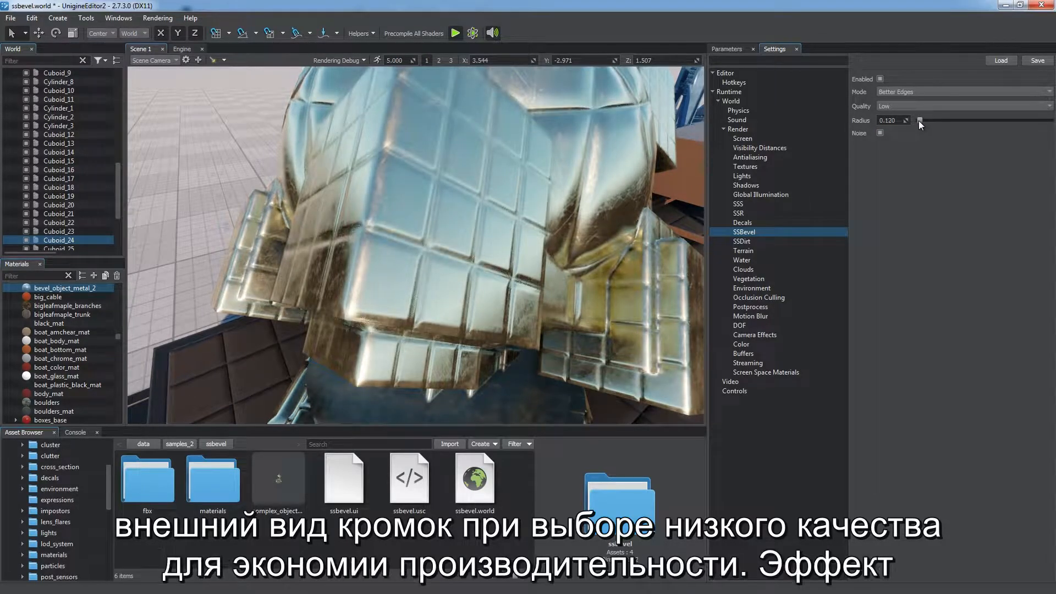
pyautogui.click(880, 133)
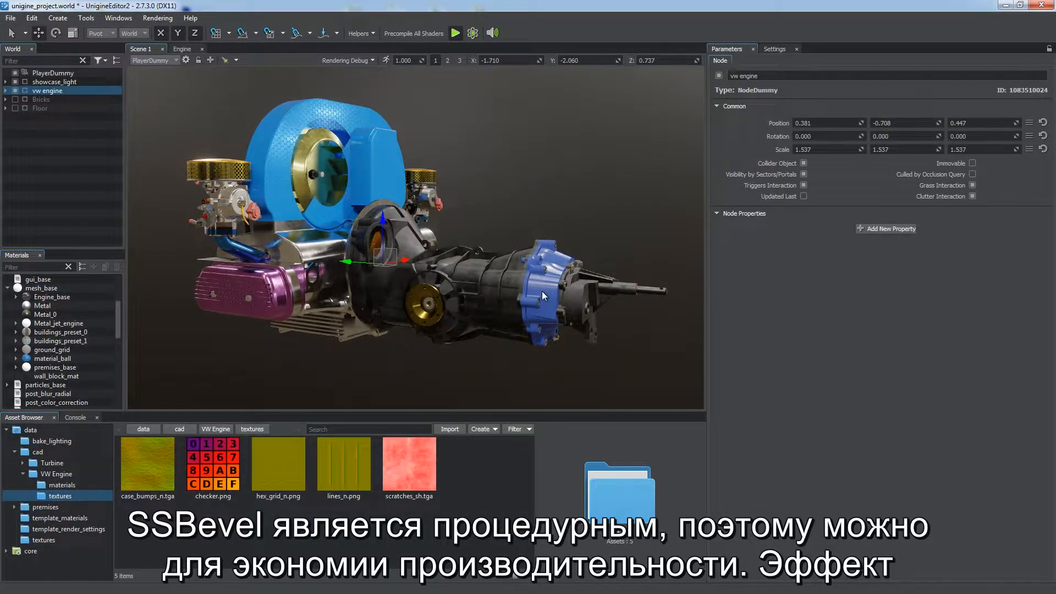
# Step: Focus on the blue shifter casing of the VW engine and enable the SSBevel rendering feature
pyautogui.click(542, 293)
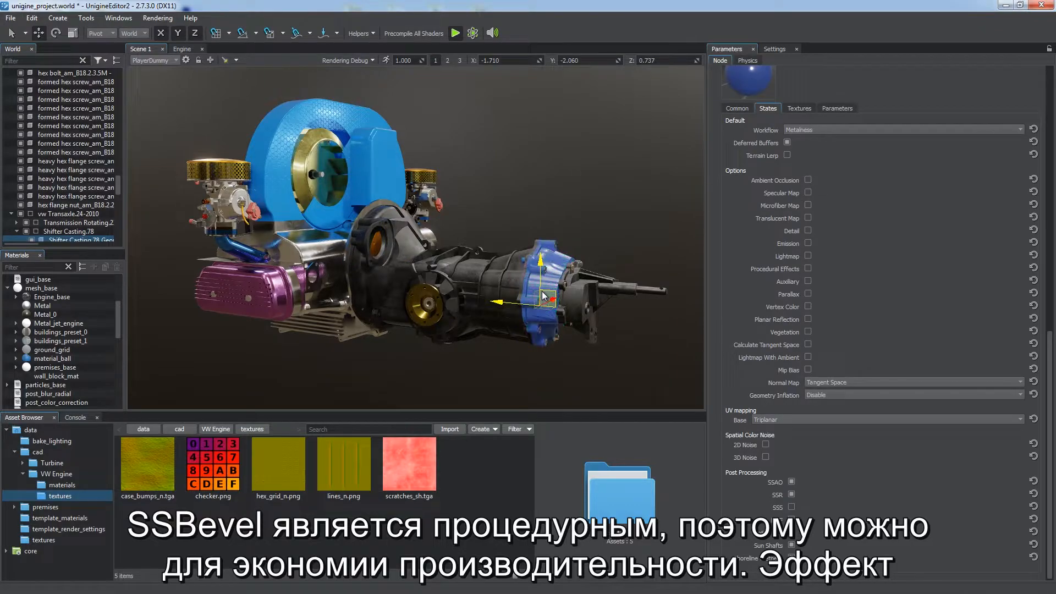
pyautogui.press('q')
pyautogui.press('f')
pyautogui.keyDown('alt'); pyautogui.moveTo(544, 294); pyautogui.dragTo(441, 332); pyautogui.keyUp('alt')
pyautogui.click(168, 19)
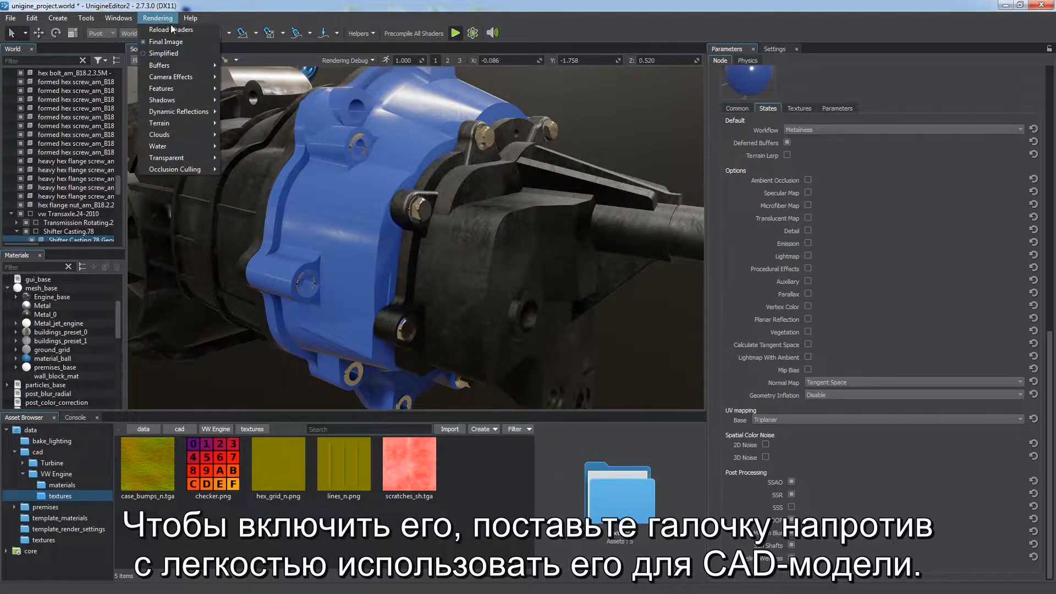
pyautogui.moveTo(190, 90)
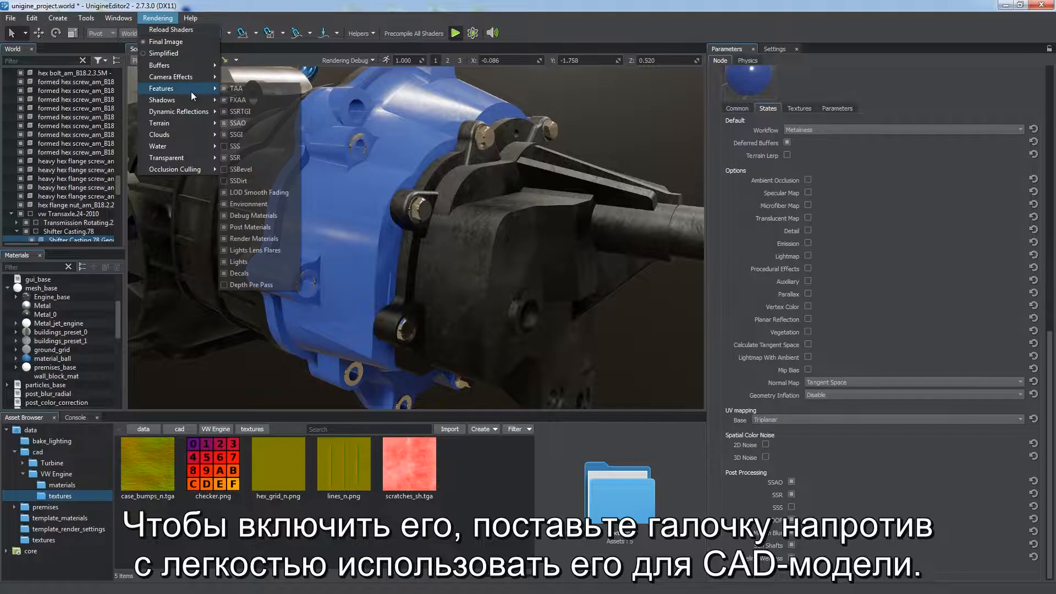
pyautogui.click(249, 170)
# Step: Enable the Procedural Effects and SSBevel states in the Engine_base material
pyautogui.click(74, 296)
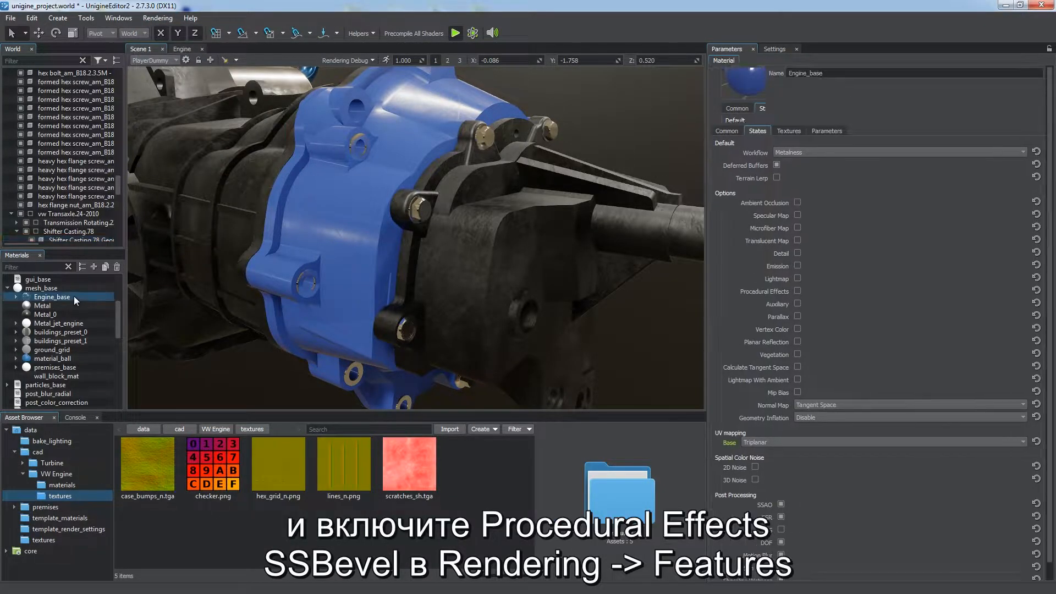
pyautogui.click(798, 292)
pyautogui.click(798, 304)
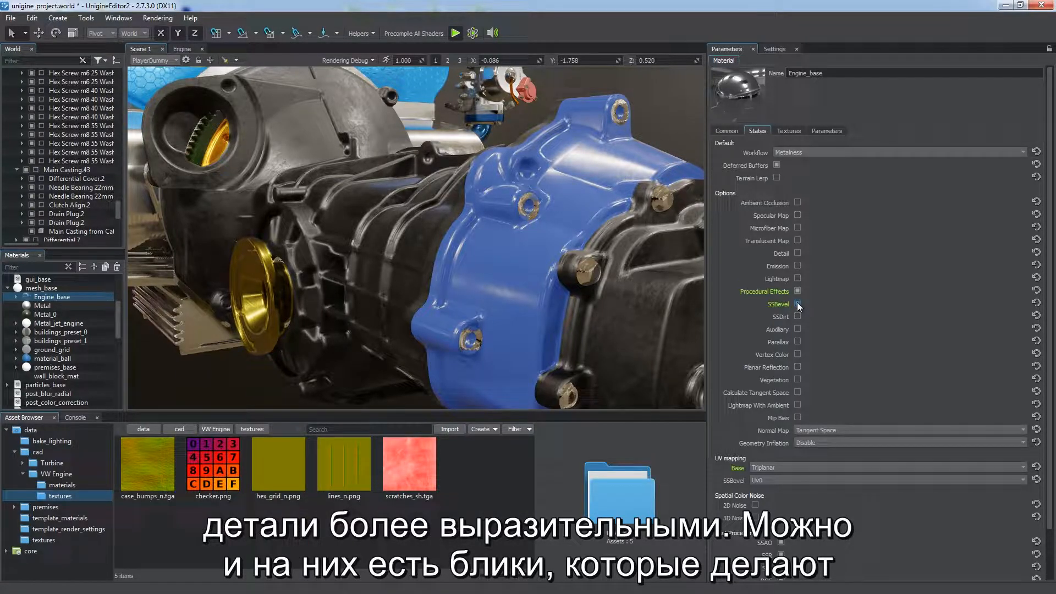
# Step: Set the SSBevel scale of the blue shifter casing's material to about 0.084
pyautogui.click(549, 283)
pyautogui.moveTo(856, 279)
pyautogui.mouseDown()
pyautogui.moveTo(844, 279)
pyautogui.moveTo(853, 279)
pyautogui.mouseUp()
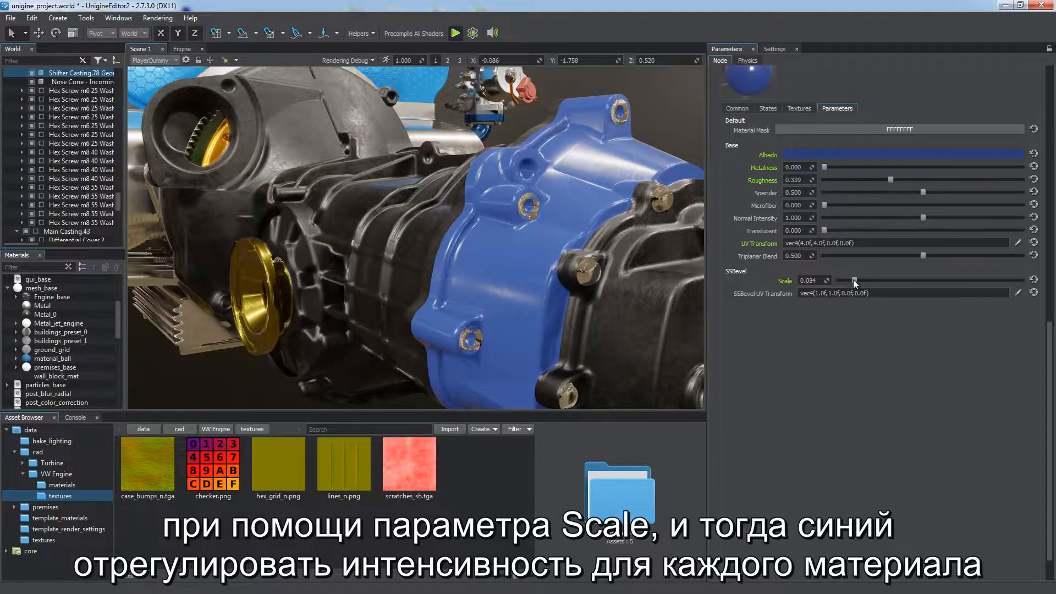
pyautogui.keyDown('alt'); pyautogui.moveTo(477, 273); pyautogui.dragTo(572, 280); pyautogui.keyUp('alt')
# Step: Lower the SSBevel scale of the black main casing's material
pyautogui.click(408, 252)
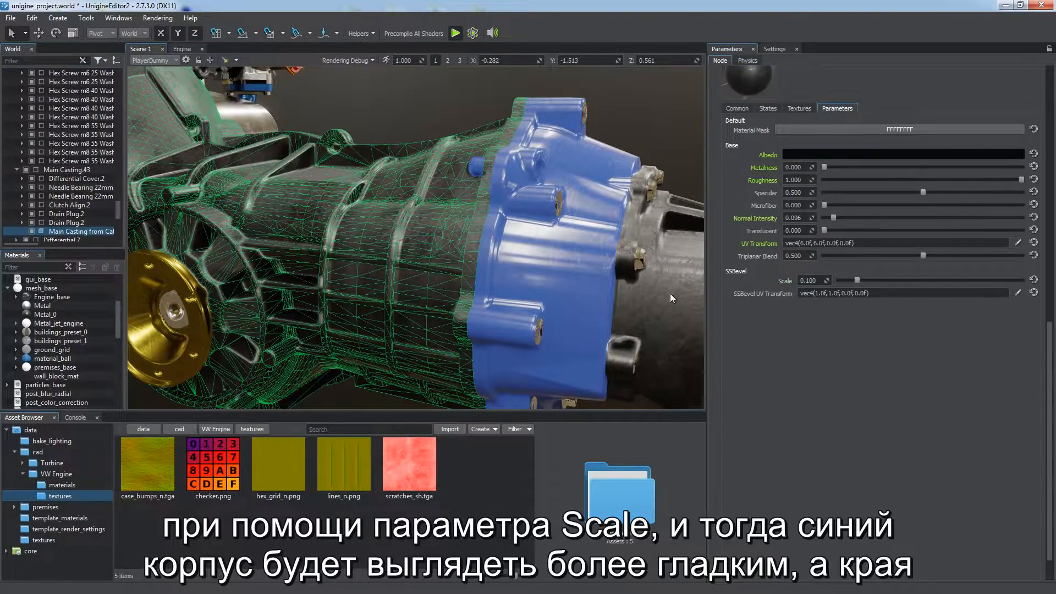
pyautogui.moveTo(856, 280); pyautogui.dragTo(847, 282)
pyautogui.keyDown('alt'); pyautogui.moveTo(617, 271); pyautogui.dragTo(558, 259); pyautogui.keyUp('alt')
# Step: Assign welding_mask.dds from the data/textures folder as the Procedural Effects texture of the head tin's material
pyautogui.click(550, 214)
pyautogui.keyDown('alt'); pyautogui.moveTo(550, 213); pyautogui.dragTo(416, 226); pyautogui.keyUp('alt')
pyautogui.keyDown('alt'); pyautogui.moveTo(416, 226); pyautogui.dragTo(454, 279, button='right'); pyautogui.keyUp('alt')
pyautogui.click(799, 108)
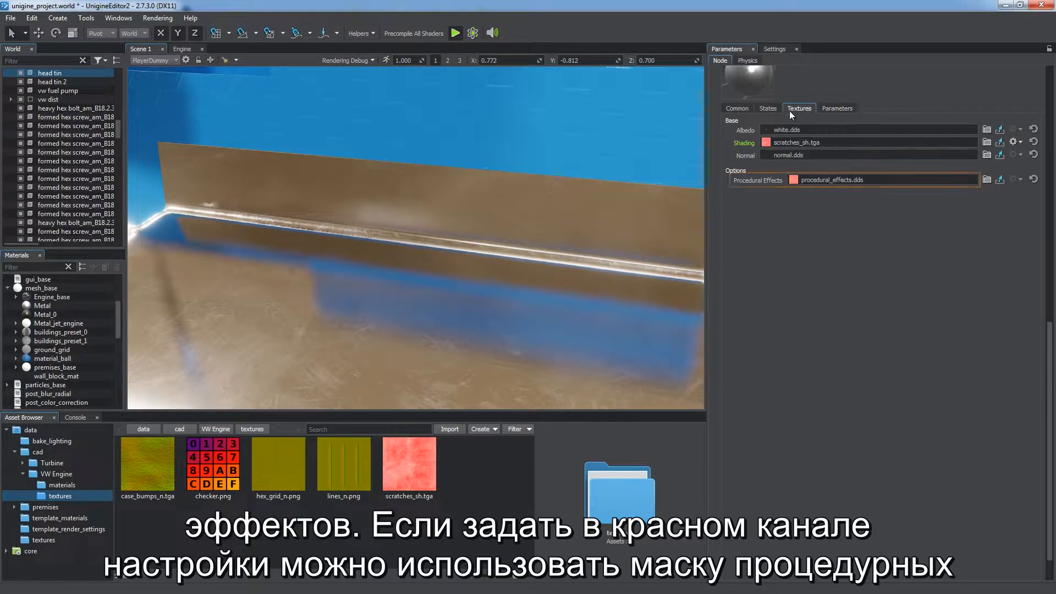
pyautogui.click(48, 540)
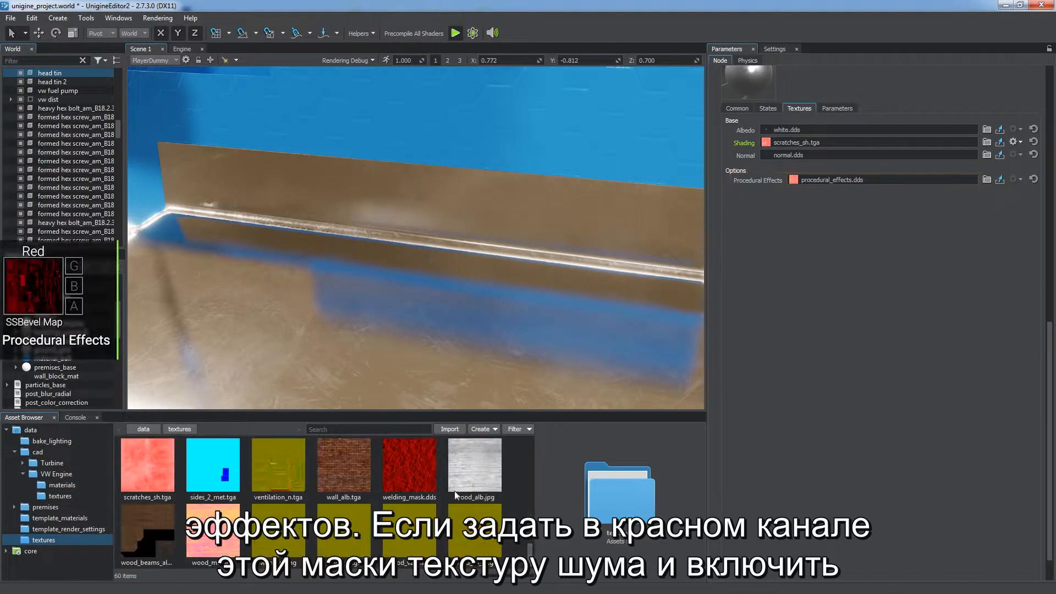
# Step: Set the head tin material's SSBevel UV mapping to Triplanar and its SSBevel scale to about 0.329
pyautogui.click(770, 108)
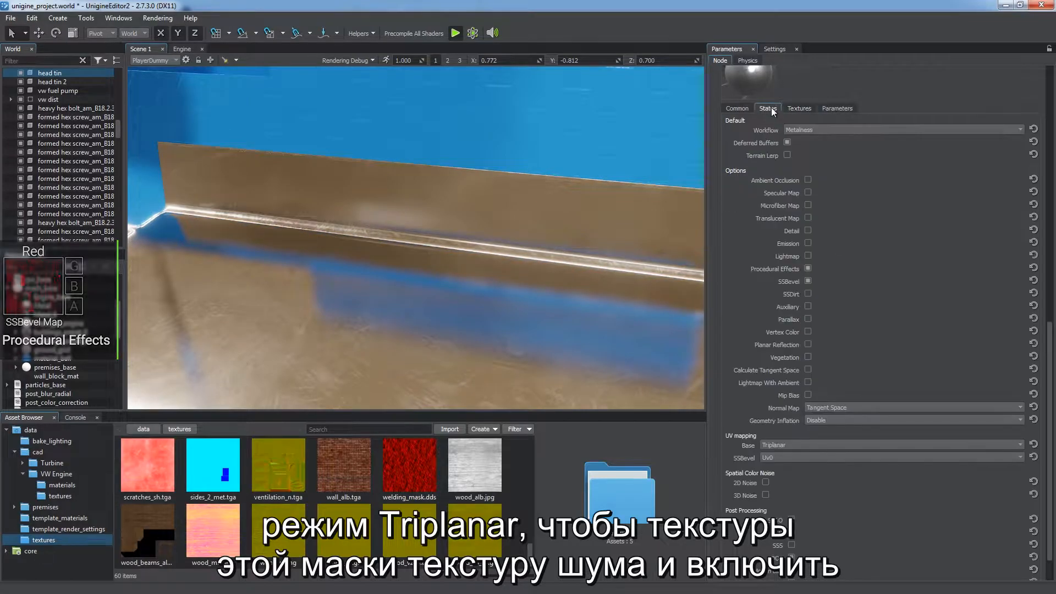
pyautogui.click(782, 457)
pyautogui.click(790, 481)
pyautogui.click(837, 108)
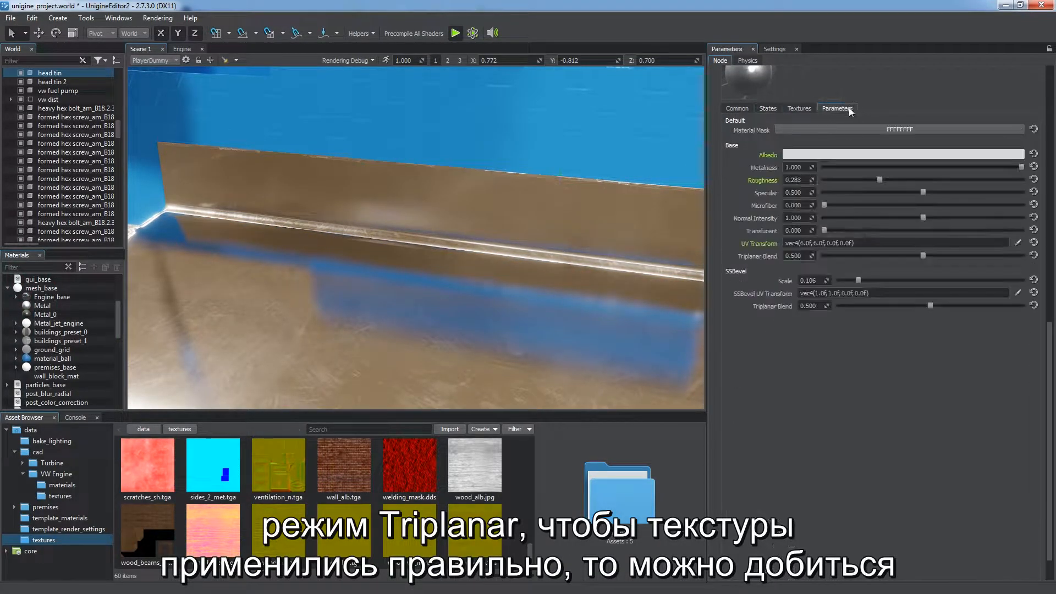
pyautogui.moveTo(893, 279); pyautogui.dragTo(899, 278)
# Step: Set the SSBevel UV transform of the head tin's material to Scale X 2.896 and Scale Y 1.258
pyautogui.click(1019, 293)
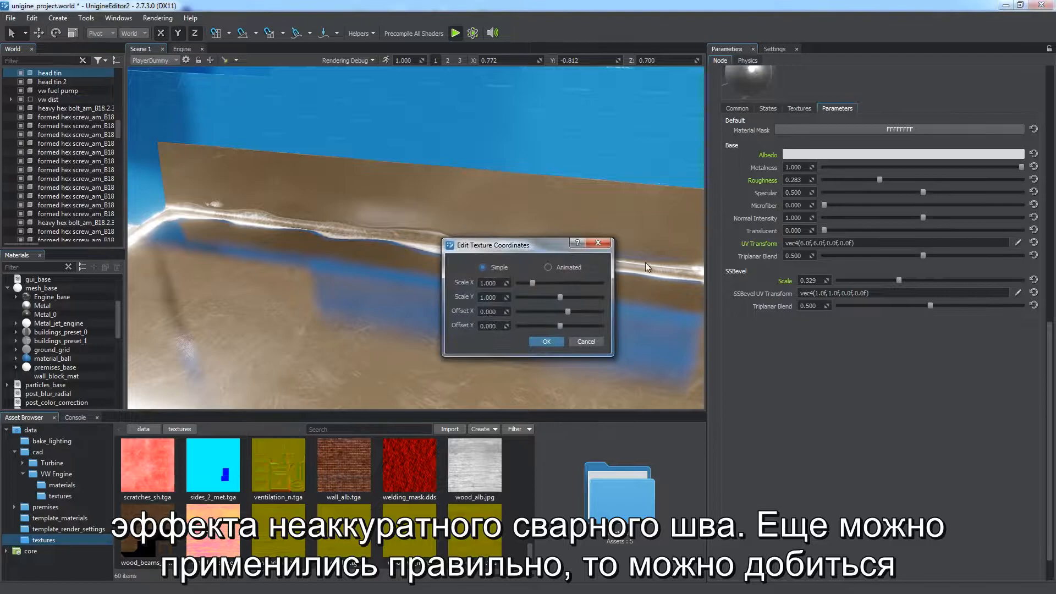
pyautogui.moveTo(769, 294); pyautogui.dragTo(801, 307)
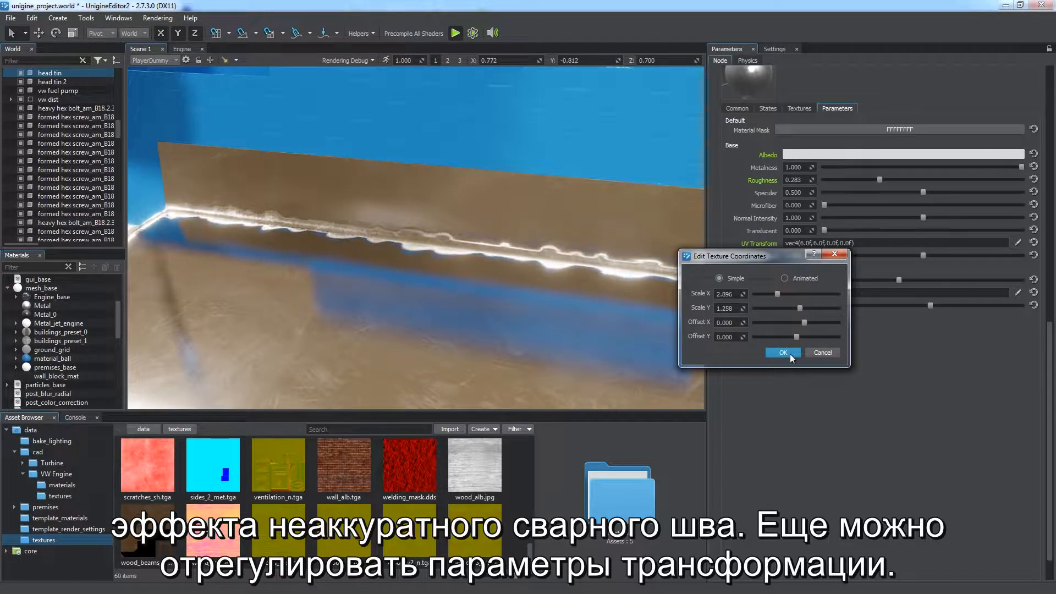
pyautogui.click(786, 353)
pyautogui.keyDown('alt'); pyautogui.moveTo(611, 292); pyautogui.dragTo(563, 285); pyautogui.keyUp('alt')
pyautogui.moveTo(899, 280)
pyautogui.mouseDown()
pyautogui.moveTo(876, 279)
pyautogui.moveTo(899, 277)
pyautogui.mouseUp()
pyautogui.scroll(-3, 605, 252)
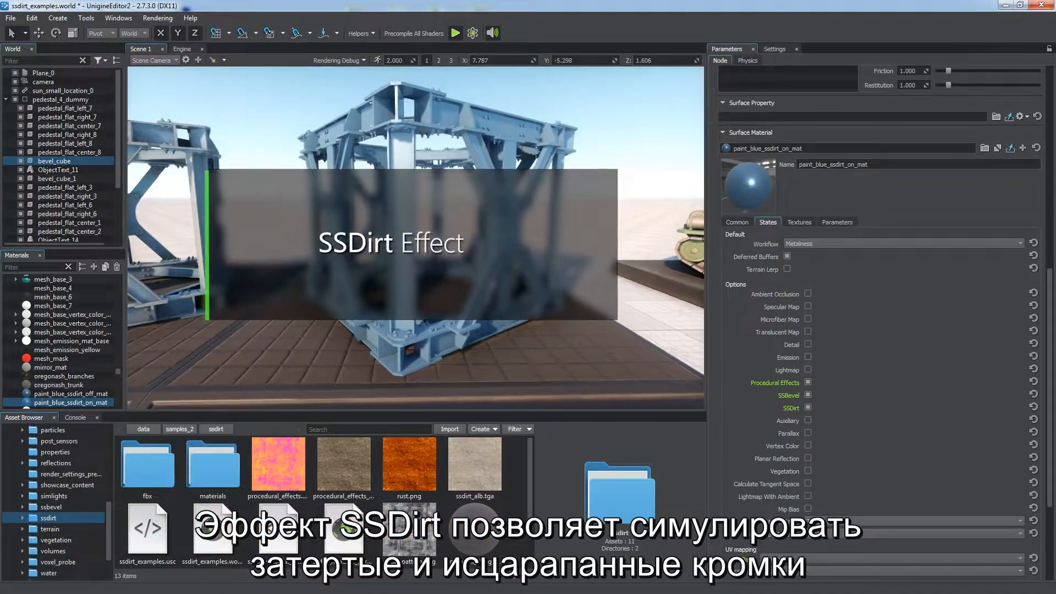
# Step: Toggle the SSDirt state of paint_blue_ssdirt_on_mat off and on to compare its look on the metal construction
pyautogui.keyDown('alt'); pyautogui.moveTo(491, 285); pyautogui.dragTo(504, 259); pyautogui.keyUp('alt')
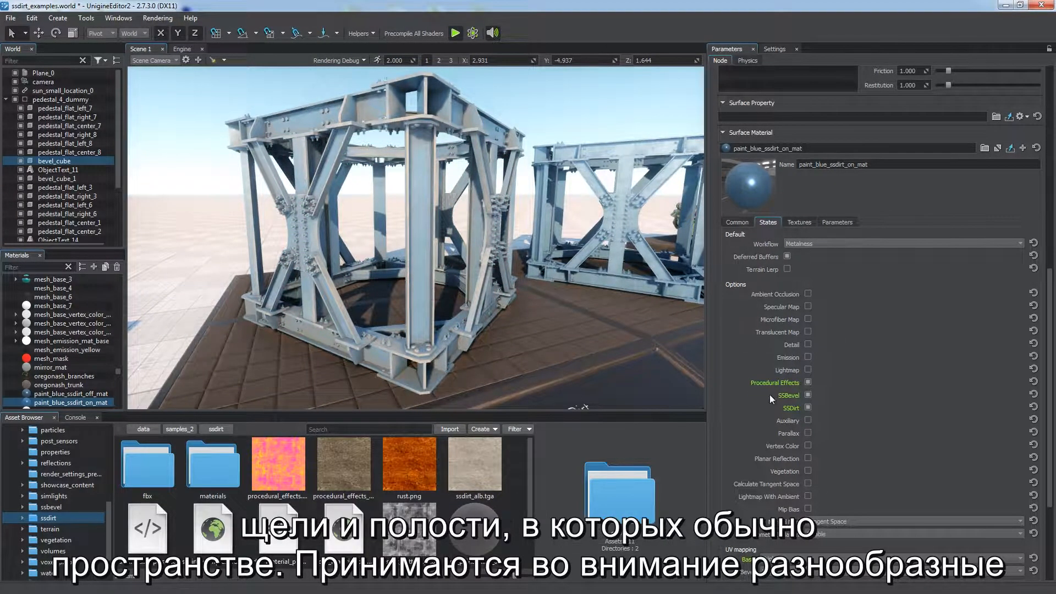
pyautogui.click(808, 407)
pyautogui.click(808, 407)
pyautogui.click(807, 407)
pyautogui.click(808, 407)
pyautogui.keyDown('alt'); pyautogui.moveTo(546, 255); pyautogui.dragTo(447, 259); pyautogui.keyUp('alt')
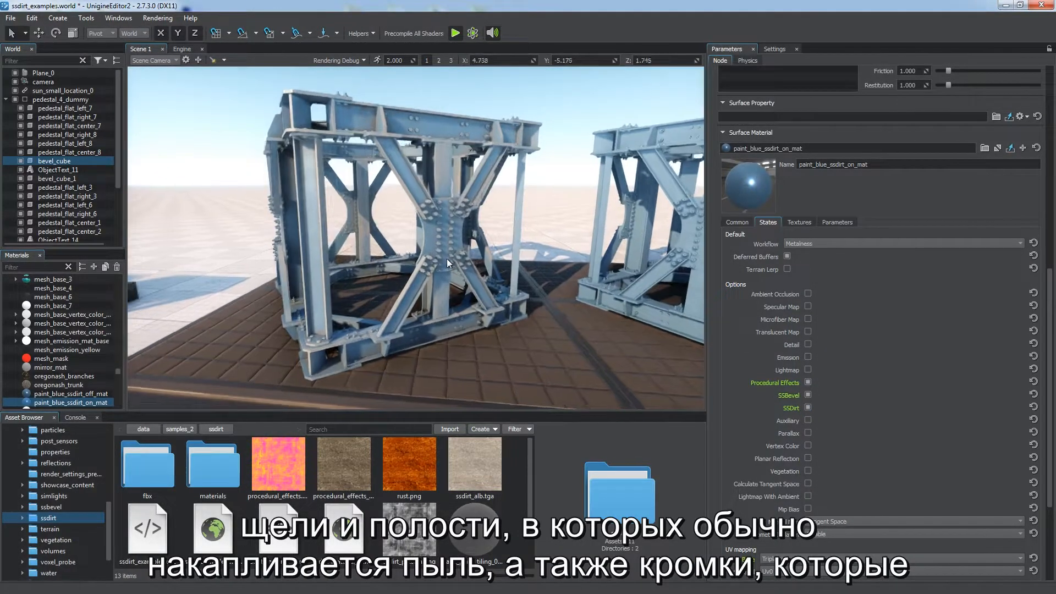
# Step: Examine the metal construction in the Albedo, Roughness, Metalness and Specular debug buffers, then restore normal rendering
pyautogui.click(358, 55)
pyautogui.click(391, 84)
pyautogui.click(360, 59)
pyautogui.keyDown('alt'); pyautogui.moveTo(396, 160); pyautogui.dragTo(467, 154); pyautogui.keyUp('alt')
pyautogui.click(352, 61)
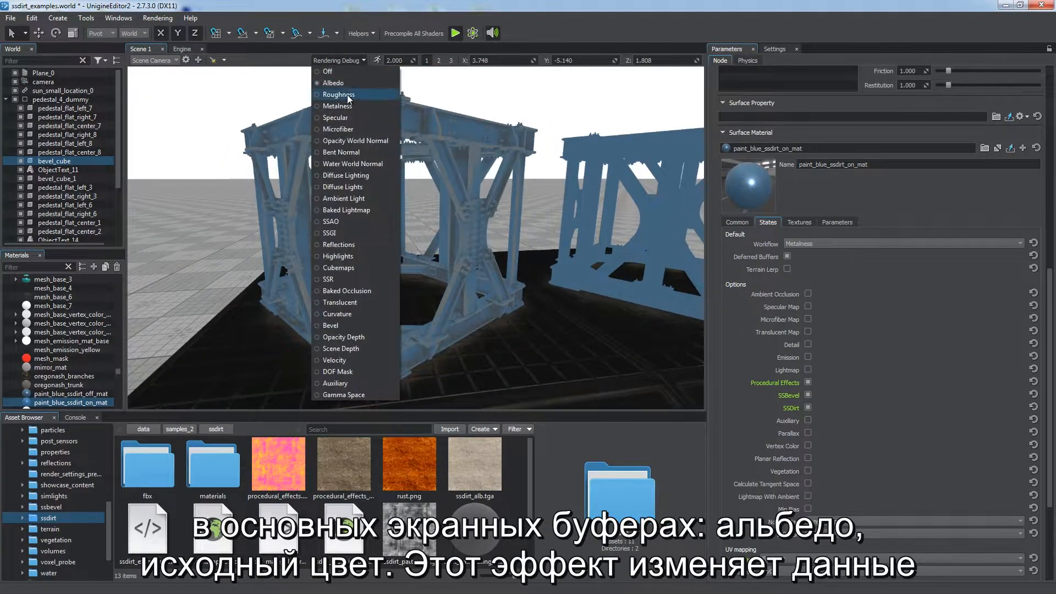
pyautogui.click(348, 94)
pyautogui.click(347, 105)
pyautogui.click(353, 119)
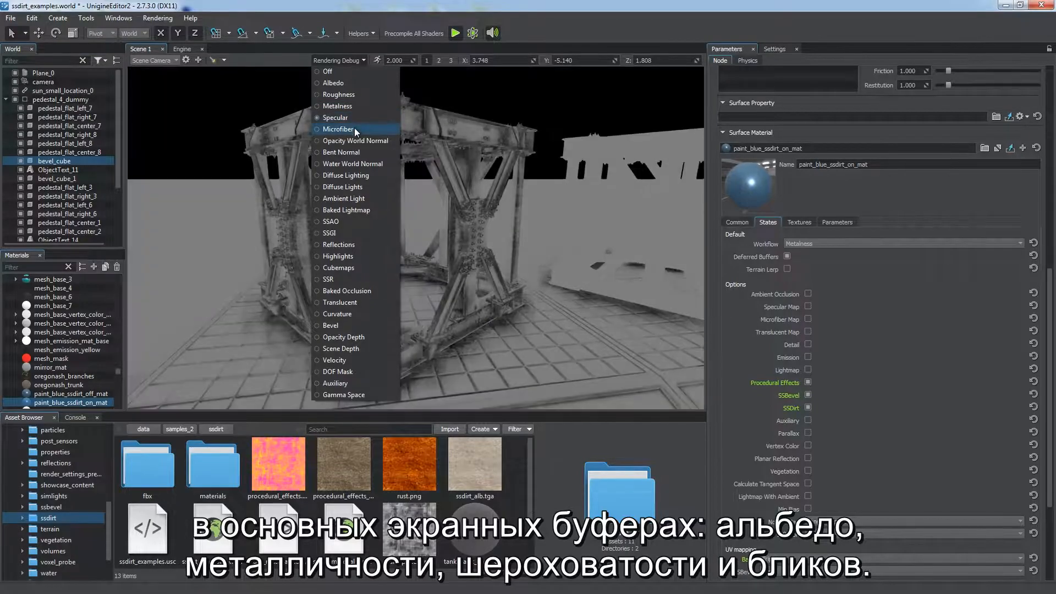
pyautogui.click(338, 72)
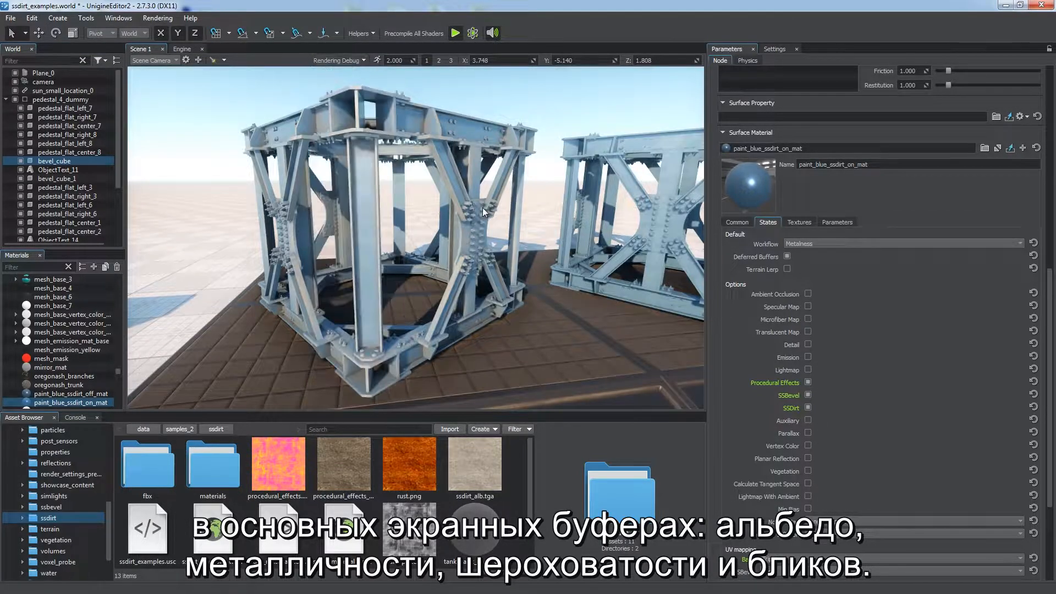
pyautogui.keyDown('alt'); pyautogui.moveTo(454, 211); pyautogui.dragTo(450, 215); pyautogui.keyUp('alt')
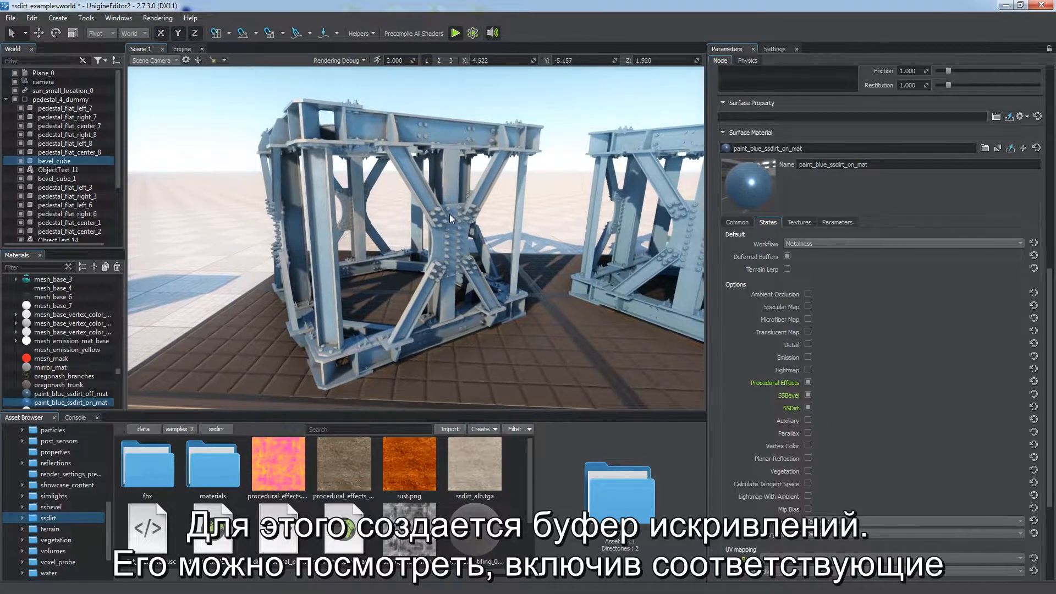
# Step: Display the Curvature debug buffer and examine the metal constructions from another angle
pyautogui.click(339, 61)
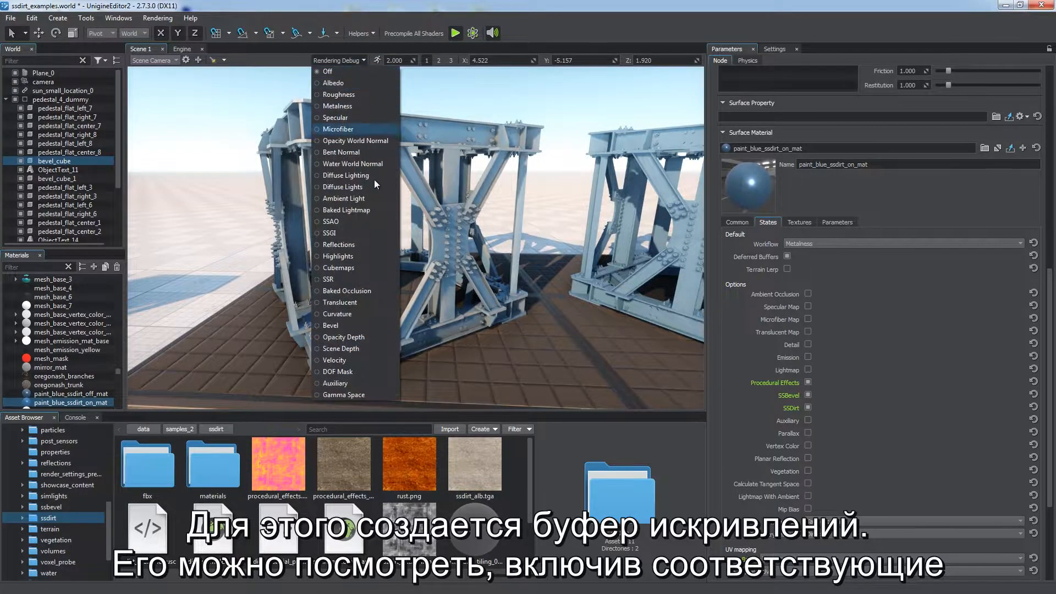
pyautogui.click(373, 314)
pyautogui.click(338, 61)
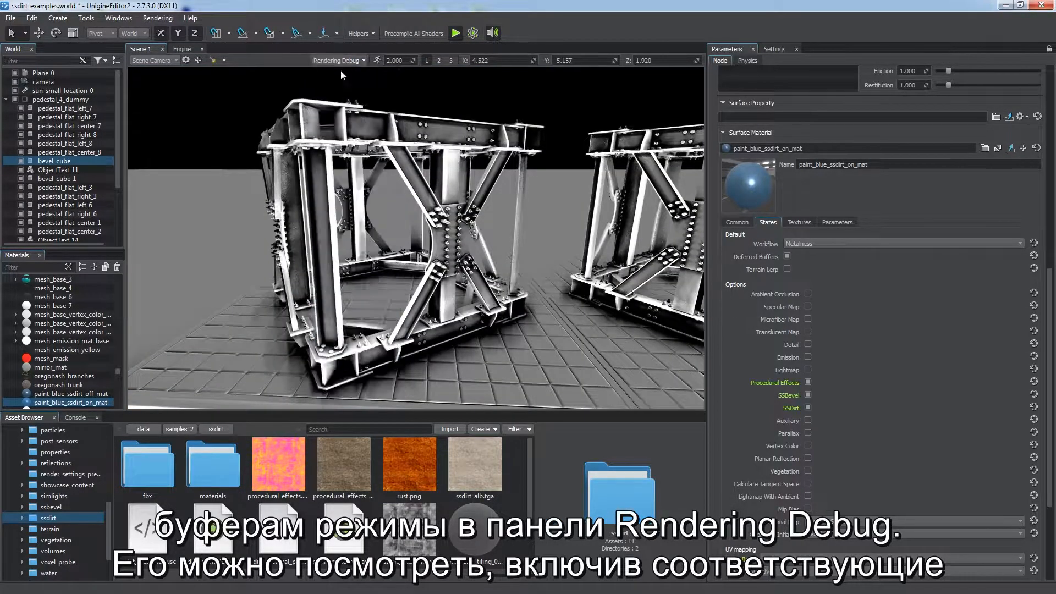
pyautogui.keyDown('alt'); pyautogui.moveTo(407, 183); pyautogui.dragTo(411, 224); pyautogui.keyUp('alt')
pyautogui.scroll(3, 375, 261)
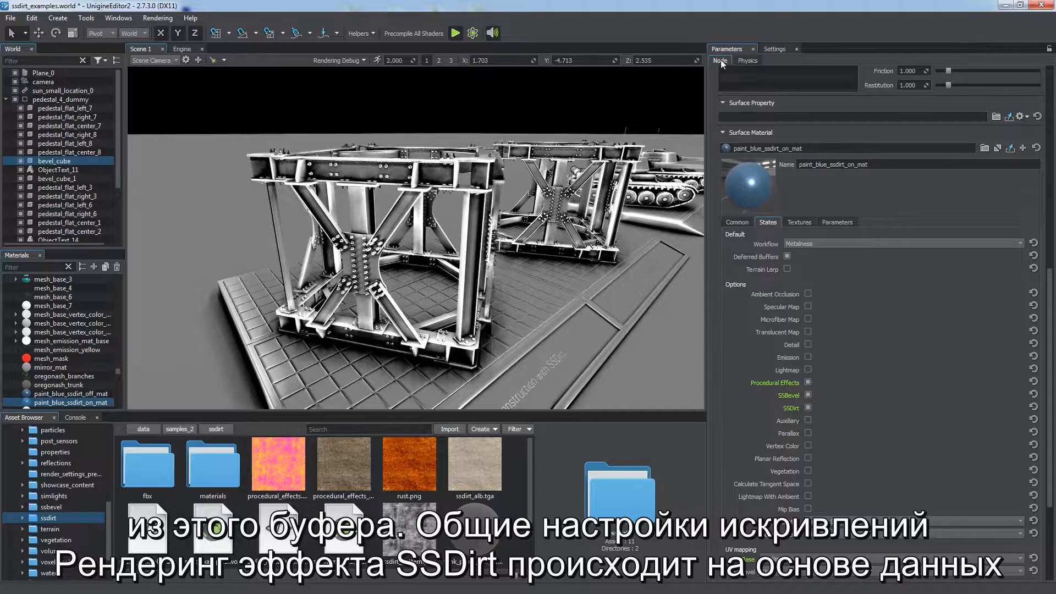
# Step: Open the SSDirt render settings and set the quality to High with Full resolution
pyautogui.click(776, 49)
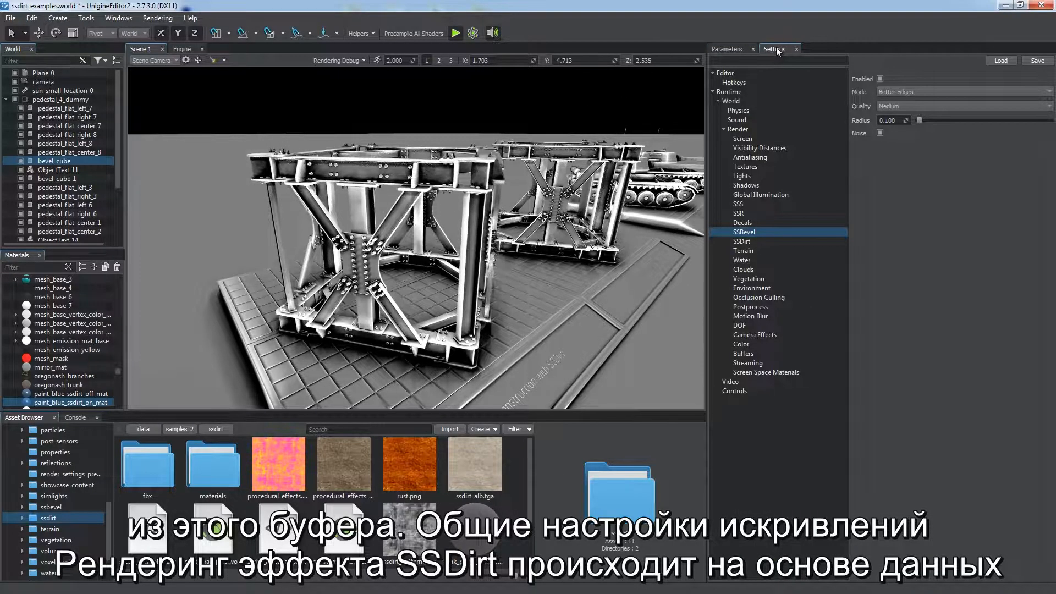
pyautogui.click(752, 241)
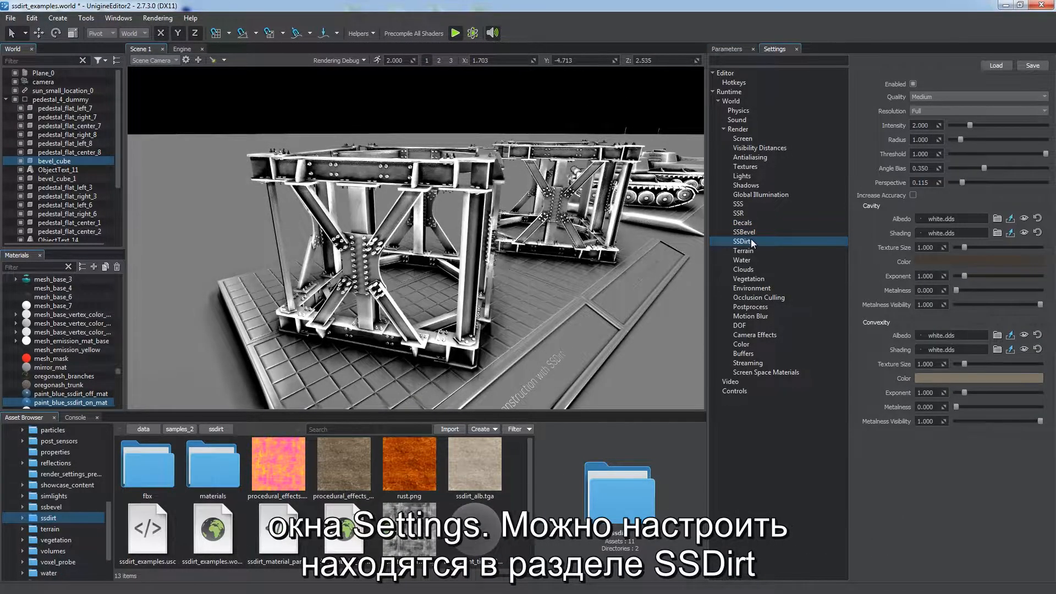
pyautogui.click(956, 95)
pyautogui.click(938, 120)
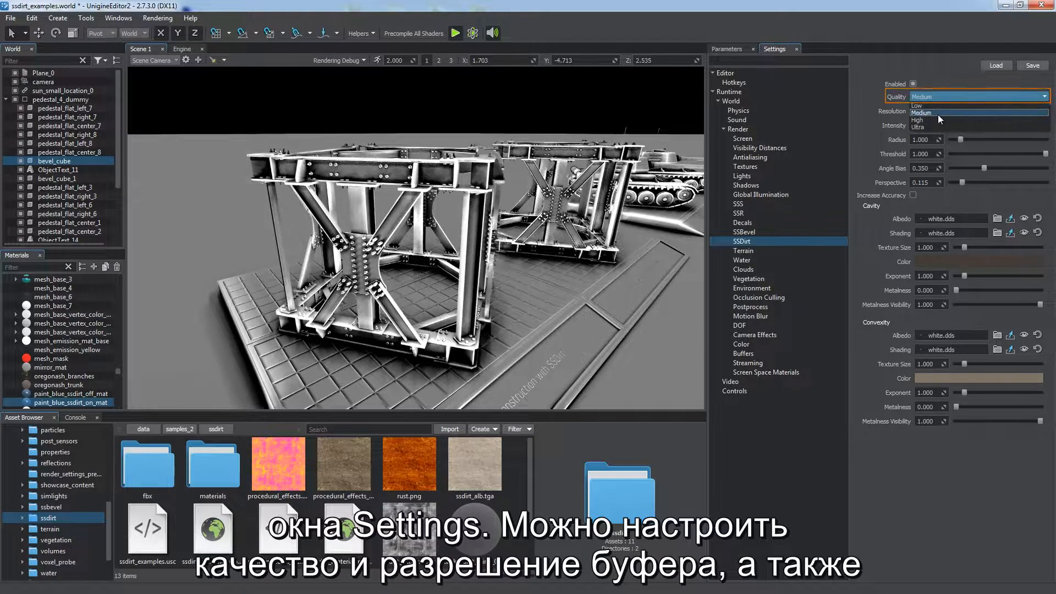
pyautogui.click(938, 110)
pyautogui.click(935, 133)
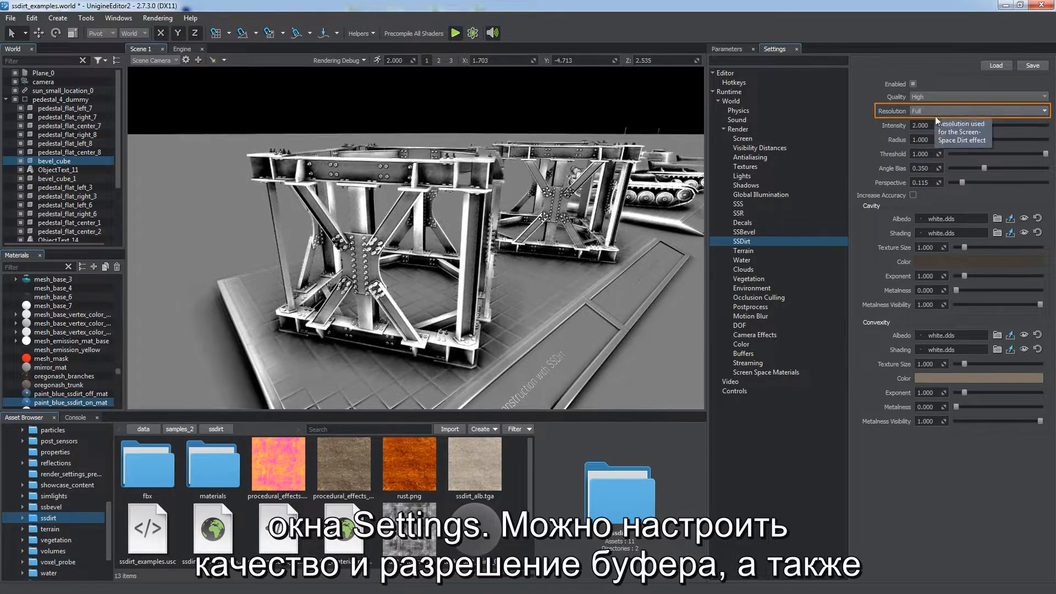
# Step: Try different SSDirt intensity, radius, threshold and angle bias values, returning them to 2.0, 1.0, 1.0 and 0.35
pyautogui.moveTo(969, 125); pyautogui.dragTo(959, 147)
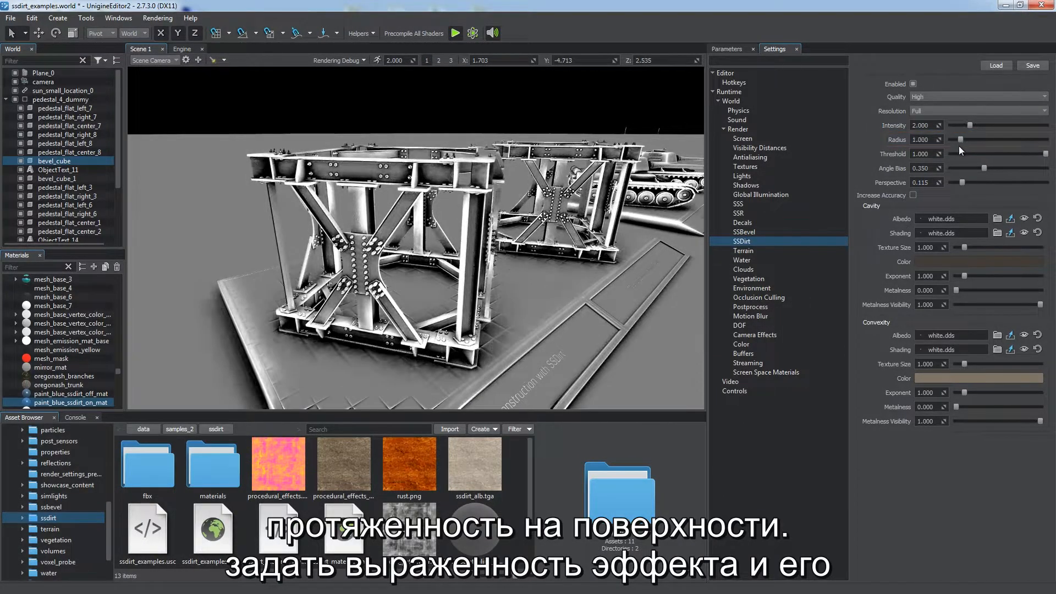
pyautogui.moveTo(1045, 154)
pyautogui.mouseDown()
pyautogui.moveTo(972, 154)
pyautogui.moveTo(1045, 154)
pyautogui.mouseUp()
pyautogui.moveTo(972, 165)
pyautogui.mouseDown()
pyautogui.moveTo(942, 168)
pyautogui.moveTo(1047, 168)
pyautogui.moveTo(984, 168)
pyautogui.mouseUp()
pyautogui.keyDown('alt'); pyautogui.moveTo(616, 261); pyautogui.dragTo(609, 243); pyautogui.keyUp('alt')
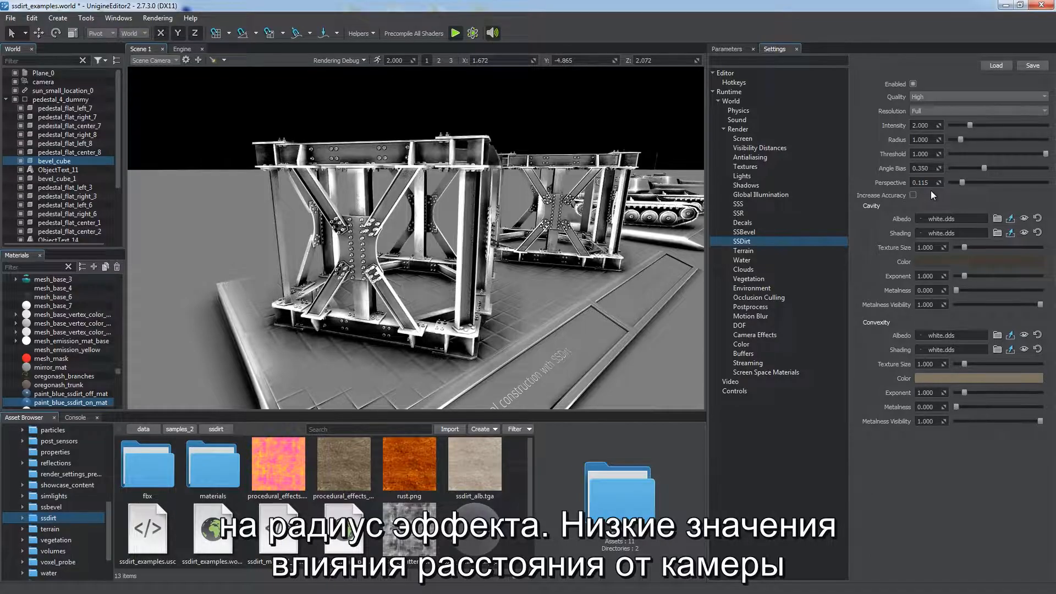
# Step: Test low and high SSDirt Perspective values at different camera distances, and leave Perspective at 0.063
pyautogui.moveTo(957, 184); pyautogui.dragTo(949, 184)
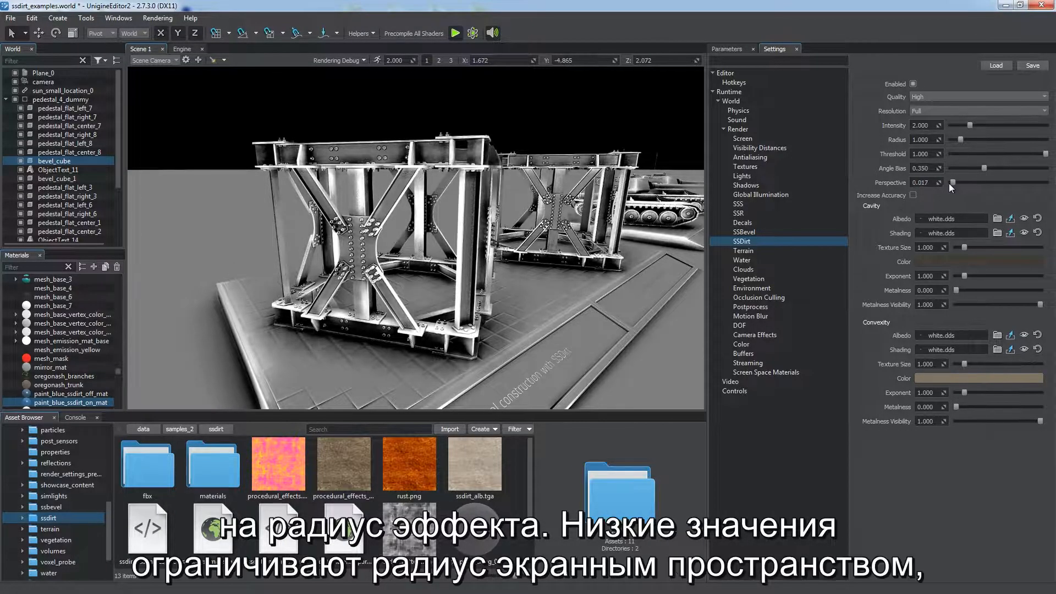
pyautogui.keyDown('alt'); pyautogui.moveTo(431, 260); pyautogui.dragTo(461, 298, button='right'); pyautogui.keyUp('alt')
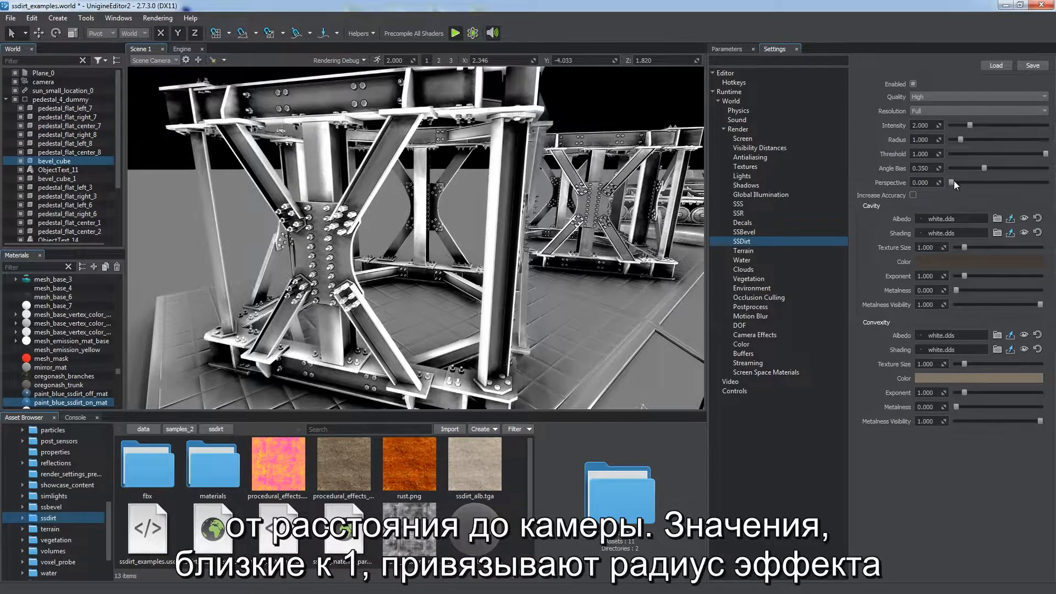
pyautogui.moveTo(953, 182); pyautogui.dragTo(1045, 182)
pyautogui.keyDown('alt'); pyautogui.moveTo(653, 361); pyautogui.dragTo(626, 207, button='right'); pyautogui.keyUp('alt')
pyautogui.moveTo(1024, 182)
pyautogui.mouseDown()
pyautogui.moveTo(951, 183)
pyautogui.moveTo(1023, 182)
pyautogui.moveTo(1014, 206)
pyautogui.moveTo(931, 213)
pyautogui.moveTo(916, 197)
pyautogui.moveTo(958, 182)
pyautogui.mouseUp()
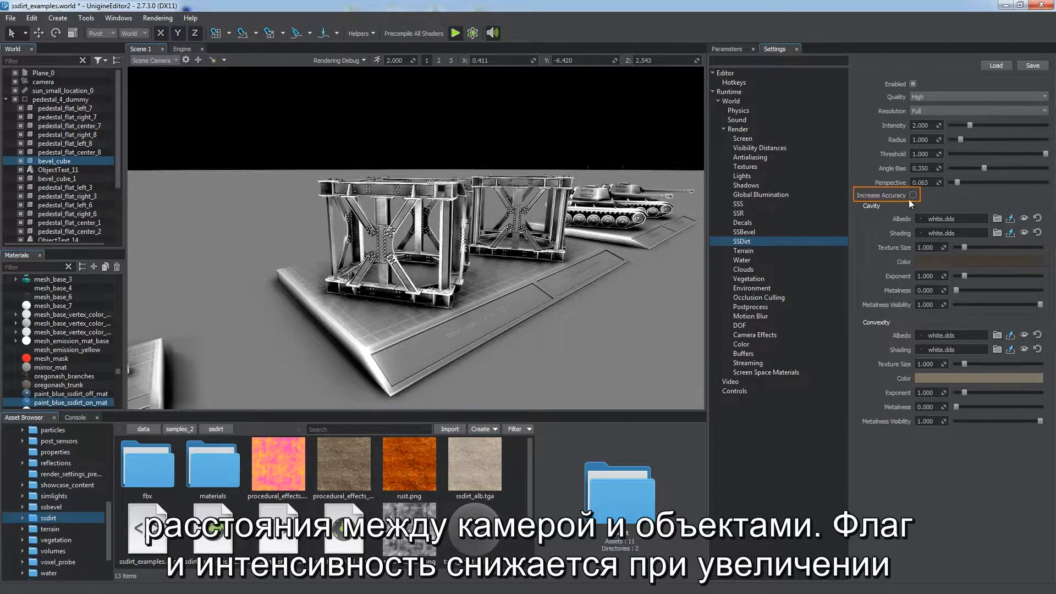
# Step: Compare the curvature buffer at the screen edges with Increase Accuracy off and on, leaving the option enabled
pyautogui.press('d')
pyautogui.moveTo(469, 261); pyautogui.dragTo(342, 268, button='right')
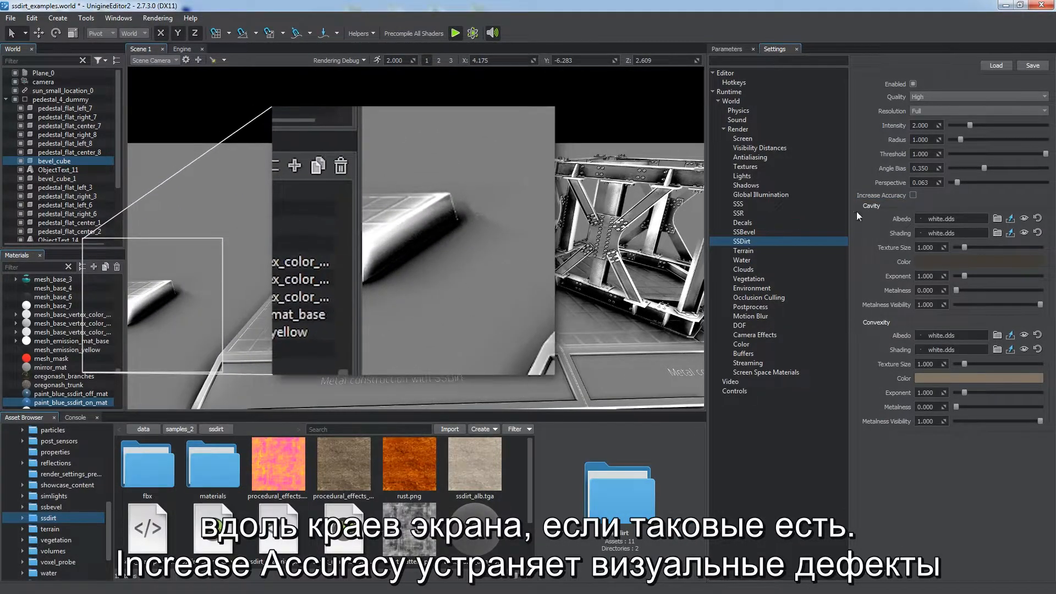
pyautogui.click(915, 196)
pyautogui.click(916, 195)
pyautogui.click(915, 196)
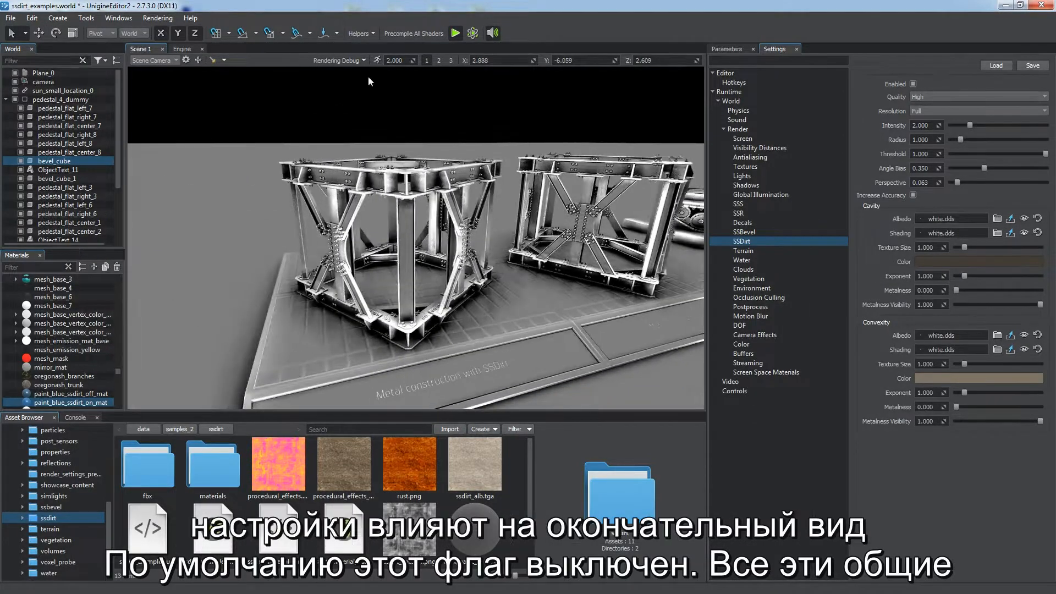
# Step: Turn off the rendering debug view and check the SSDirt intensity on the metal construction, leaving it at 2.0
pyautogui.click(340, 60)
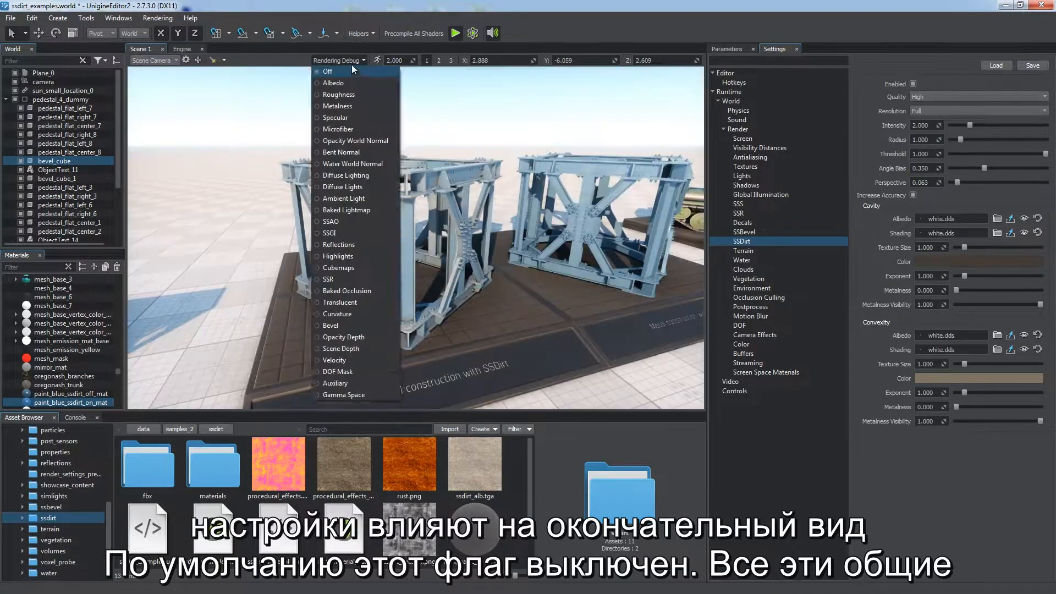
pyautogui.click(351, 65)
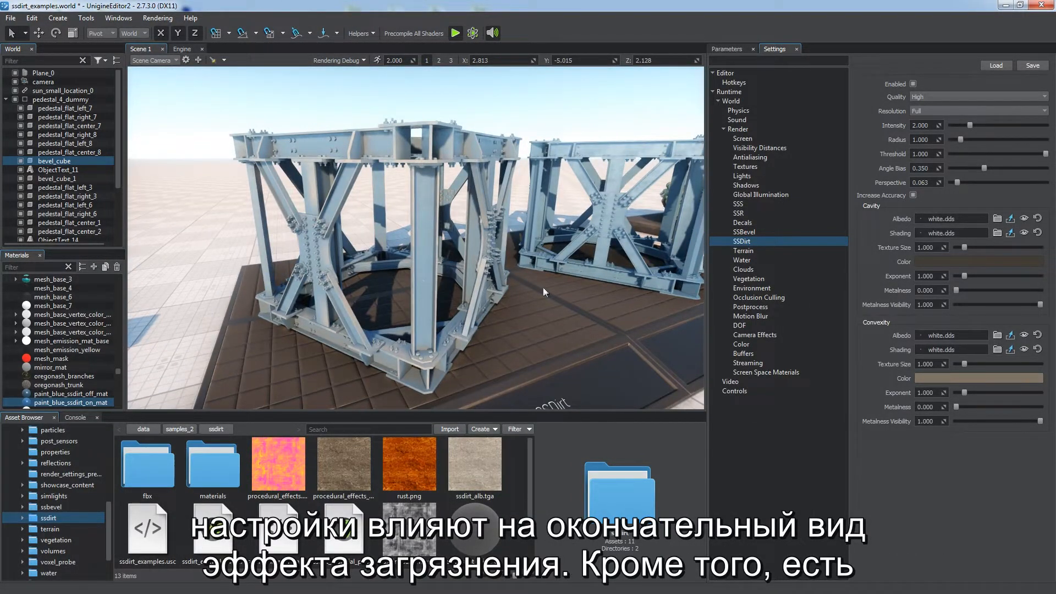
pyautogui.moveTo(988, 125); pyautogui.dragTo(970, 126)
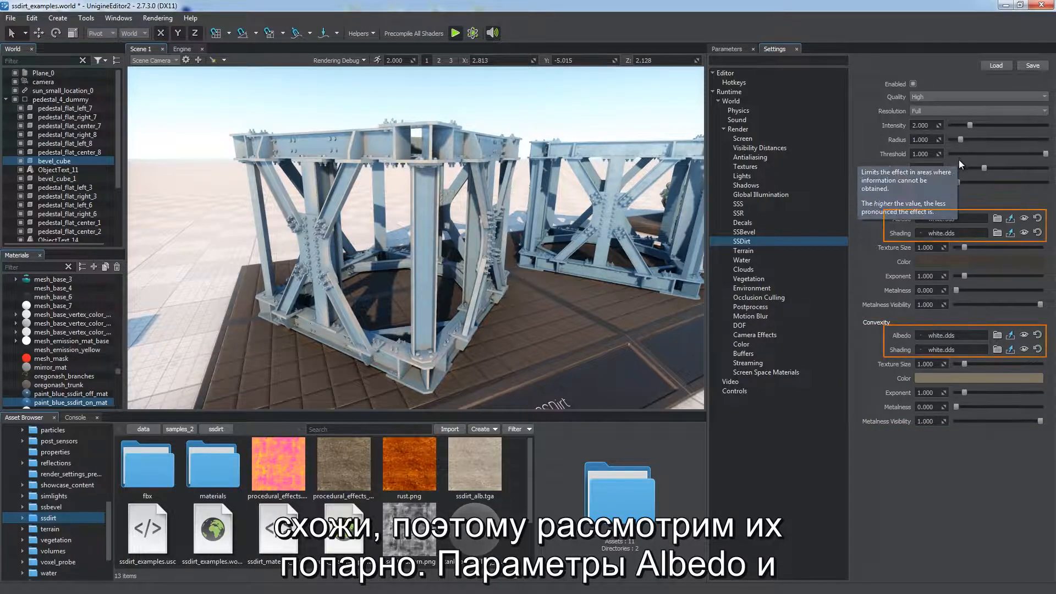
# Step: Assign rust.png as the Cavity and Convexity Albedo textures of SSDirt and try different Texture Size values
pyautogui.moveTo(414, 465); pyautogui.dragTo(946, 218)
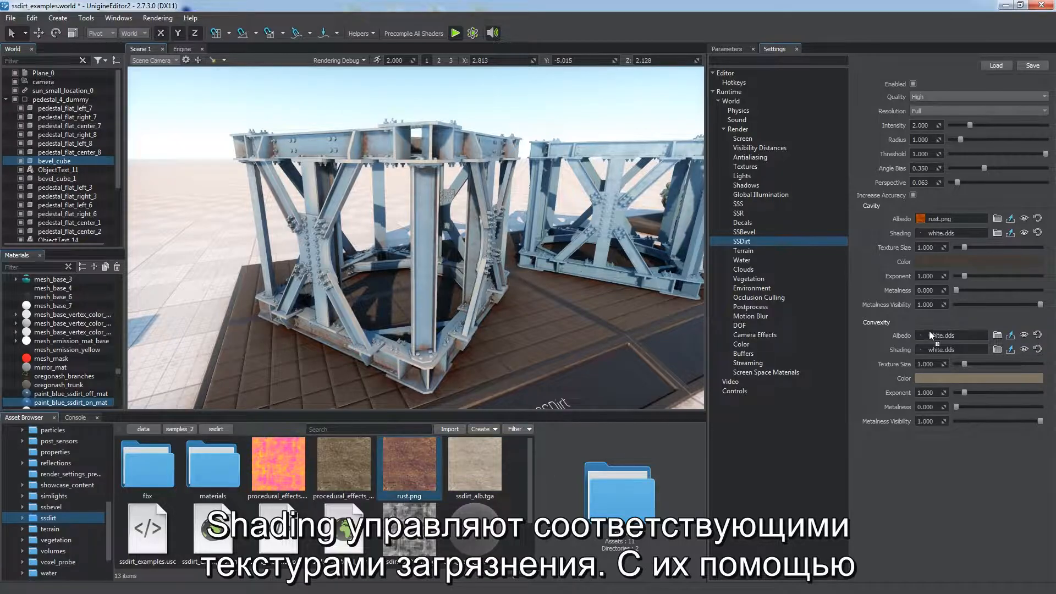
pyautogui.moveTo(932, 336); pyautogui.dragTo(934, 333)
pyautogui.moveTo(575, 288); pyautogui.dragTo(582, 333, button='right')
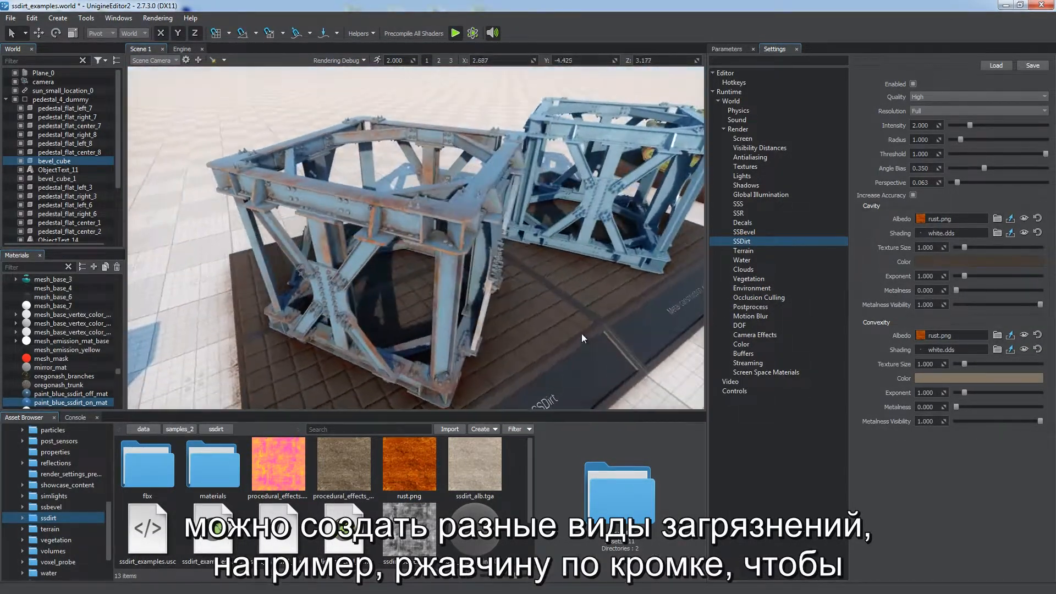
pyautogui.scroll(5, 511, 265)
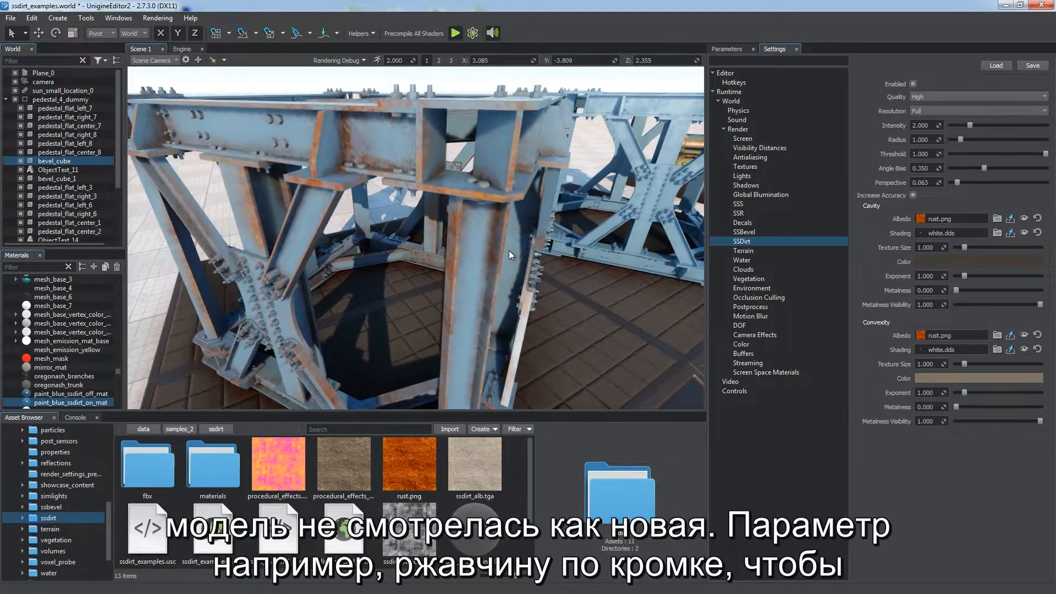
pyautogui.moveTo(510, 249); pyautogui.dragTo(520, 246, button='right')
pyautogui.moveTo(965, 248); pyautogui.dragTo(959, 254)
pyautogui.hotkey('ctrl', 'z')
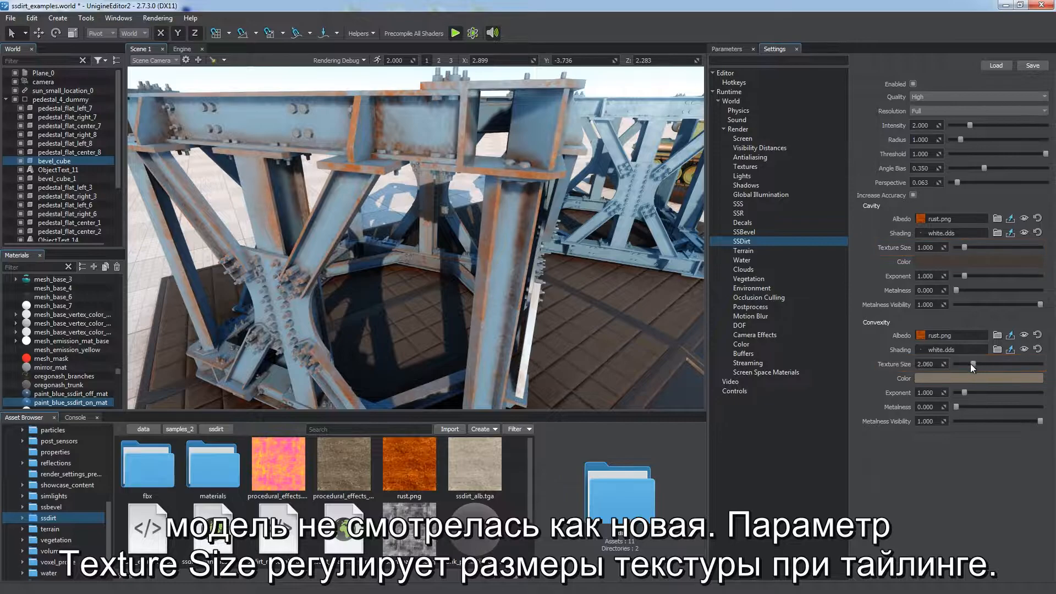
# Step: Replace both SSDirt Albedo textures with a checkered one and try different Cavity and Convexity Texture Size values
pyautogui.click(936, 219)
pyautogui.click(951, 255)
pyautogui.click(920, 336)
pyautogui.press('Down')
pyautogui.press('Return')
pyautogui.moveTo(561, 269); pyautogui.dragTo(546, 272, button='right')
pyautogui.moveTo(964, 248); pyautogui.dragTo(960, 249)
pyautogui.moveTo(964, 363)
pyautogui.mouseDown()
pyautogui.moveTo(976, 361)
pyautogui.moveTo(958, 366)
pyautogui.mouseUp()
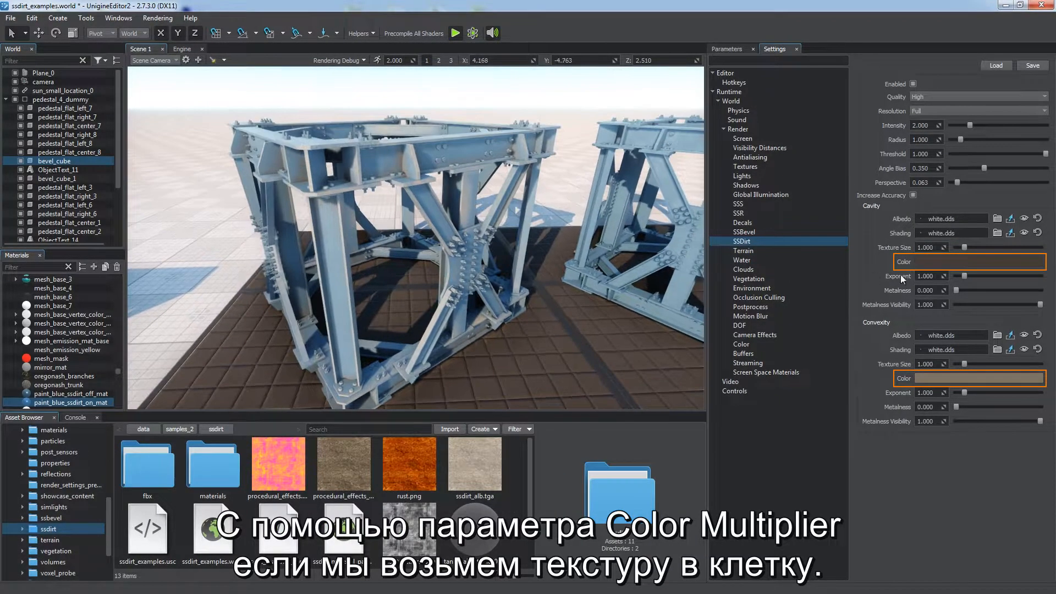
# Step: Try the Cavity color #421f06 without keeping it, and test Exponent values of 2.58 for Cavity and 6.06 for Convexity
pyautogui.click(936, 262)
pyautogui.moveTo(519, 182); pyautogui.dragTo(862, 191)
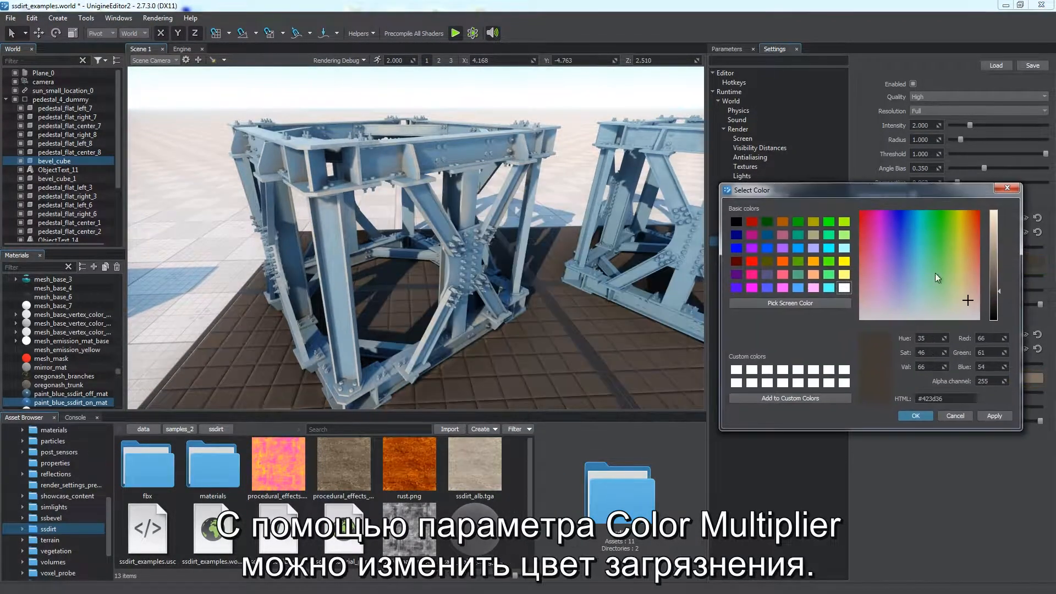
pyautogui.click(940, 254)
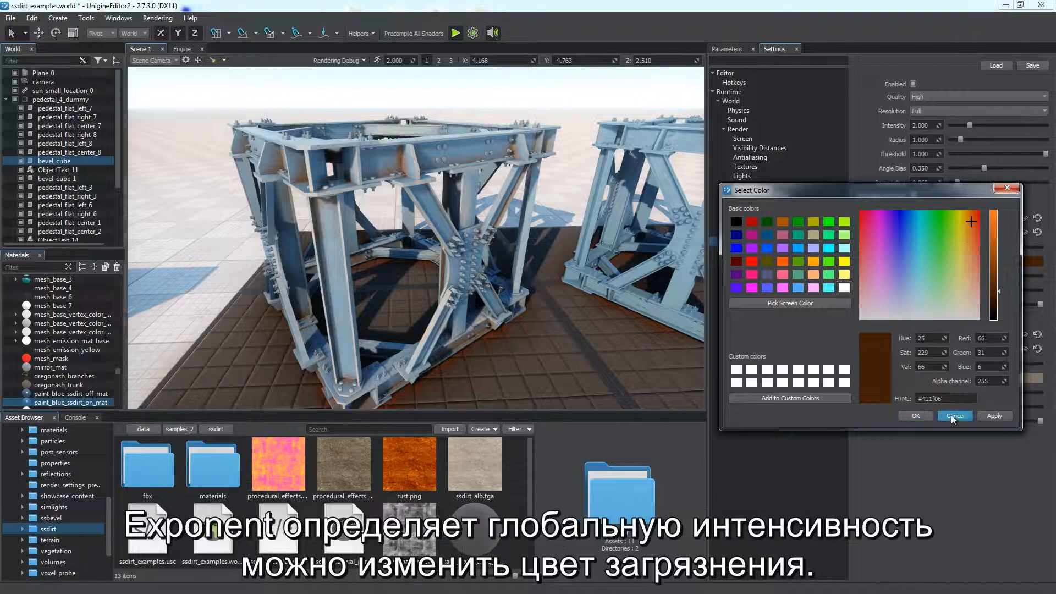
pyautogui.click(951, 414)
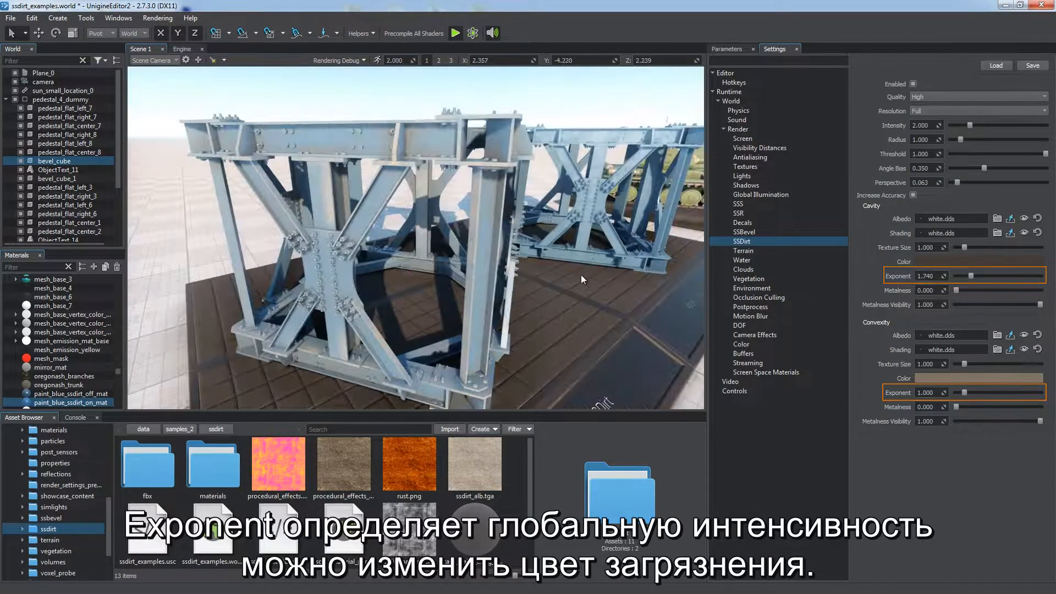
pyautogui.moveTo(963, 393); pyautogui.dragTo(1008, 374)
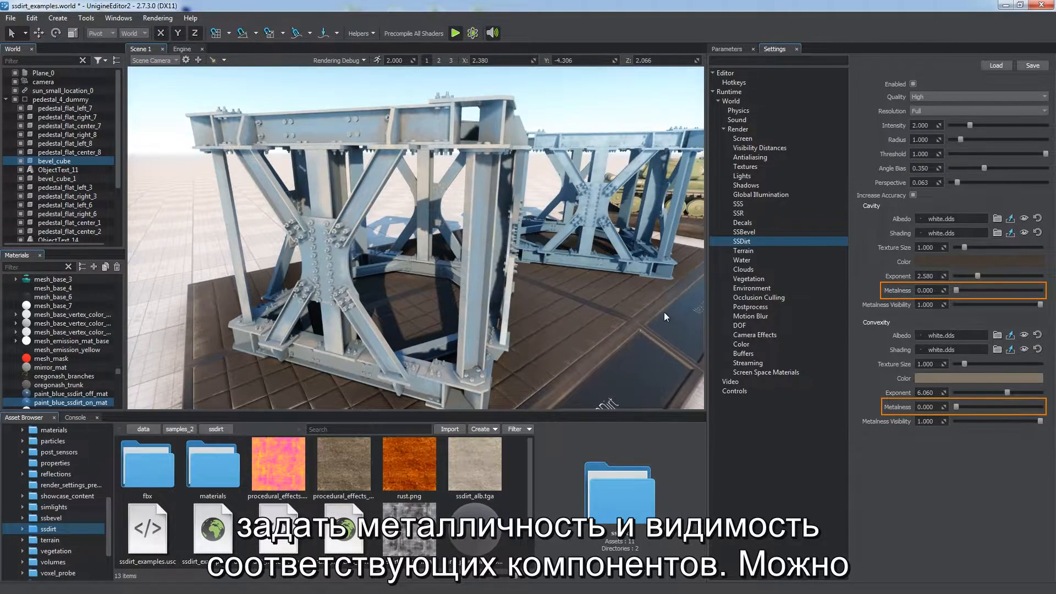
# Step: Set the Cavity and Convexity Metalness to 1.0 and inspect the Metalness debug buffer while varying Metalness Visibility
pyautogui.moveTo(956, 407); pyautogui.dragTo(1040, 407)
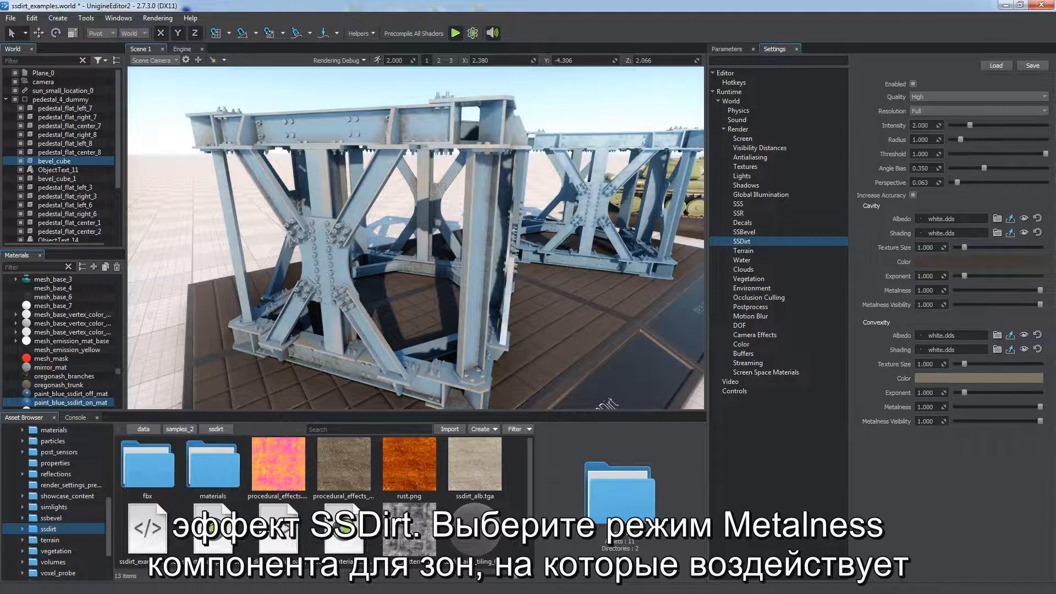
pyautogui.click(337, 60)
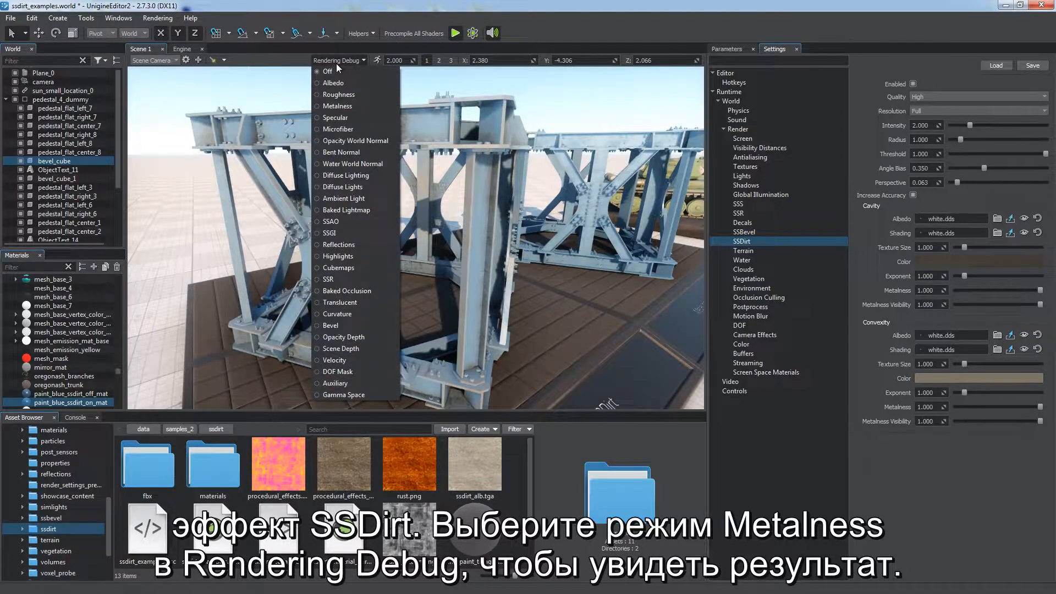
pyautogui.click(338, 105)
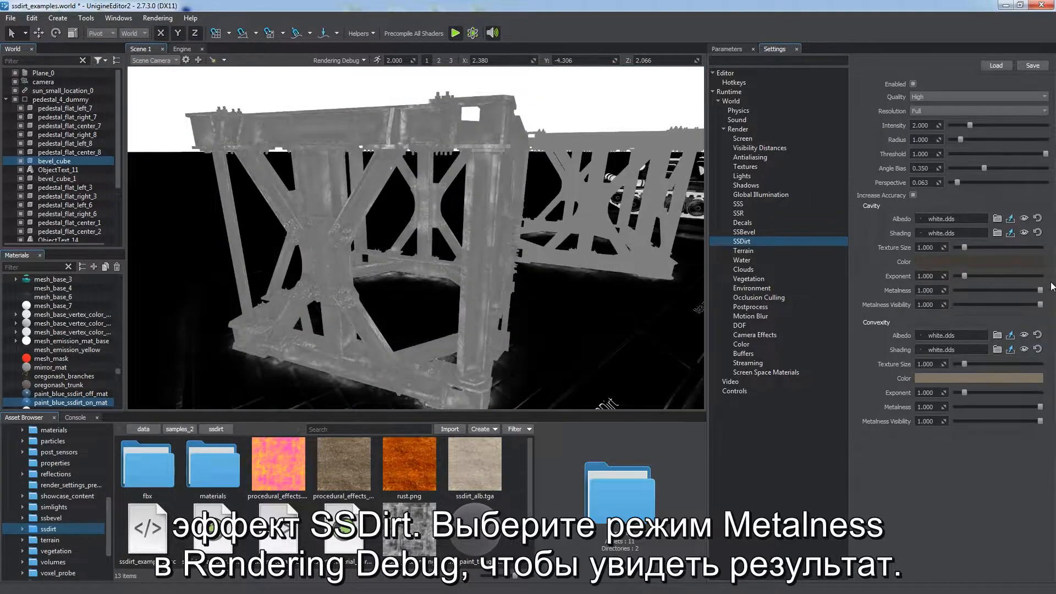
pyautogui.moveTo(1040, 421); pyautogui.dragTo(1005, 421)
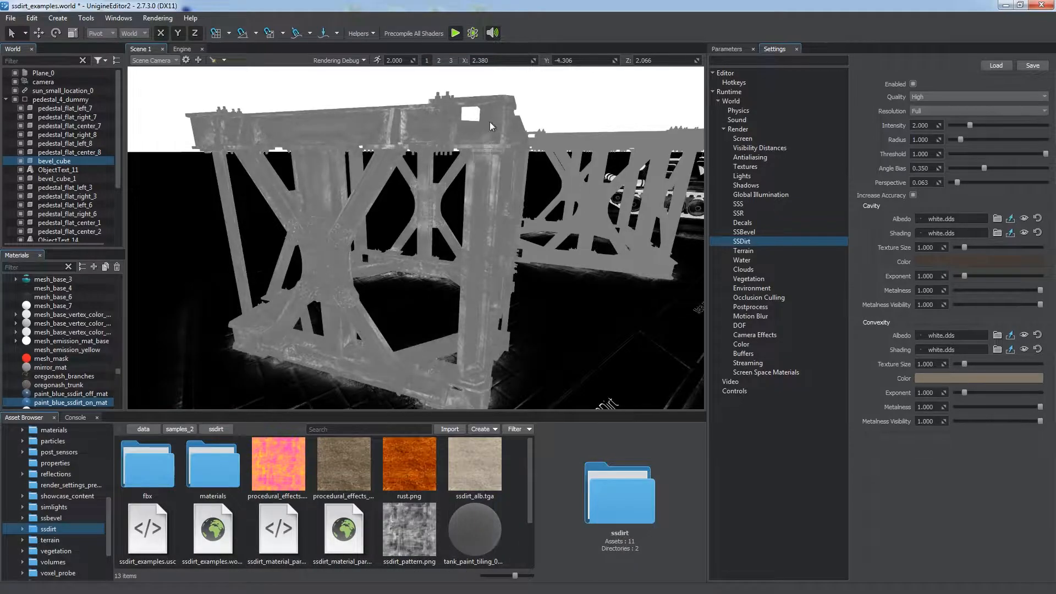
pyautogui.click(336, 60)
pyautogui.click(374, 79)
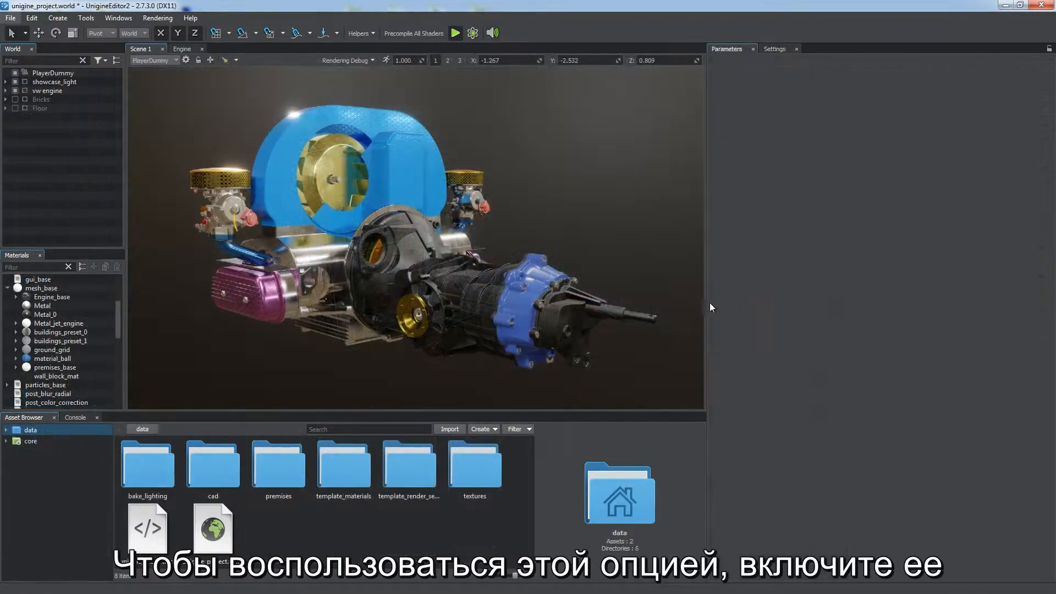
# Step: Enable the SSDirt rendering feature and turn on the SSDirt state in the Engine_base material
pyautogui.click(158, 18)
pyautogui.moveTo(192, 90)
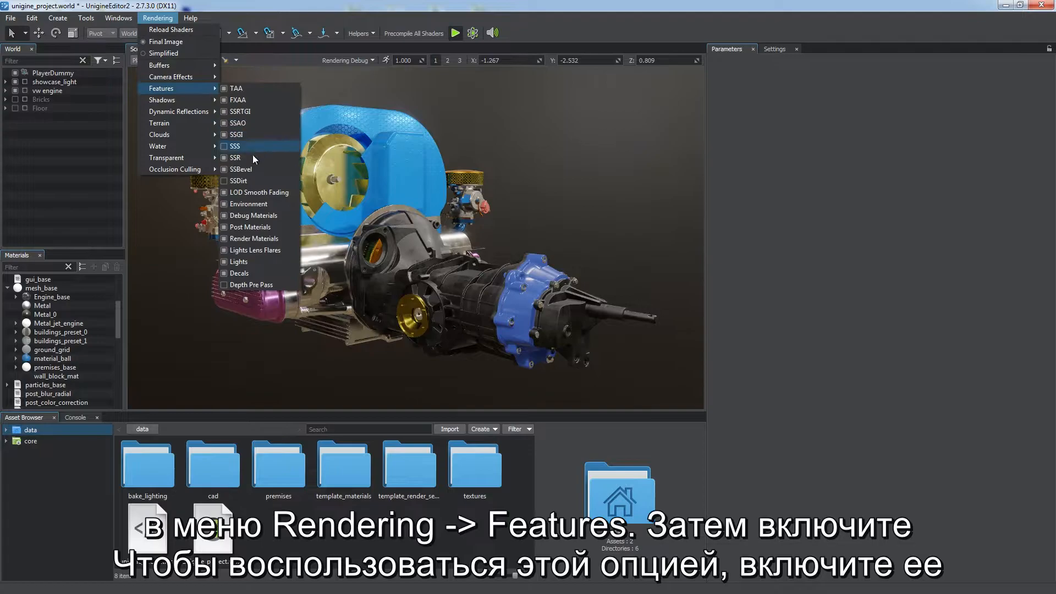
pyautogui.click(253, 180)
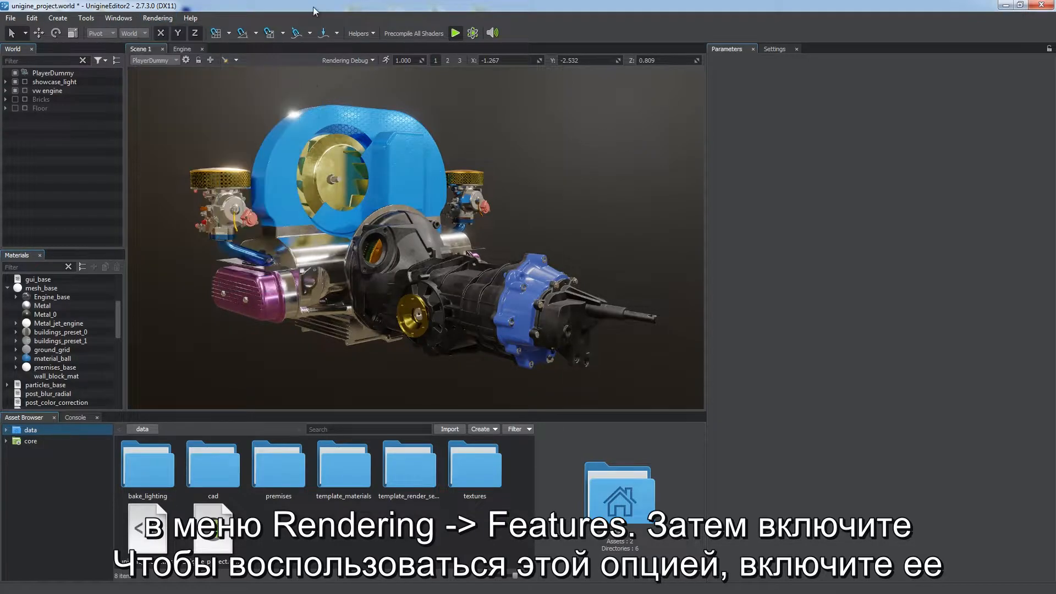
pyautogui.click(67, 298)
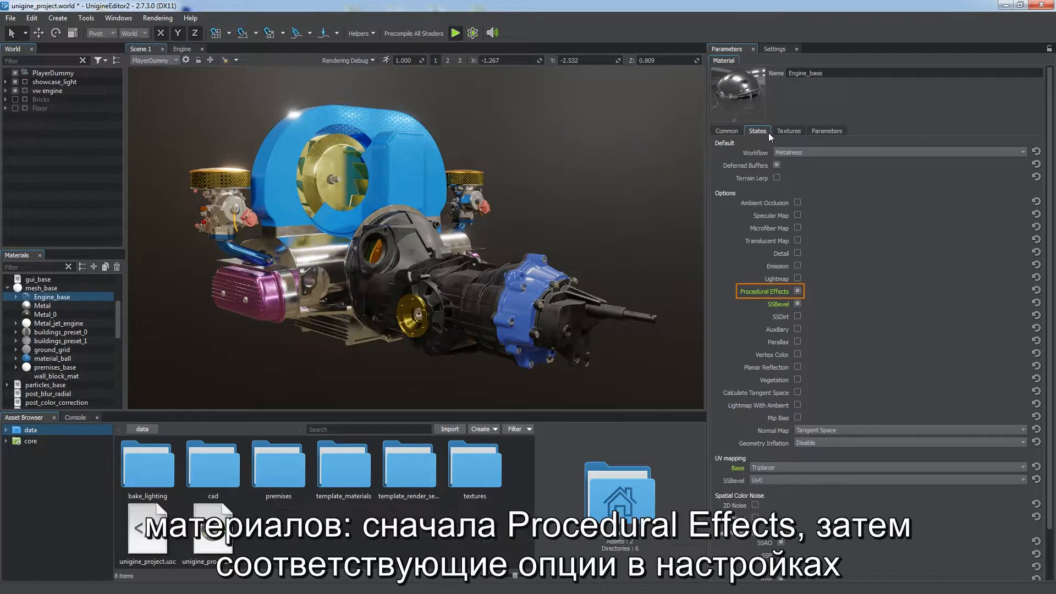
pyautogui.click(797, 316)
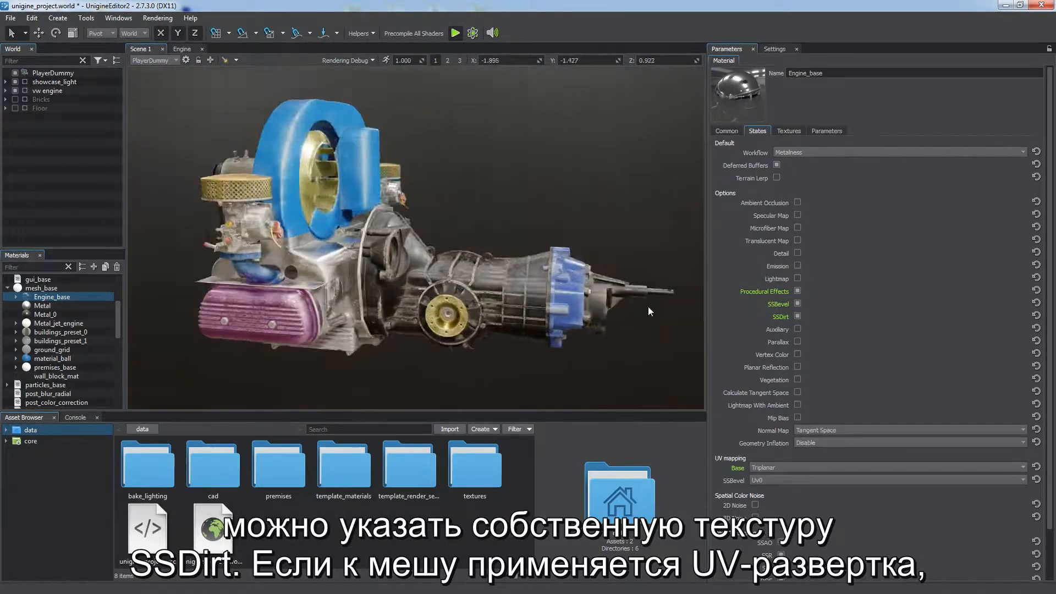
# Step: Try a Convexity Scale of 0.827 on Engine_base, reset it to 1.0, and test the global Cavity Exponent
pyautogui.click(794, 130)
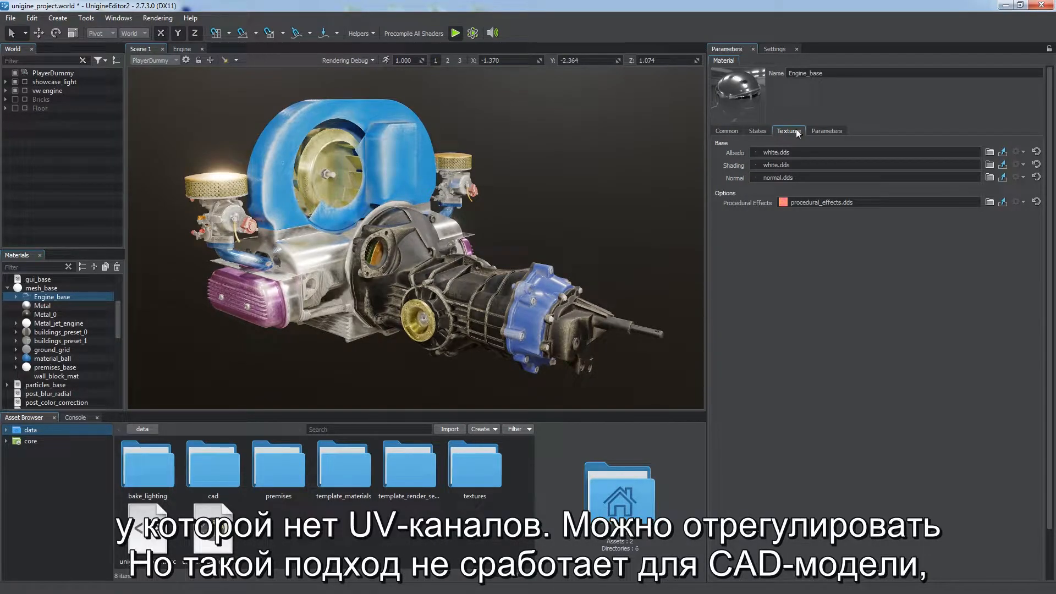
pyautogui.click(827, 131)
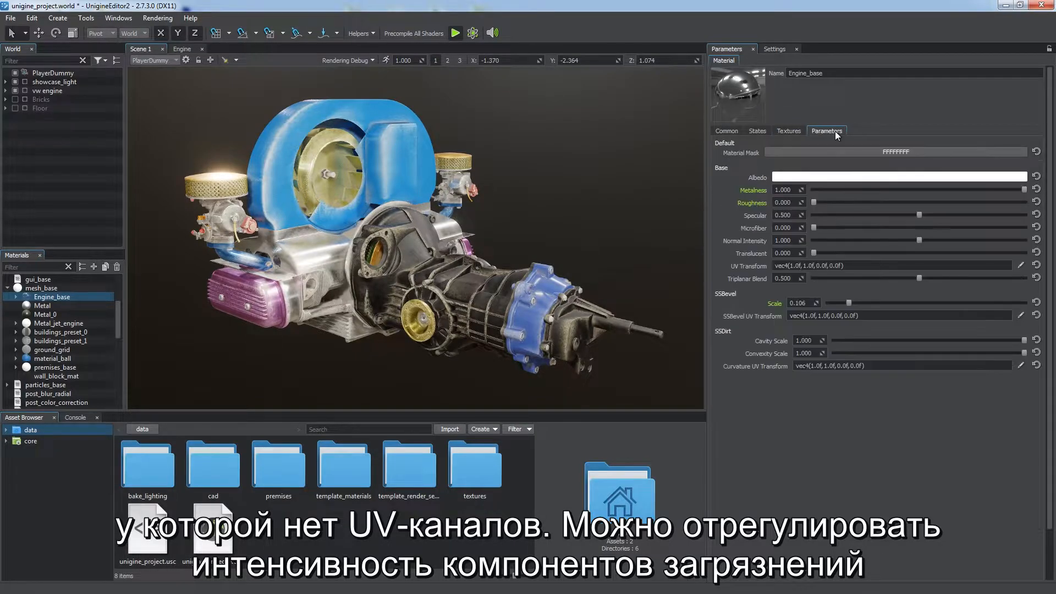
pyautogui.moveTo(1024, 340); pyautogui.dragTo(992, 353)
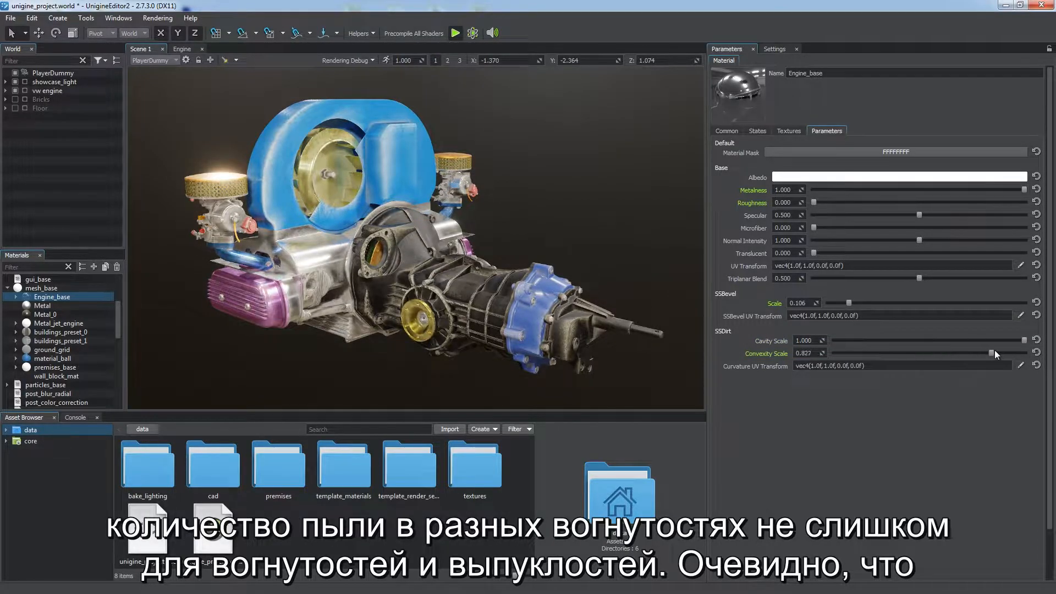
pyautogui.click(1040, 353)
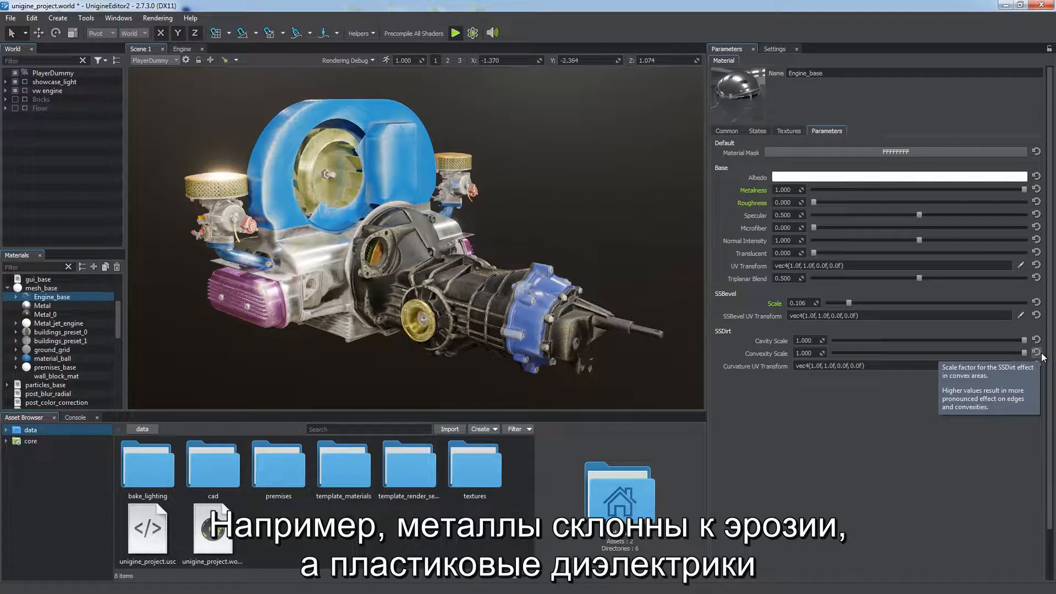
pyautogui.click(775, 49)
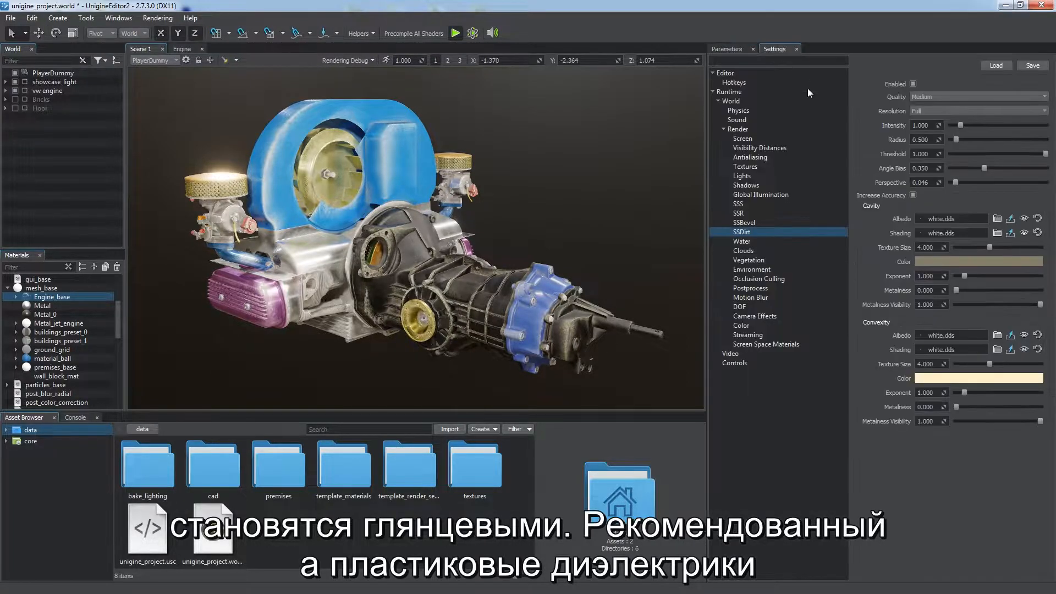
pyautogui.moveTo(972, 276); pyautogui.dragTo(965, 278)
# Step: Lower the SSDirt Convexity Scale separately on individual engine part materials, setting 0.616 on the magenta valve cover material
pyautogui.click(736, 49)
pyautogui.click(490, 295)
pyautogui.scroll(-1, 730, 401)
pyautogui.moveTo(995, 545); pyautogui.dragTo(909, 542)
pyautogui.click(537, 316)
pyautogui.click(394, 199)
pyautogui.click(277, 290)
pyautogui.moveTo(1022, 545); pyautogui.dragTo(955, 543)
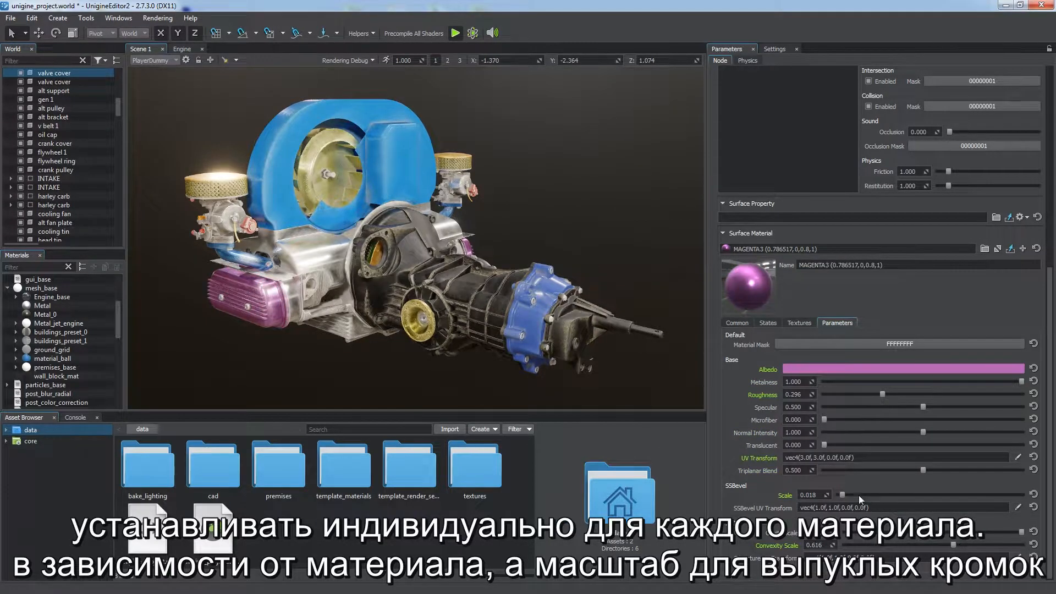
# Step: Deselect the engine part, collapse the node hierarchy, and enable the Bricks and Floor nodes
pyautogui.click(646, 260)
pyautogui.keyDown('alt'); pyautogui.moveTo(646, 259); pyautogui.dragTo(848, 243); pyautogui.keyUp('alt')
pyautogui.click(117, 61)
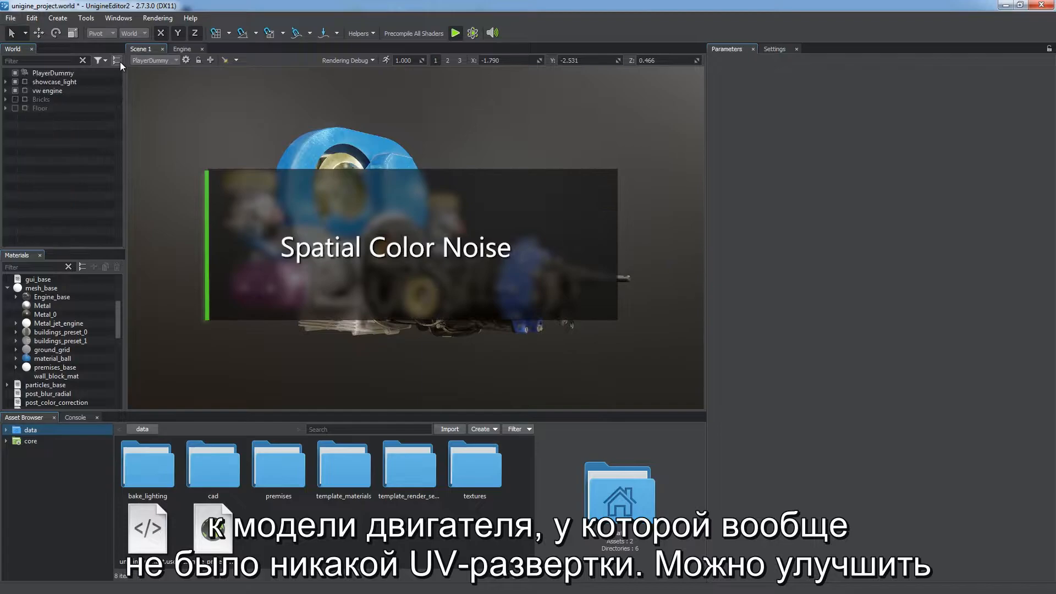
pyautogui.click(15, 100)
pyautogui.click(15, 108)
pyautogui.scroll(-5, 560, 245)
pyautogui.keyDown('alt'); pyautogui.moveTo(560, 244); pyautogui.dragTo(419, 319); pyautogui.keyUp('alt')
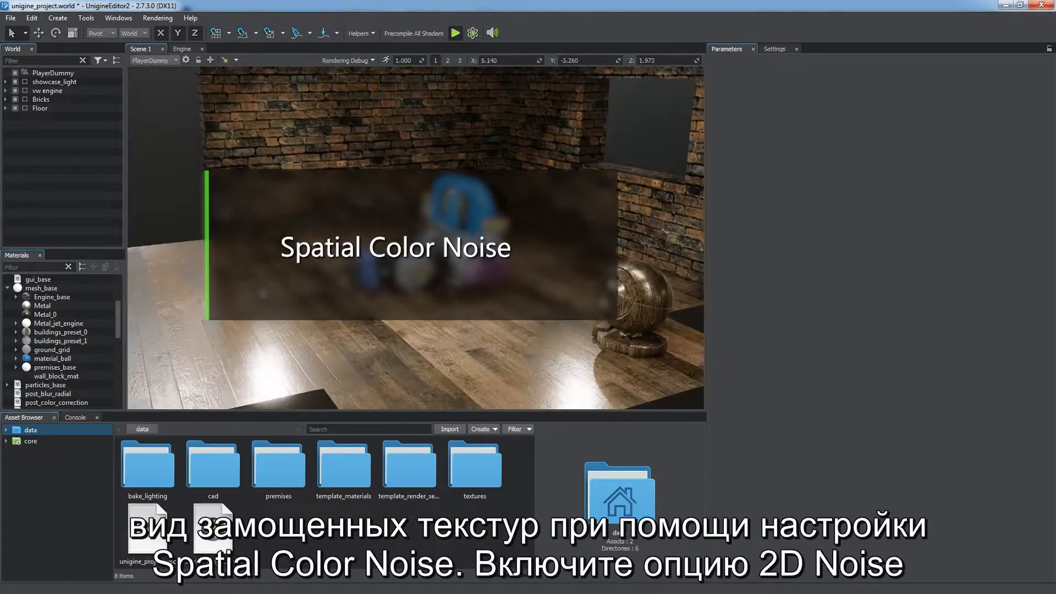
# Step: Select a wooden floor plane and enable 2D Noise under Spatial Color Noise in its wooden_floor material
pyautogui.click(420, 319)
pyautogui.scroll(-5, 899, 305)
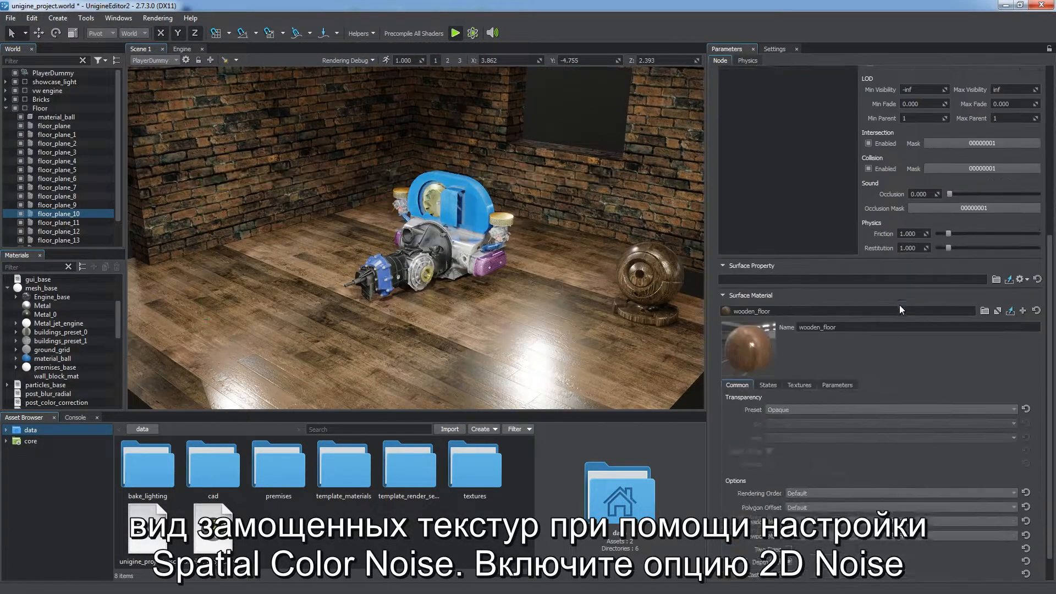
pyautogui.click(768, 354)
pyautogui.scroll(-5, 737, 380)
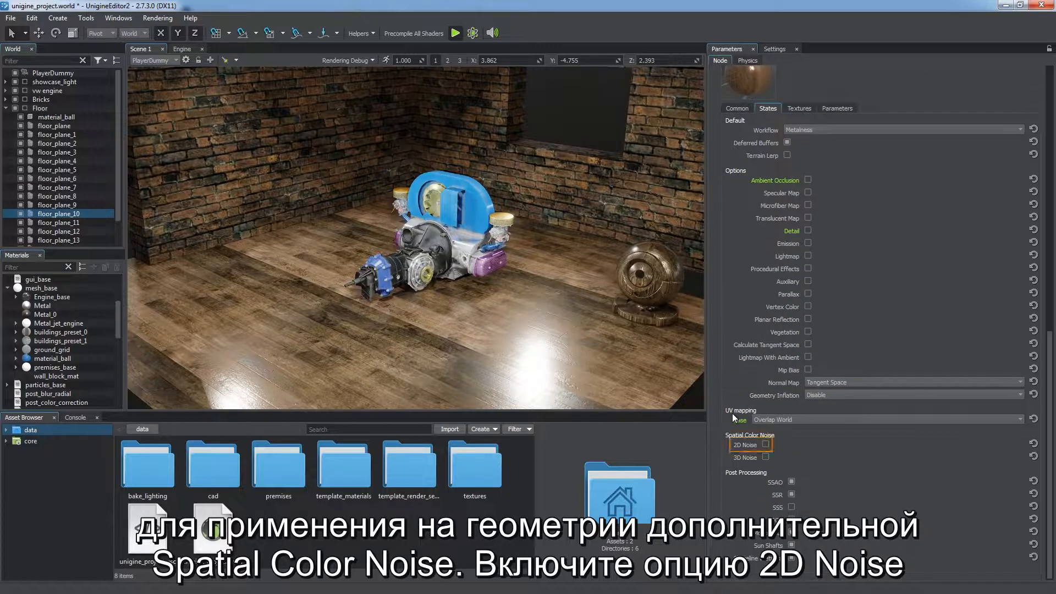
pyautogui.click(766, 445)
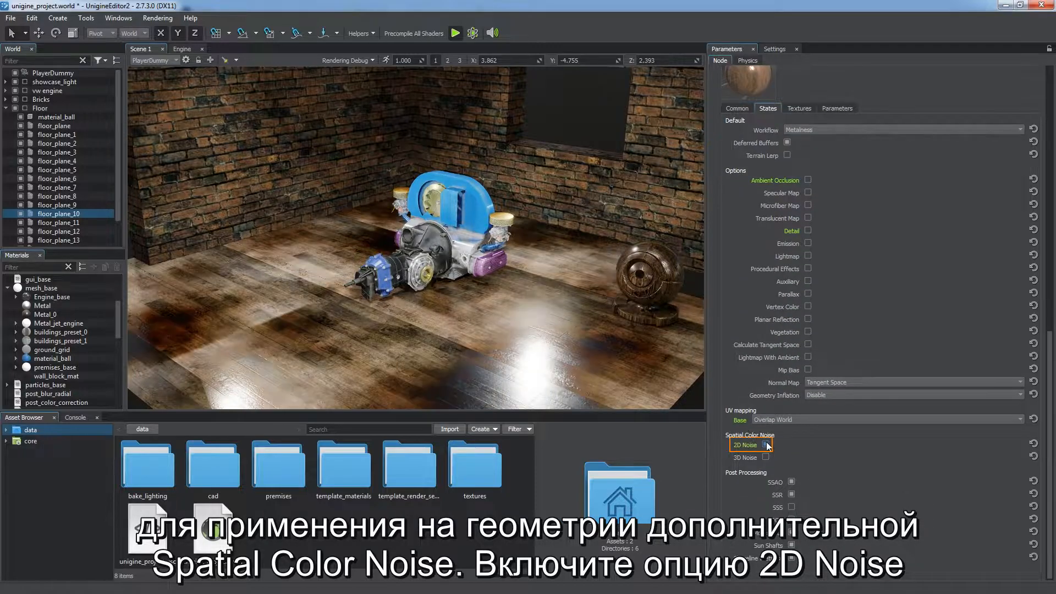
# Step: Set the floor's Noise 2D Intensity to 0.091 and the first two components of its UV Transform to 1
pyautogui.click(803, 109)
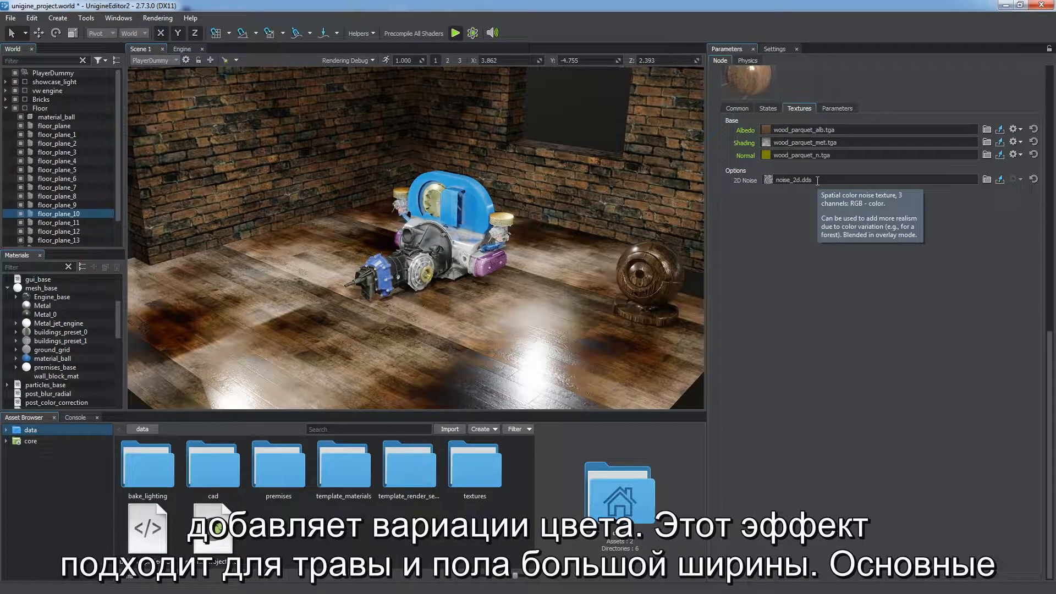
pyautogui.click(837, 108)
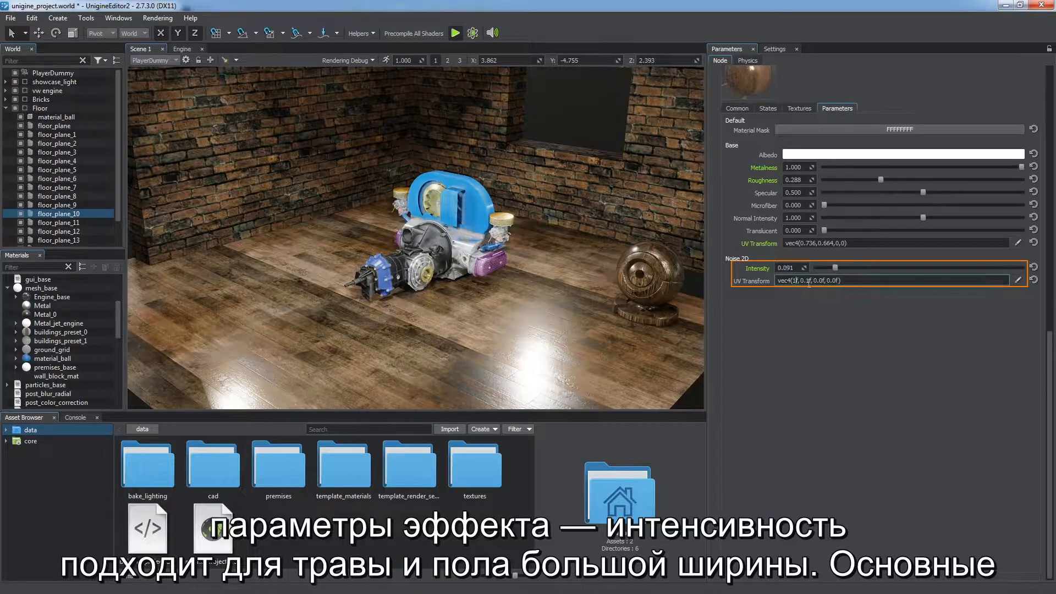
pyautogui.write('1.')
pyautogui.moveTo(805, 281); pyautogui.dragTo(815, 280)
pyautogui.write('1')
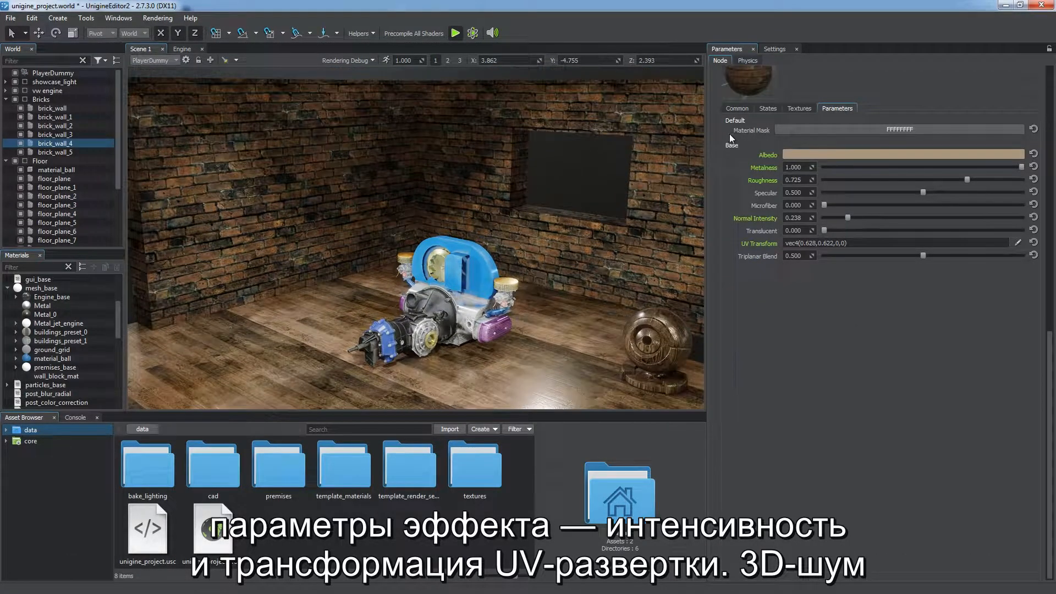
# Step: Enable 3D Noise in the brick wall's material and show the noise and color gradient textures it uses
pyautogui.click(763, 109)
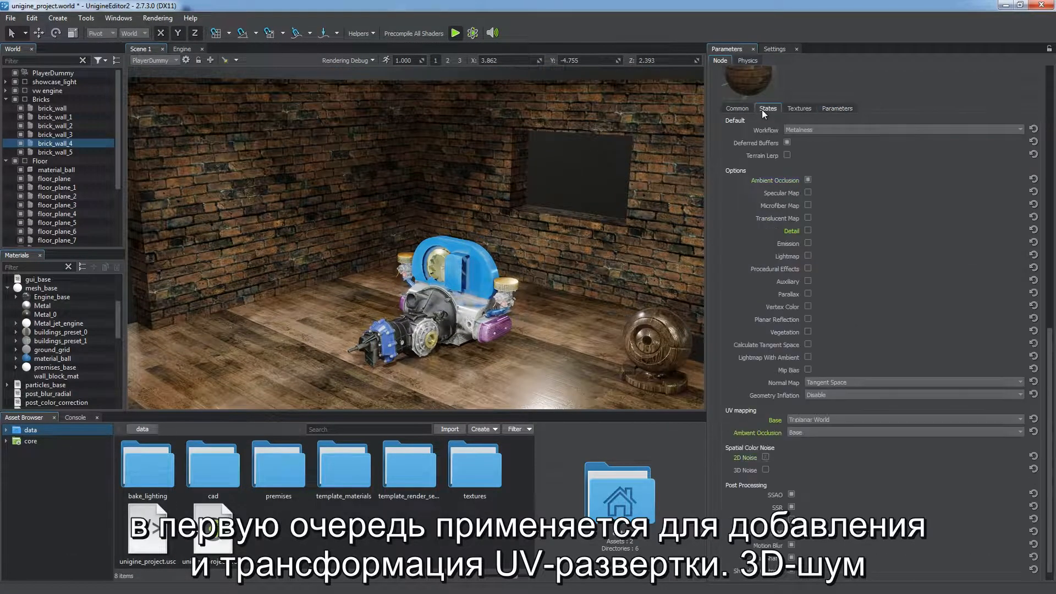
pyautogui.click(767, 471)
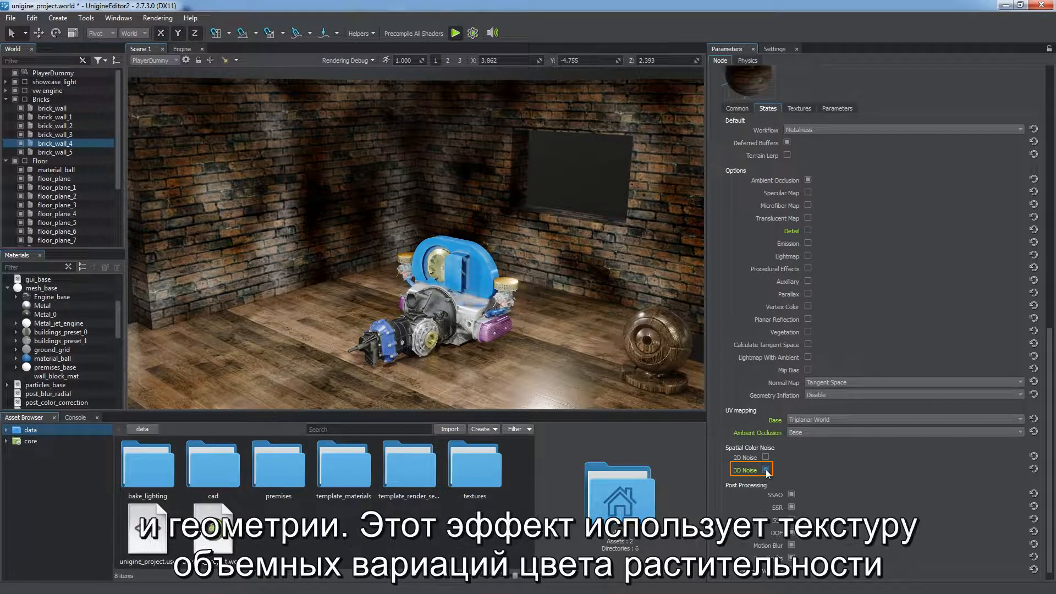
pyautogui.click(800, 108)
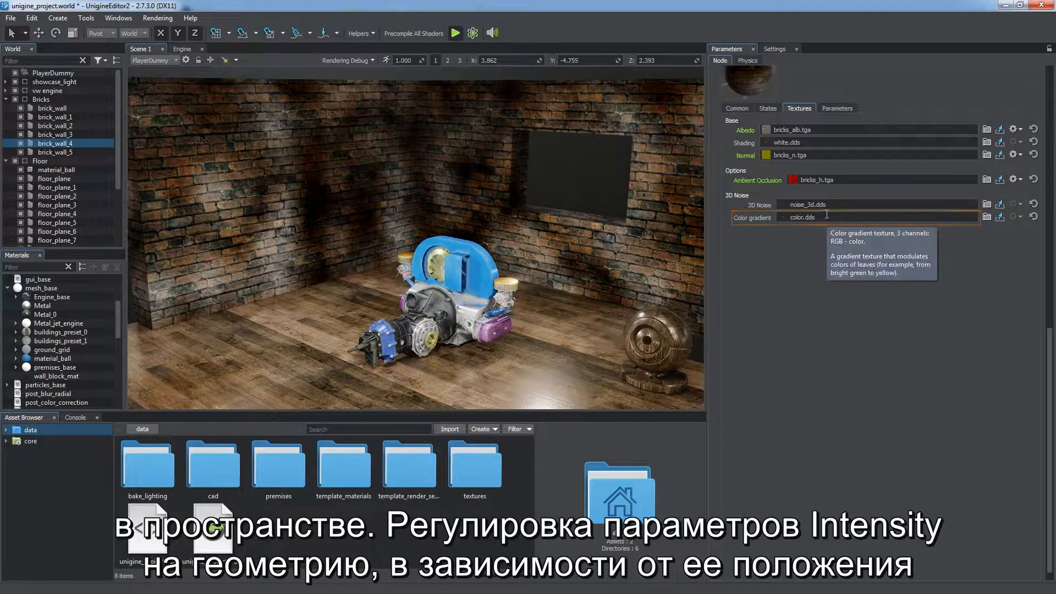
# Step: Set the brick wall material's Noise 3D Intensity to 0.136 and adjust the Noise 3D UV Transform
pyautogui.click(838, 109)
pyautogui.moveTo(1005, 280); pyautogui.dragTo(810, 293)
pyautogui.click(809, 293)
pyautogui.write('1.1')
pyautogui.moveTo(819, 293)
pyautogui.mouseDown()
pyautogui.moveTo(880, 283)
pyautogui.moveTo(835, 284)
pyautogui.mouseUp()
pyautogui.write('1')
pyautogui.press('Return')
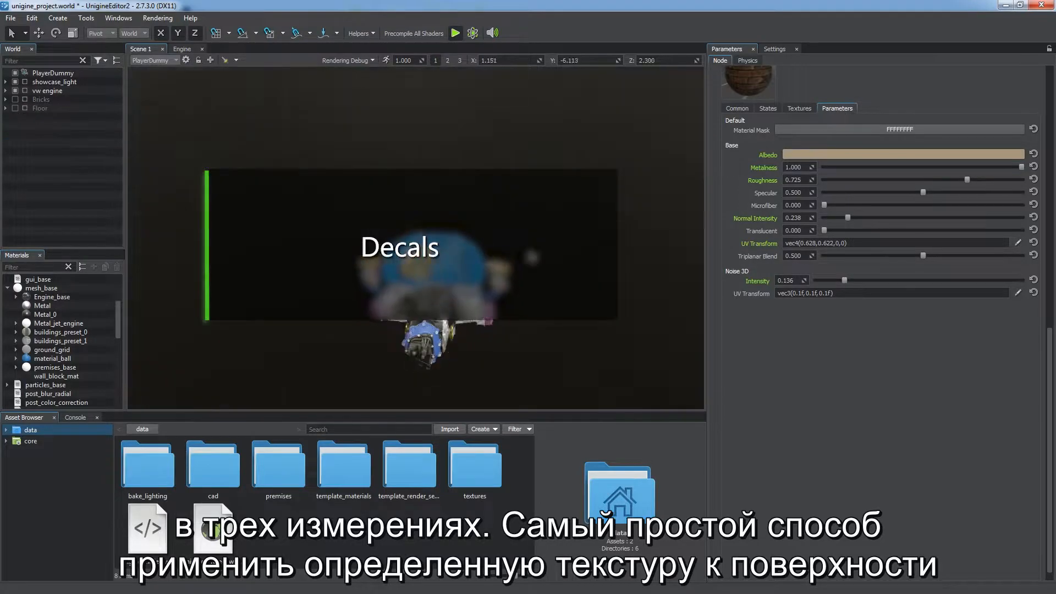
# Step: Create an orthographic decal over the blue fan housing of the engine
pyautogui.moveTo(530, 251); pyautogui.dragTo(538, 406, button='right')
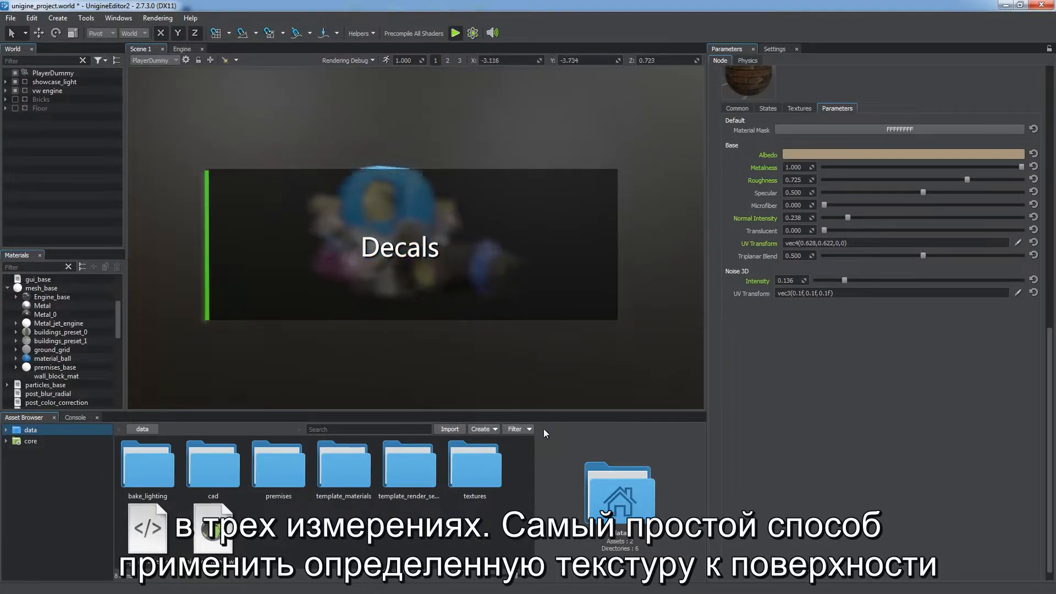
pyautogui.scroll(4, 627, 338)
pyautogui.keyDown('alt'); pyautogui.moveTo(606, 322); pyautogui.dragTo(502, 233); pyautogui.keyUp('alt')
pyautogui.rightClick(457, 198)
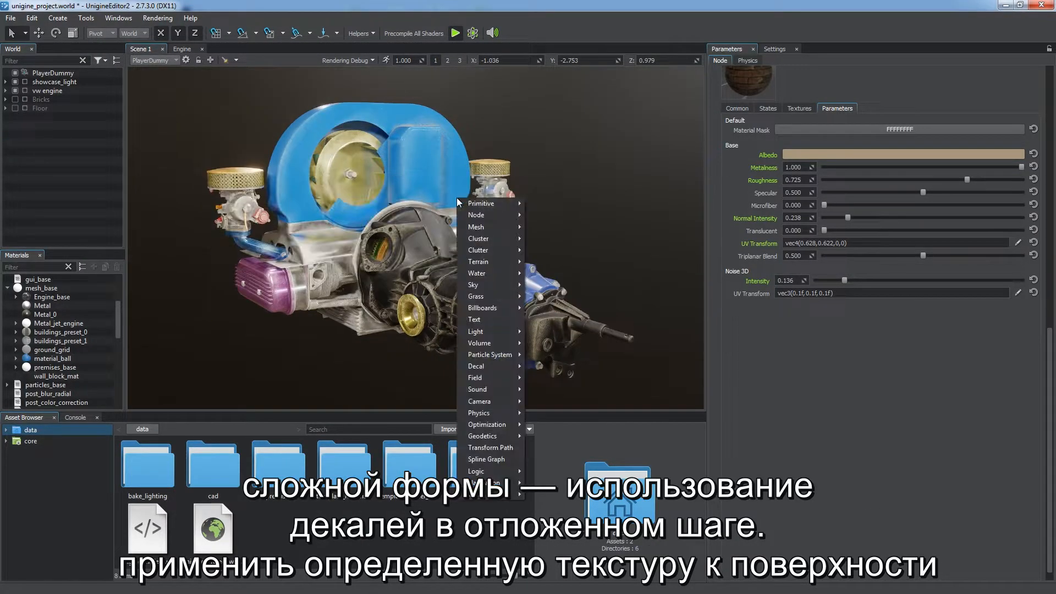
pyautogui.moveTo(492, 366)
pyautogui.click(550, 366)
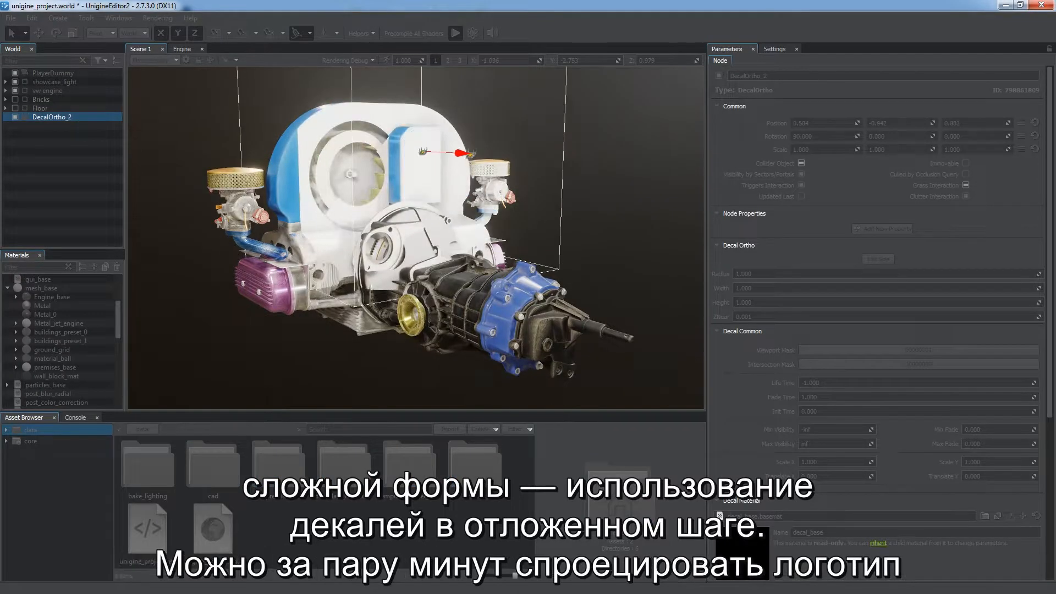
# Step: Inherit a child material for the decal, assign powered_by_unigine_black.png as its Albedo texture, and deselect the decal
pyautogui.click(879, 543)
pyautogui.click(792, 392)
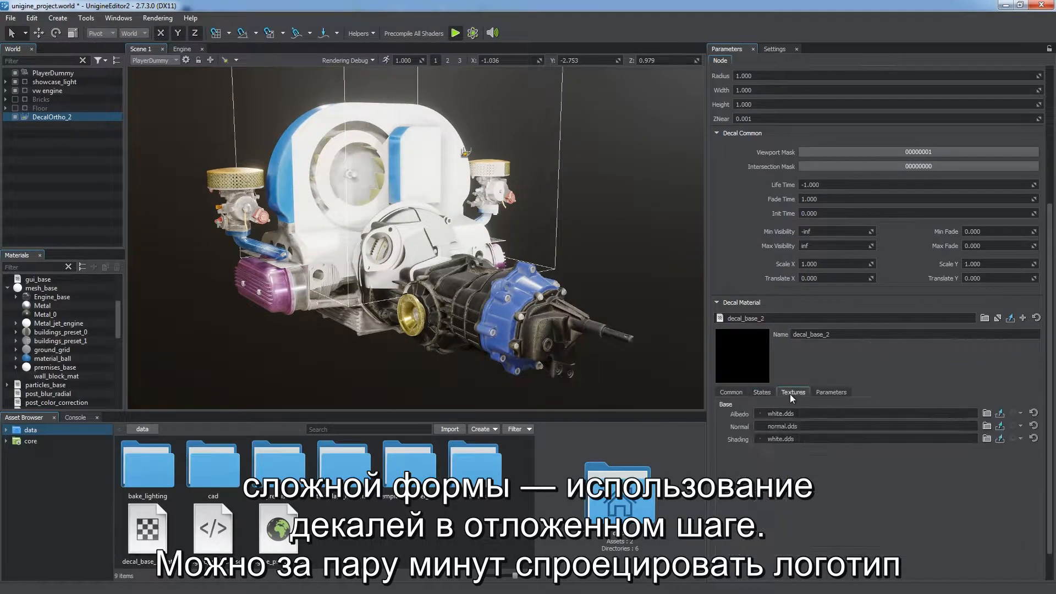
pyautogui.moveTo(801, 413); pyautogui.dragTo(670, 412)
pyautogui.write('powered_by_unigine_black.png')
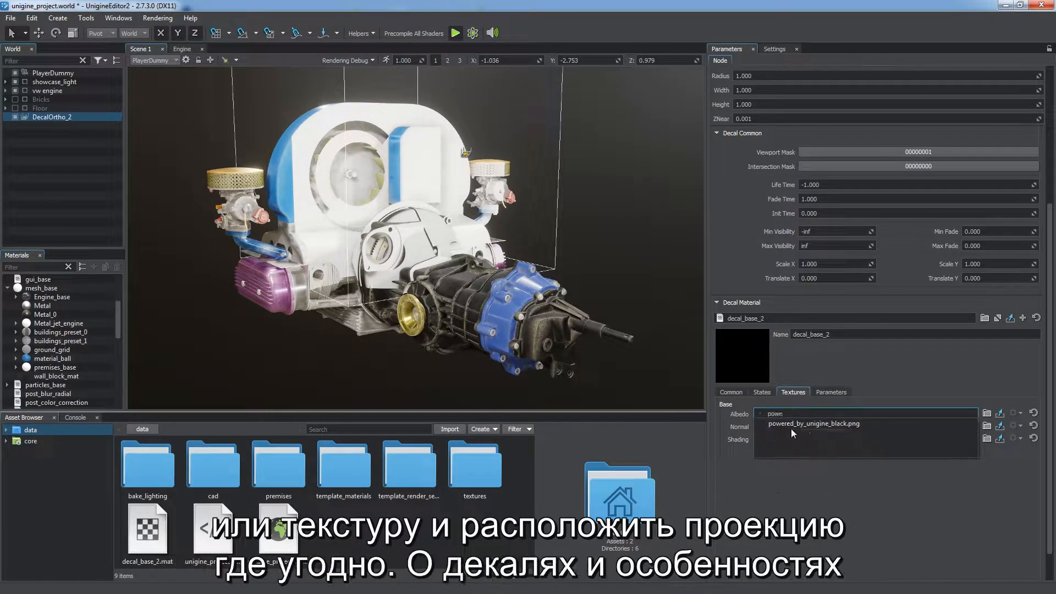
pyautogui.click(812, 424)
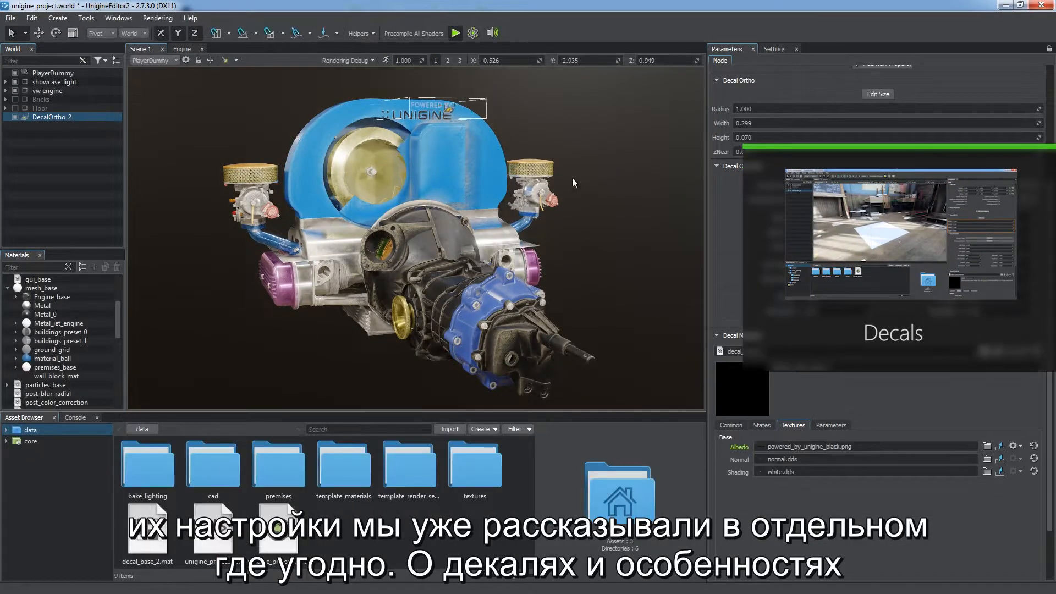
pyautogui.click(619, 237)
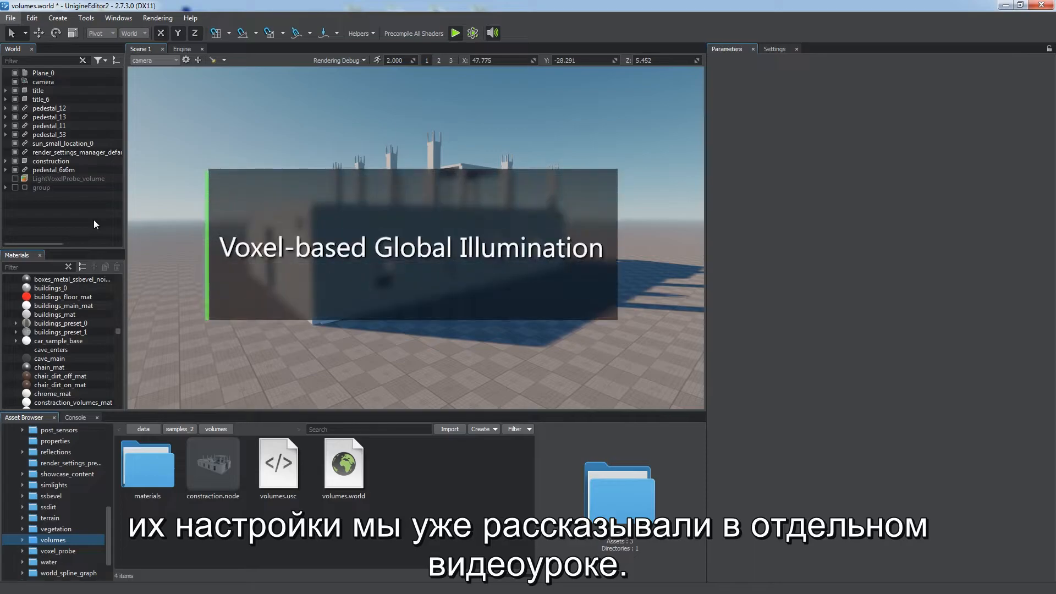
# Step: Enable the LightVoxelProbe_volume node in volumes.world, toggling it to compare the building's lighting
pyautogui.click(60, 179)
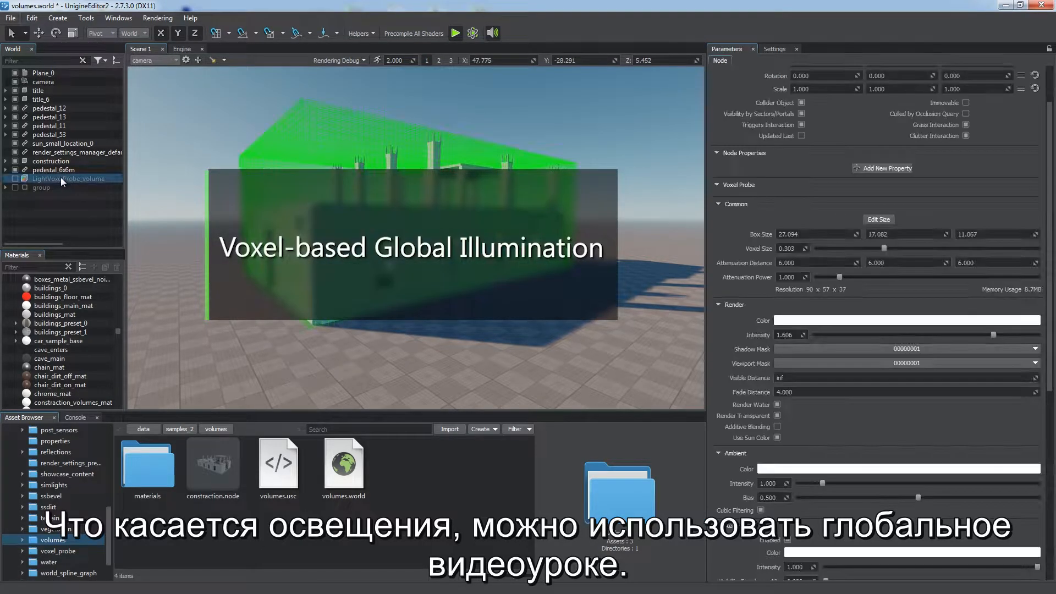
pyautogui.click(15, 178)
pyautogui.click(15, 178)
pyautogui.click(15, 178)
pyautogui.keyDown('alt'); pyautogui.moveTo(308, 275); pyautogui.dragTo(414, 263); pyautogui.keyUp('alt')
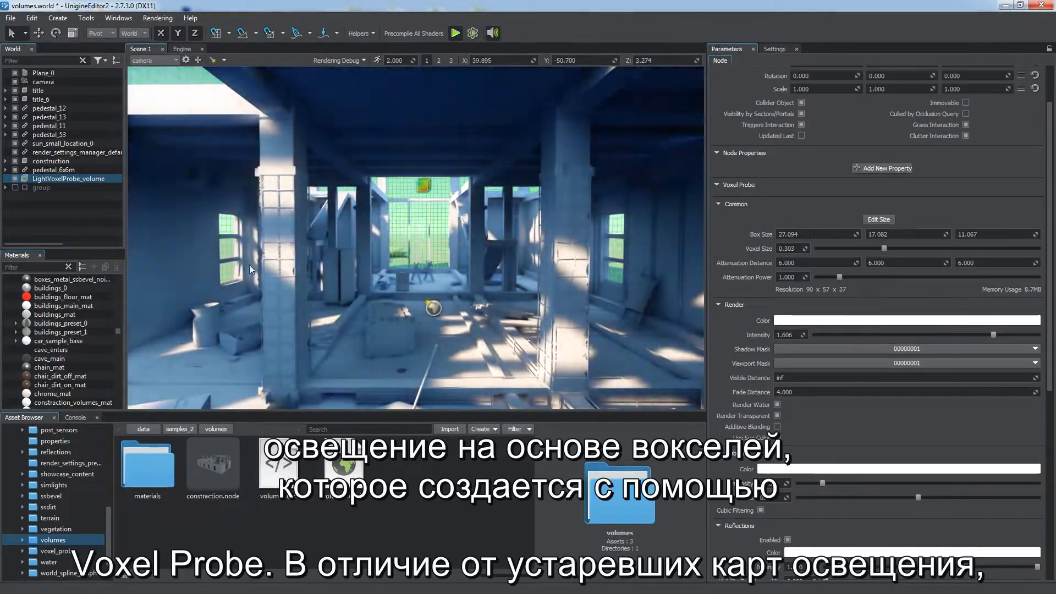
# Step: Switch the voxel probe off and on to compare the lighting inside the building, leaving it enabled and deselected
pyautogui.click(14, 178)
pyautogui.click(15, 178)
pyautogui.click(15, 178)
pyautogui.click(15, 178)
pyautogui.keyDown('alt'); pyautogui.moveTo(369, 276); pyautogui.dragTo(357, 210); pyautogui.keyUp('alt')
pyautogui.click(82, 218)
# Step: Try rotating the sun_small_location_0 node to preview different sunlight in the building, and undo the rotation
pyautogui.click(428, 301)
pyautogui.press('e')
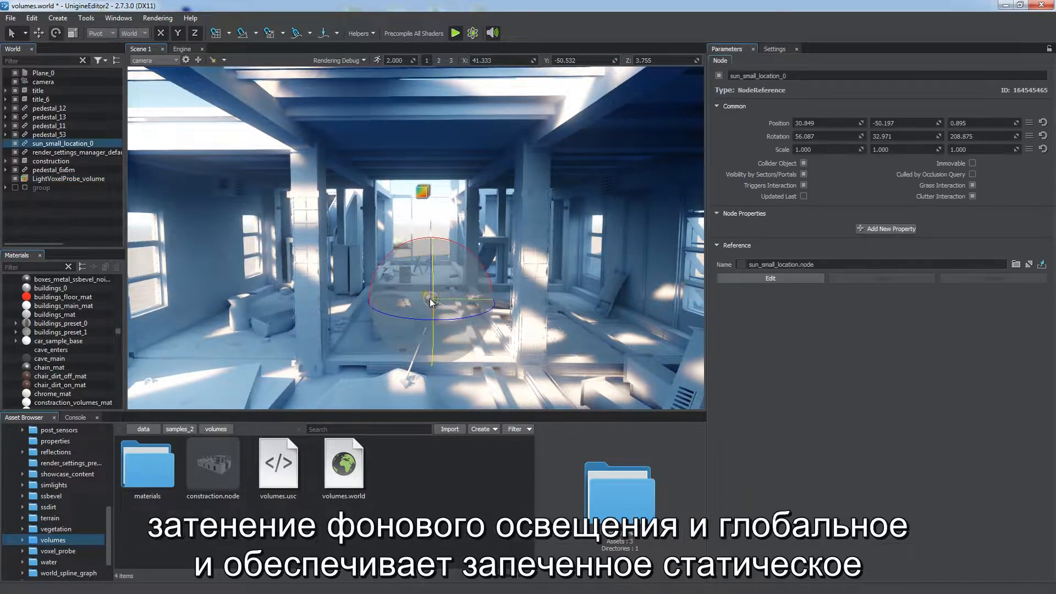
pyautogui.moveTo(415, 247); pyautogui.dragTo(504, 250)
pyautogui.hotkey('ctrl', 'z')
pyautogui.press('q')
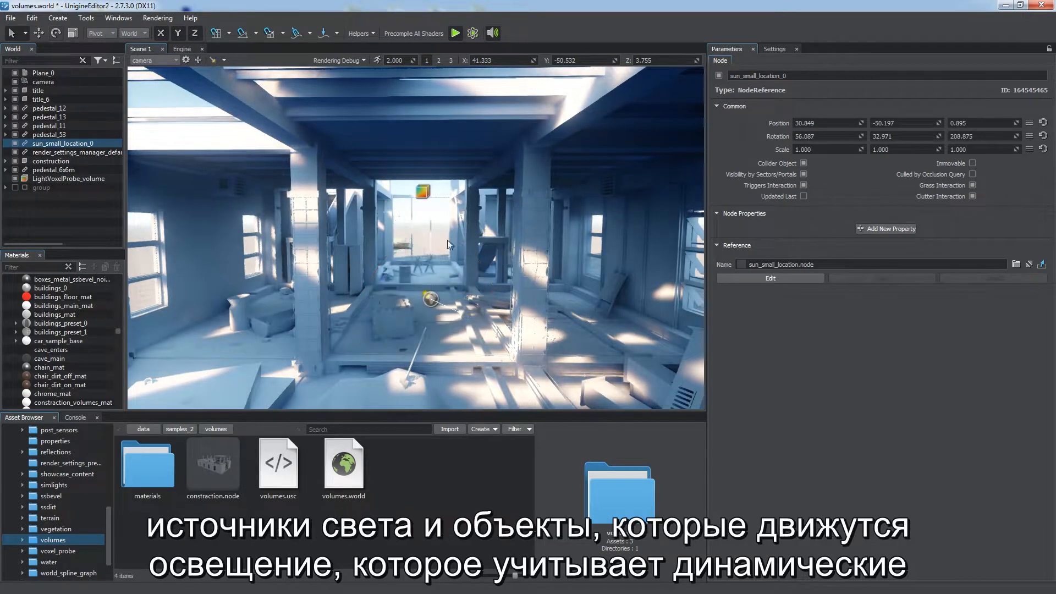
# Step: Enable the group node and inspect its material balls in the Ambient Light rendering debug mode
pyautogui.click(15, 188)
pyautogui.click(420, 289)
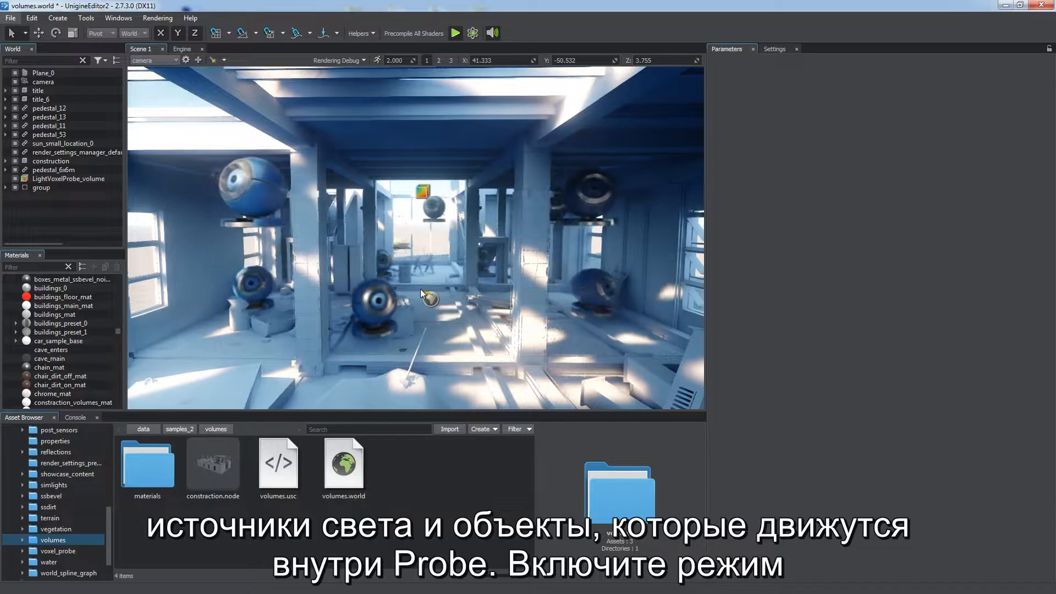
pyautogui.click(350, 60)
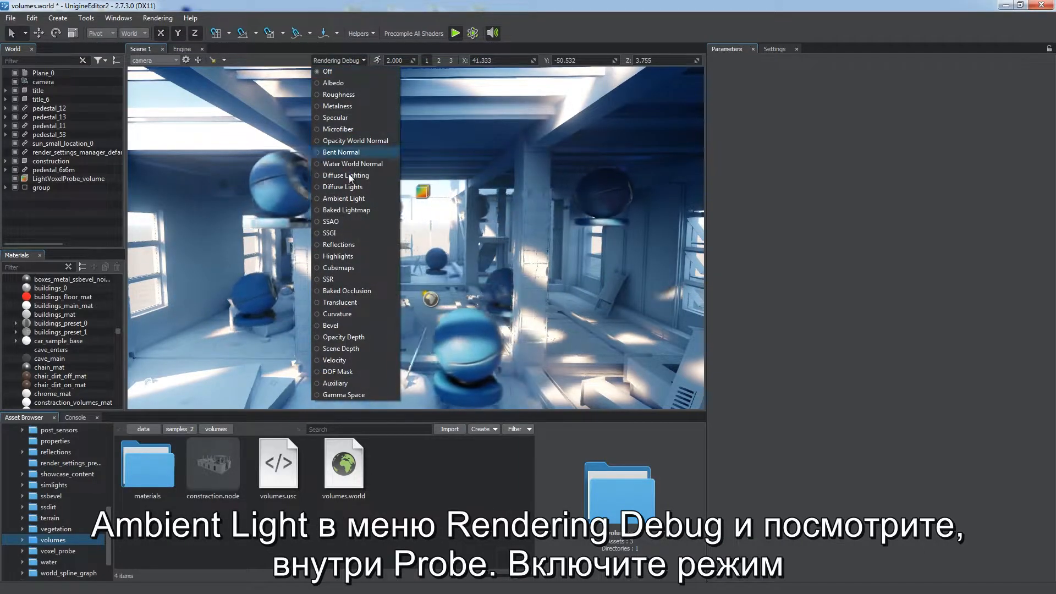
pyautogui.click(343, 198)
pyautogui.press('Escape')
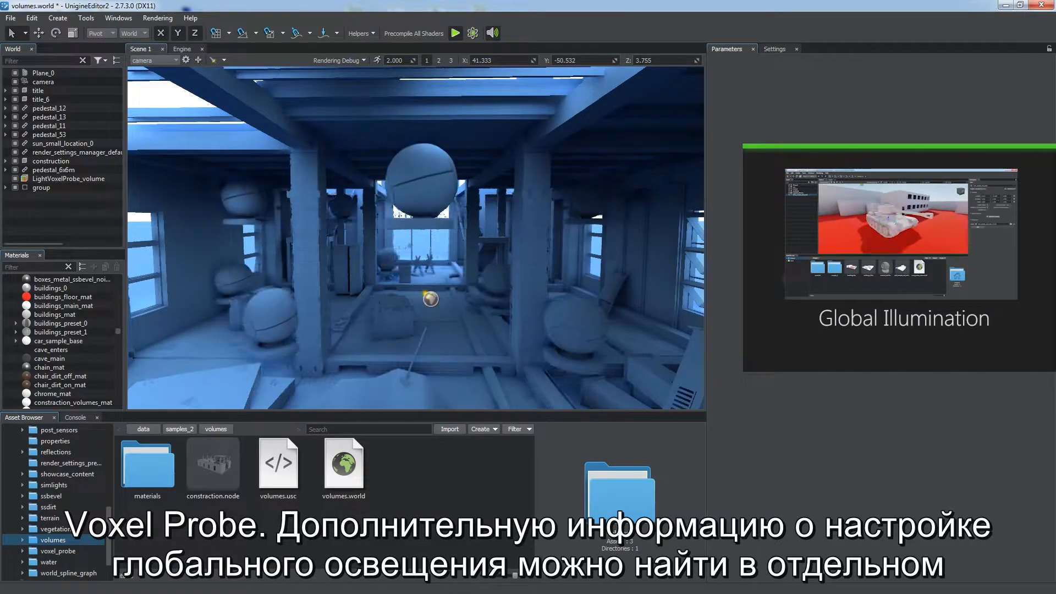
pyautogui.click(357, 61)
pyautogui.click(361, 71)
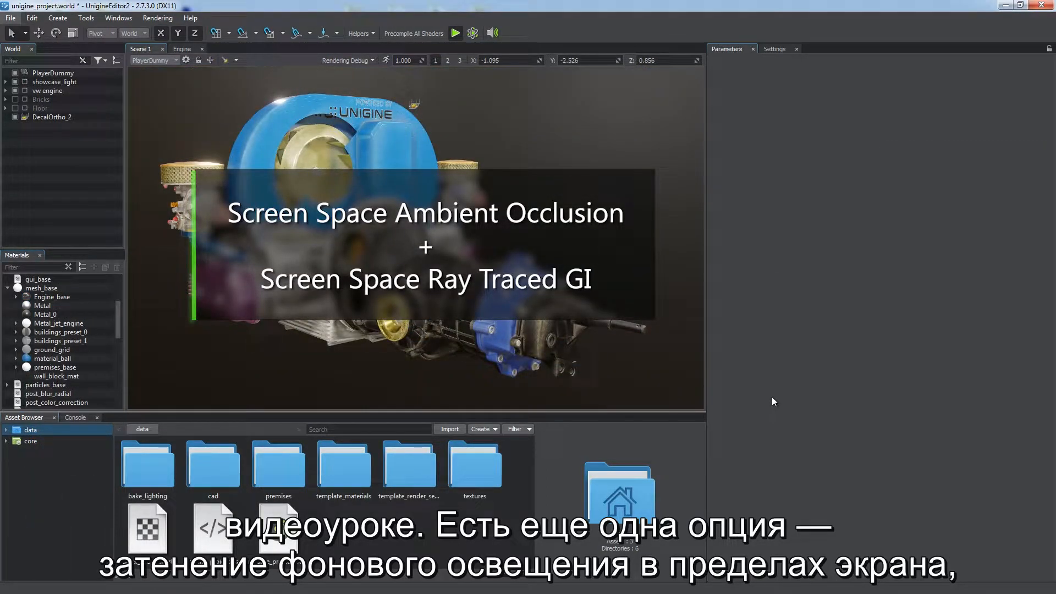
# Step: Show the engine in the SSAO rendering debug mode and enable Ray Tracing for SSAO in the Global Illumination render settings
pyautogui.click(347, 60)
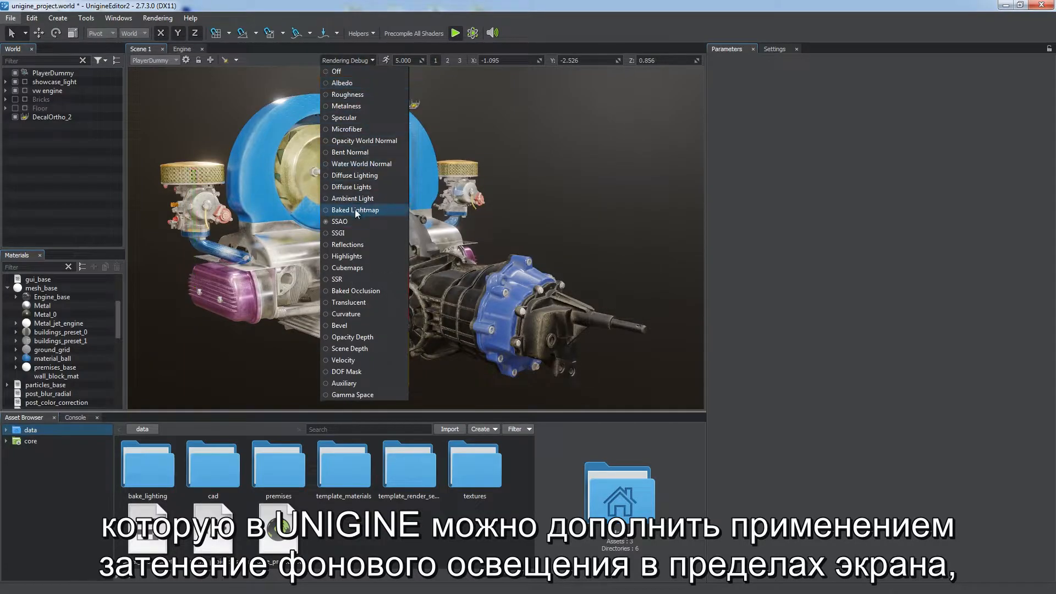
pyautogui.click(352, 221)
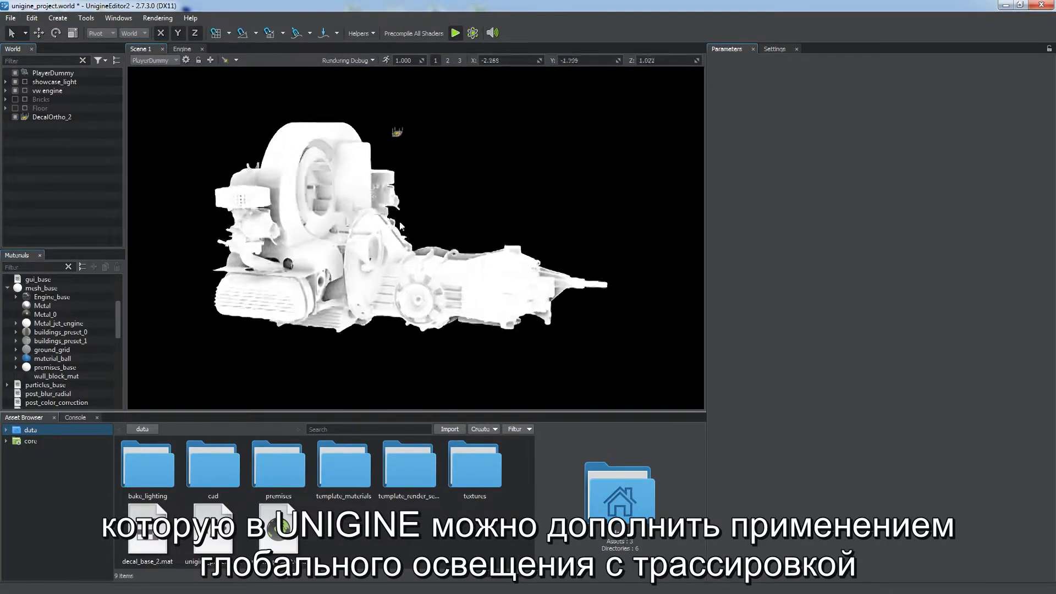
pyautogui.click(775, 49)
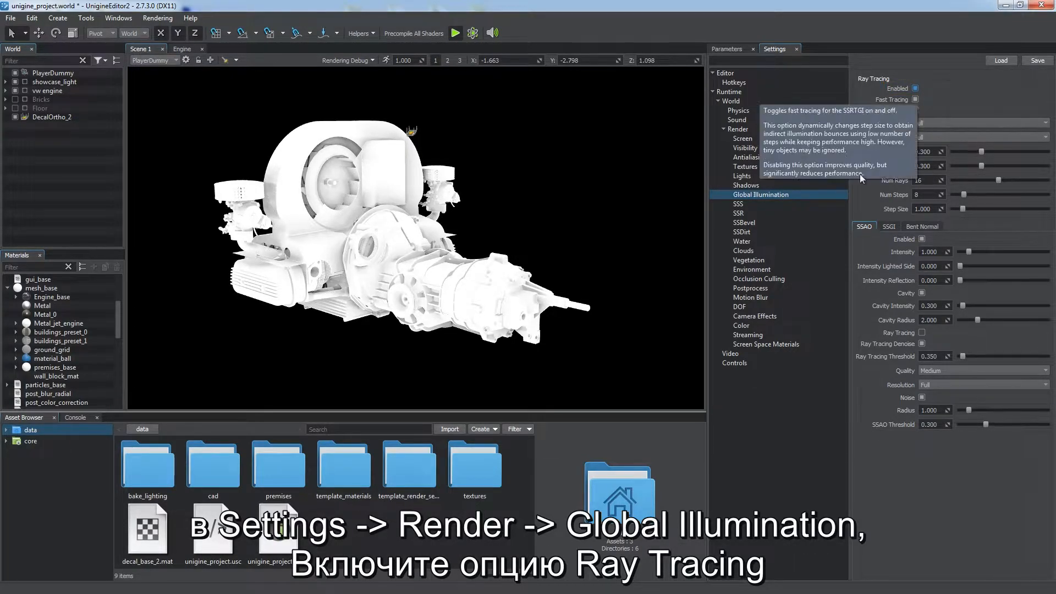
pyautogui.click(922, 333)
pyautogui.scroll(5, 533, 215)
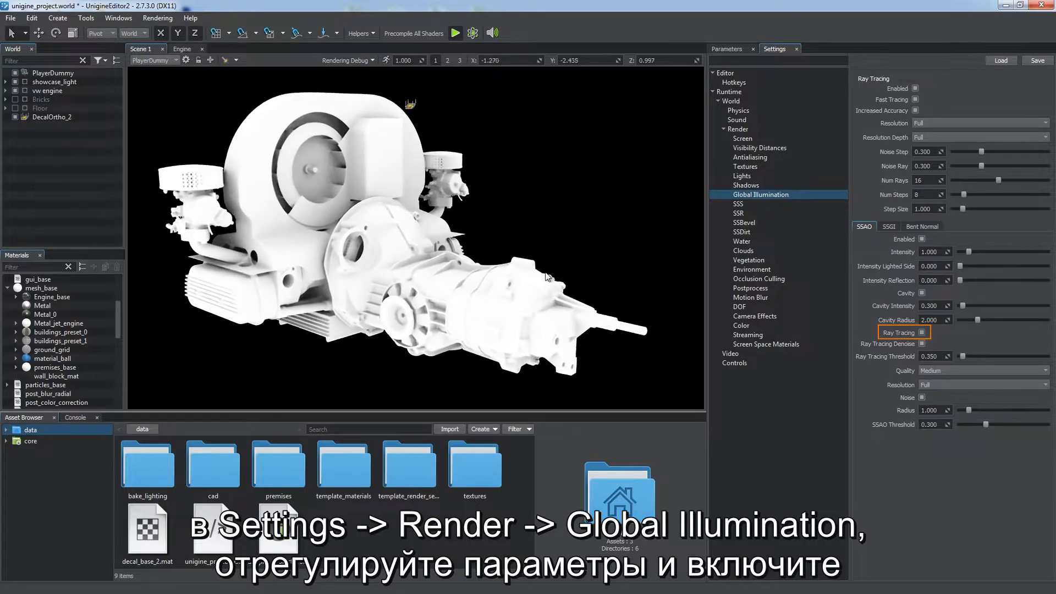
pyautogui.keyDown('alt'); pyautogui.moveTo(585, 255); pyautogui.dragTo(791, 253); pyautogui.keyUp('alt')
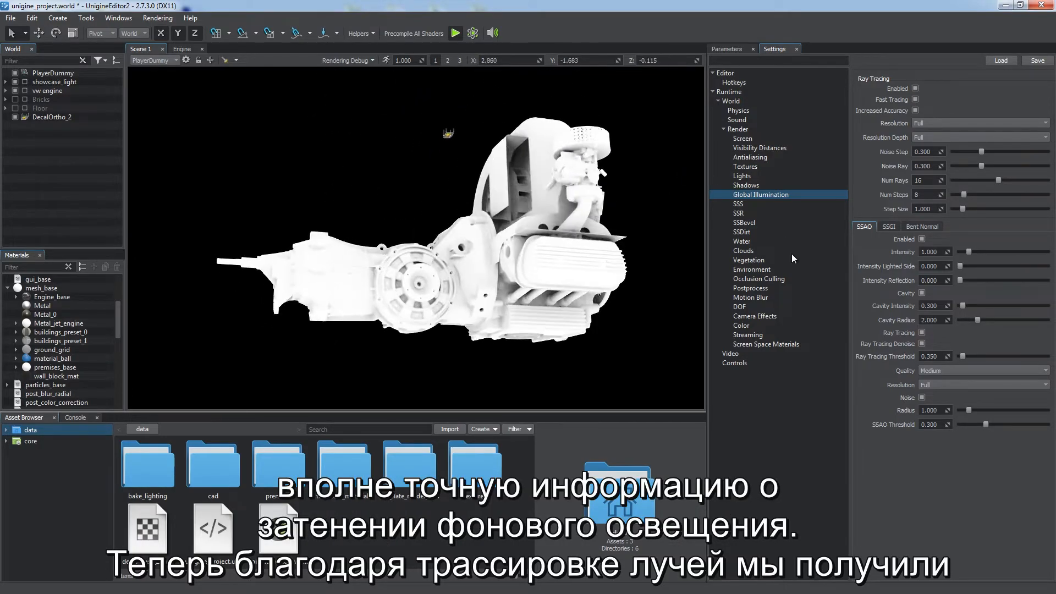
pyautogui.keyDown('alt'); pyautogui.moveTo(661, 292); pyautogui.dragTo(912, 316); pyautogui.keyUp('alt')
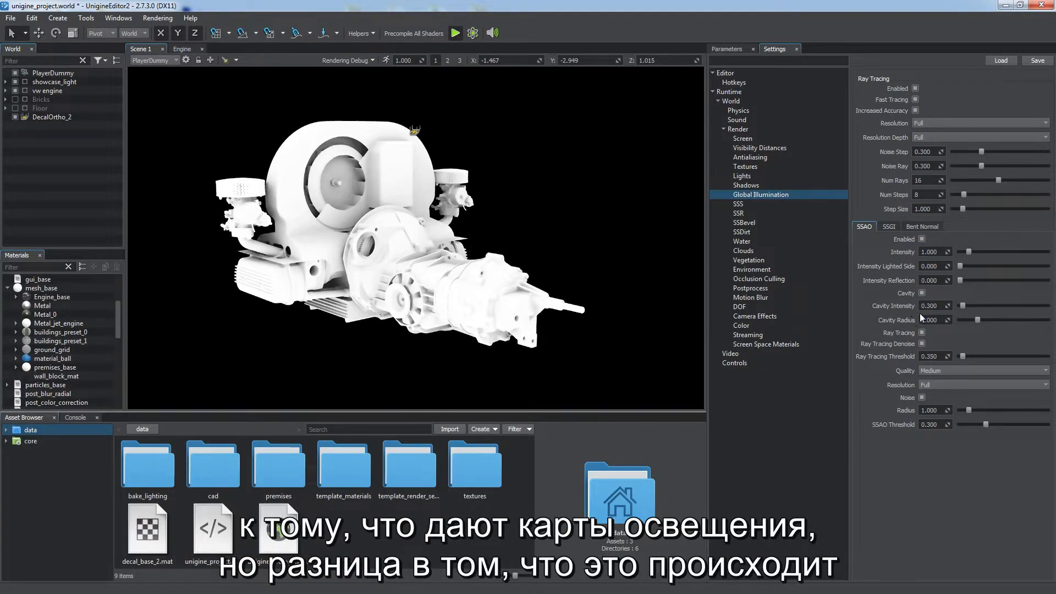
# Step: Try the SSAO Intensity control, keeping it at 1.000, and turn the rendering debug mode off
pyautogui.moveTo(968, 252); pyautogui.dragTo(969, 253)
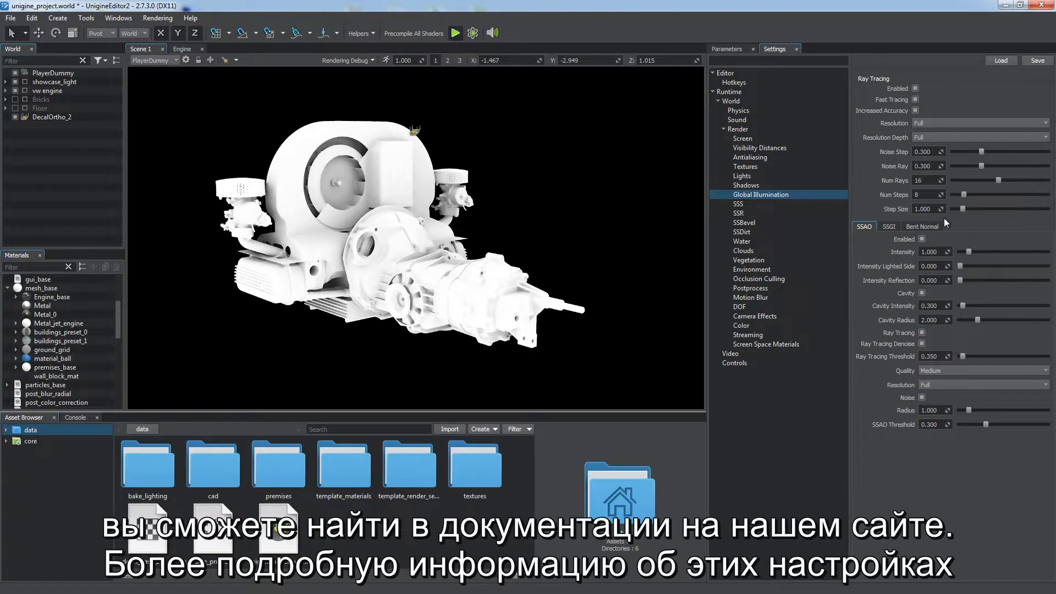
pyautogui.click(342, 59)
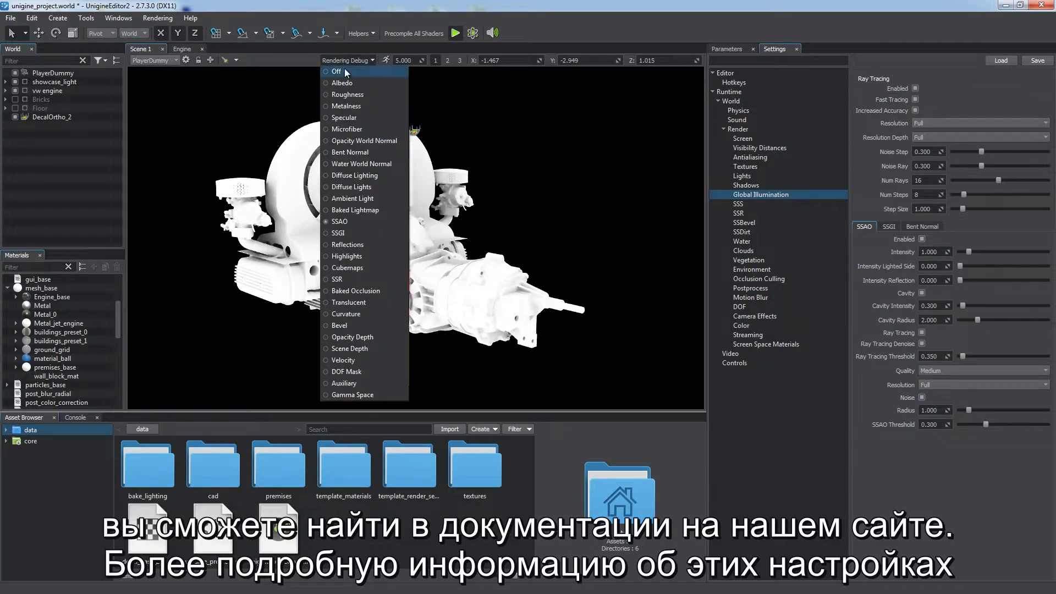
pyautogui.click(345, 71)
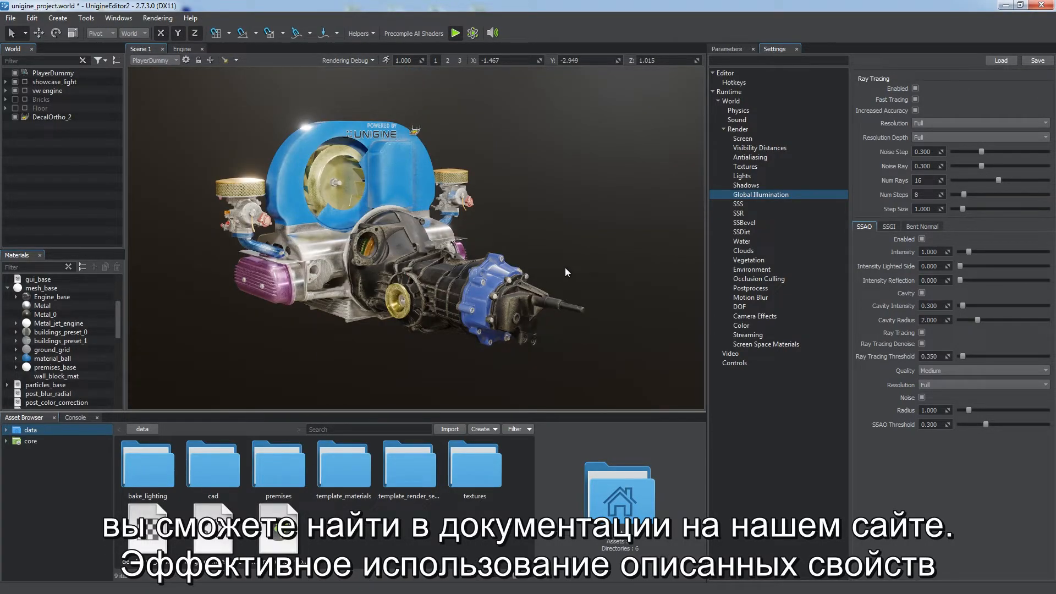